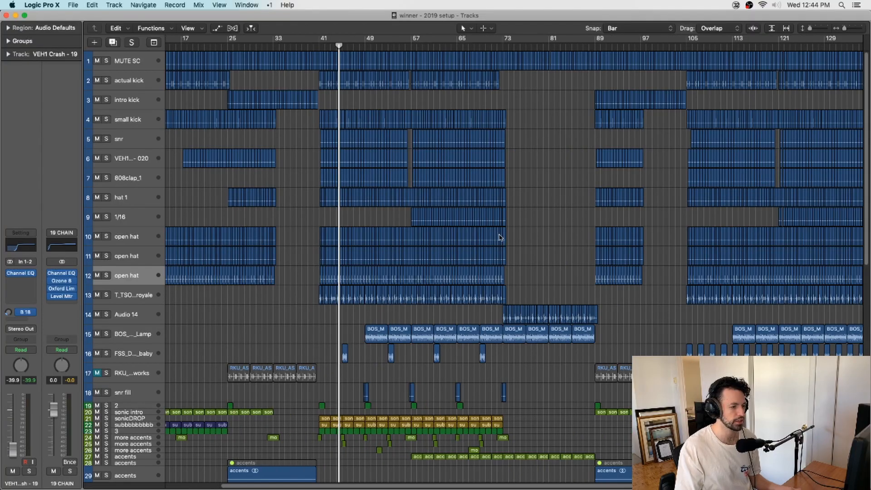
# Look over the arrangement's tracks and play the drop section from about bar 41 to bar 49.
pyautogui.hscroll(-5, 513, 253)
pyautogui.press('super+Right')
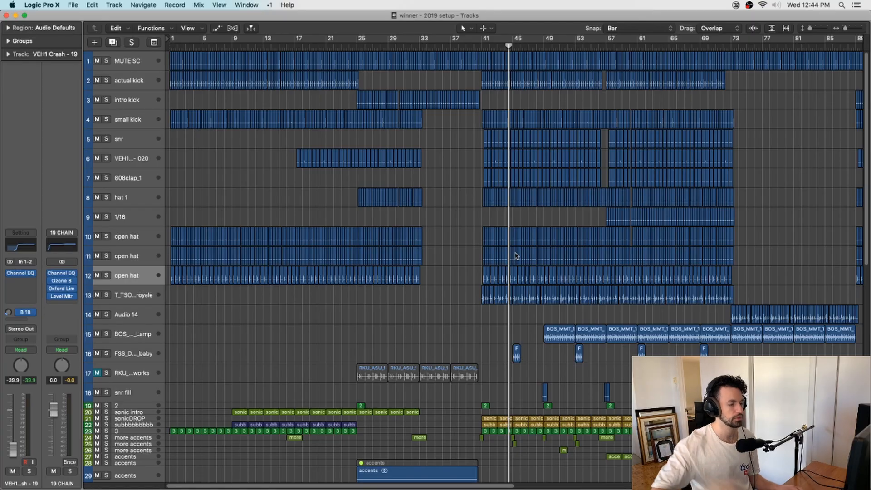
pyautogui.scroll(-15, 515, 256)
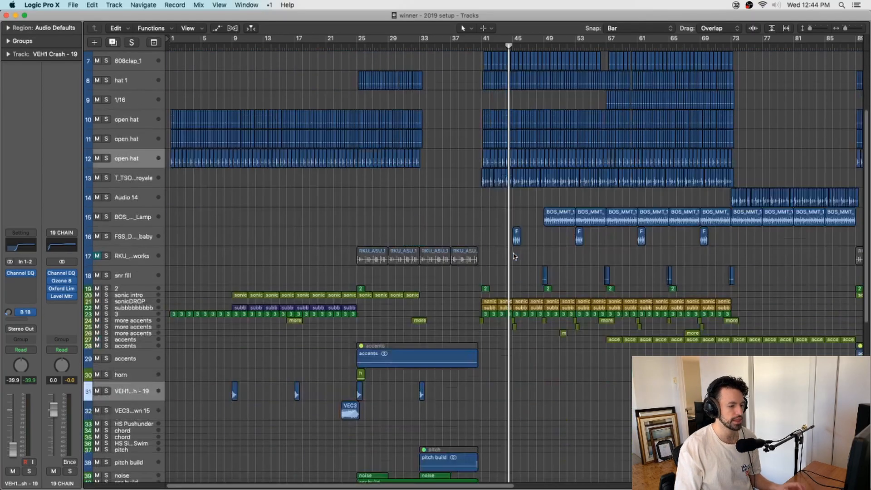
pyautogui.scroll(10, 508, 259)
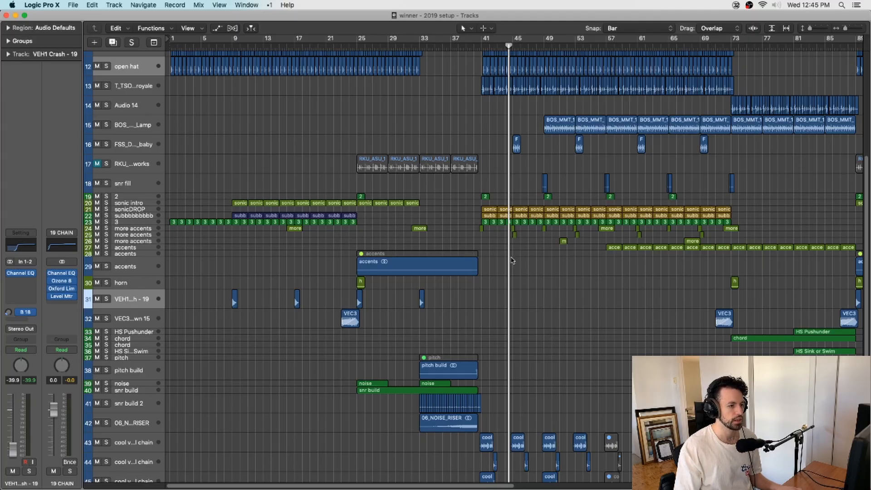
pyautogui.hscroll(5, 512, 261)
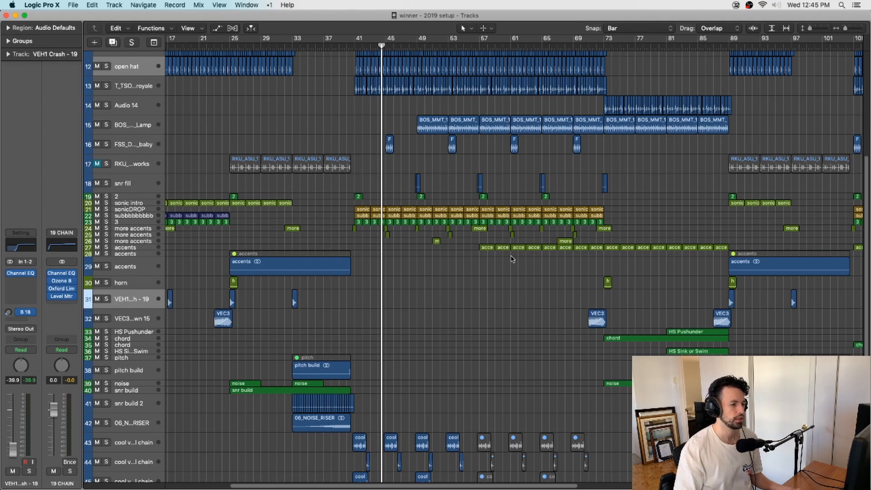
pyautogui.click(366, 47)
pyautogui.press('space')
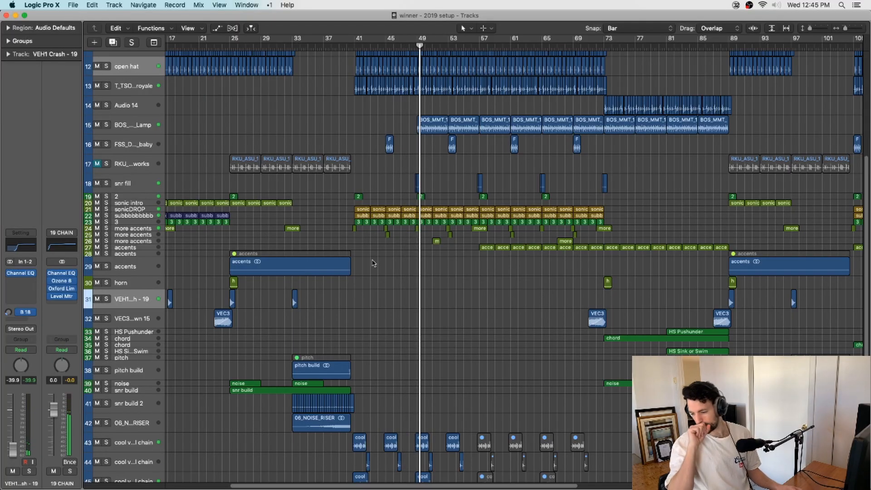
pyautogui.press('super+s')
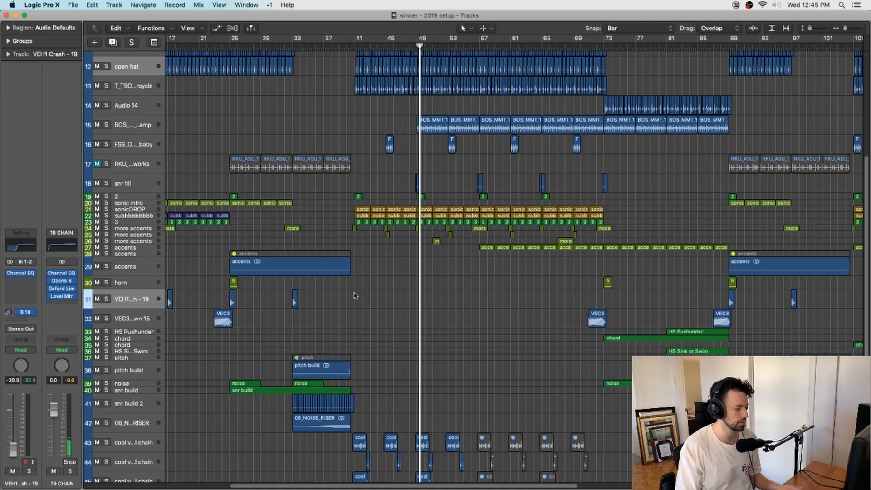
# Select the drop's drum regions from small kick down to the track 13 percussion loop, bars 41 to 56, and play them soloed from bar 41.
pyautogui.hscroll(-5, 390, 295)
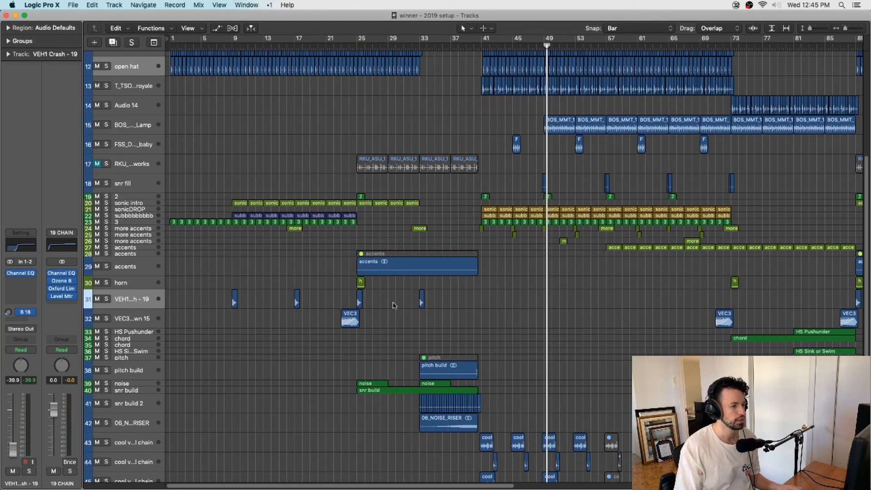
pyautogui.scroll(10, 394, 305)
pyautogui.click(137, 64)
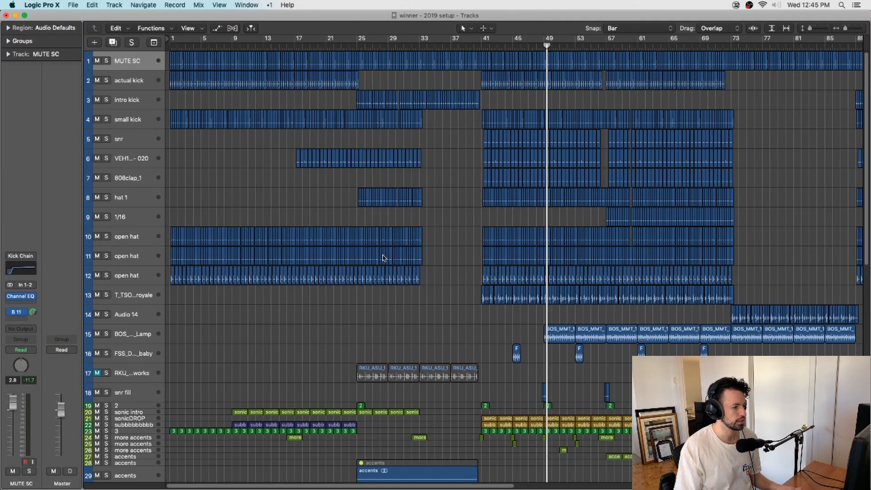
pyautogui.press('super+Right')
pyautogui.press('super+Right')
pyautogui.hscroll(5, 382, 257)
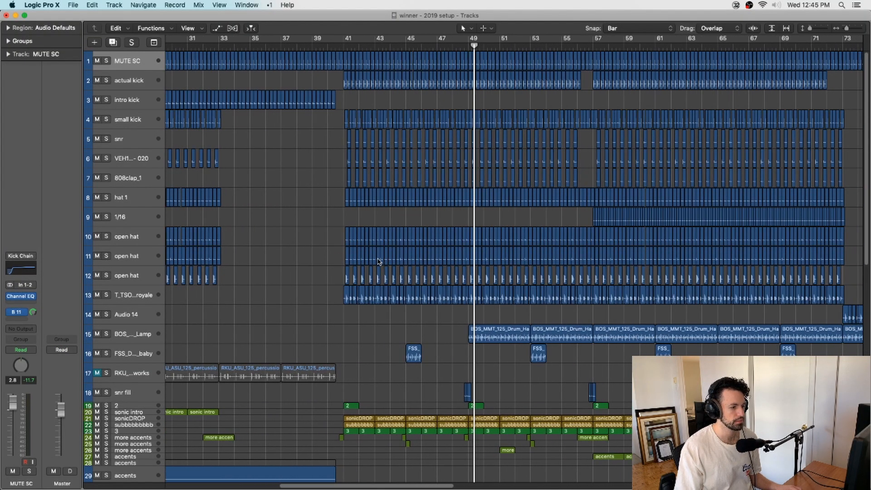
pyautogui.click(134, 100)
pyautogui.press('super+s')
pyautogui.moveTo(230, 120); pyautogui.dragTo(493, 305)
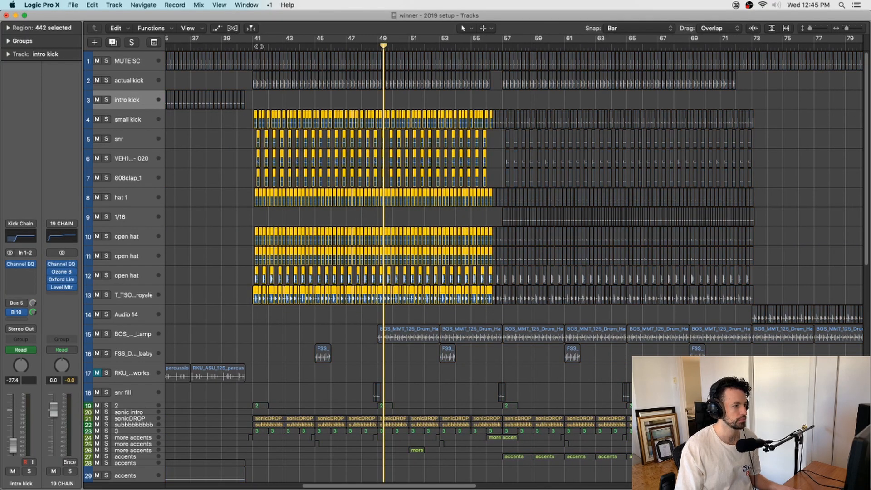
pyautogui.click(258, 46)
pyautogui.press('super+Right')
pyautogui.press('space')
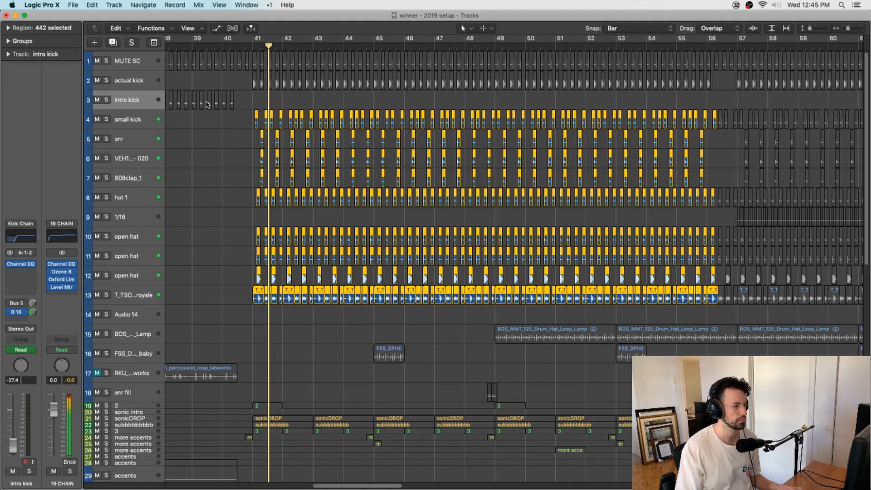
# Add the actual kick regions of bars 41 to 55 to the soloed playback, and clear the selection and solo after stopping.
pyautogui.moveTo(235, 80); pyautogui.dragTo(707, 99)
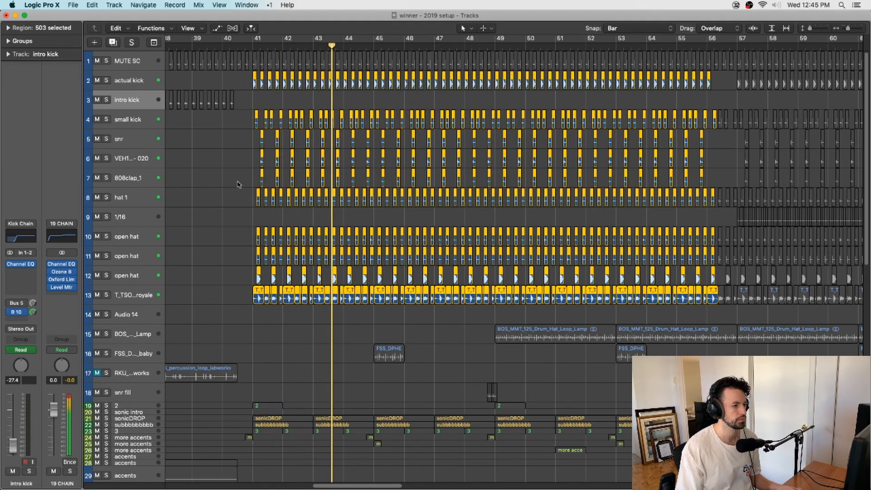
pyautogui.press('super+s')
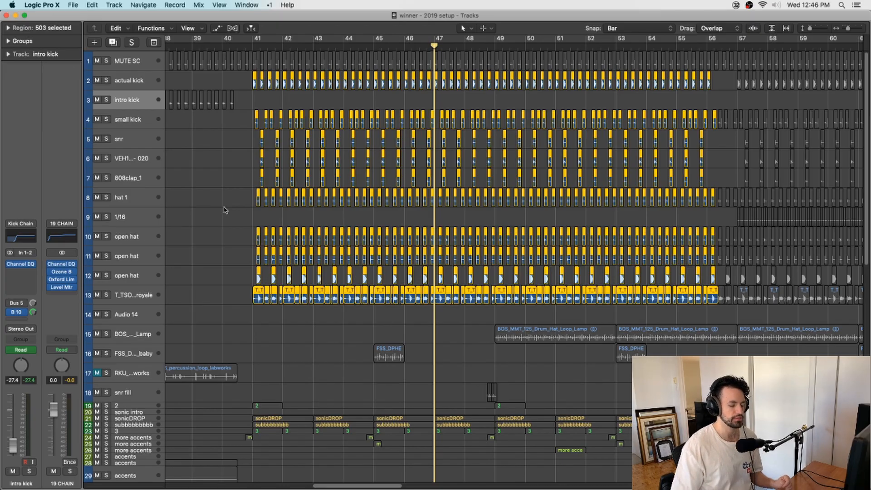
pyautogui.click(224, 210)
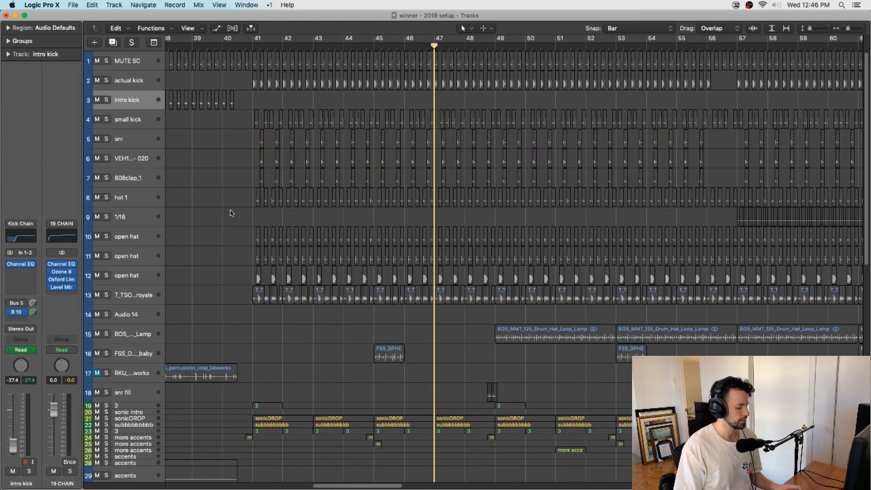
pyautogui.press('super+a')
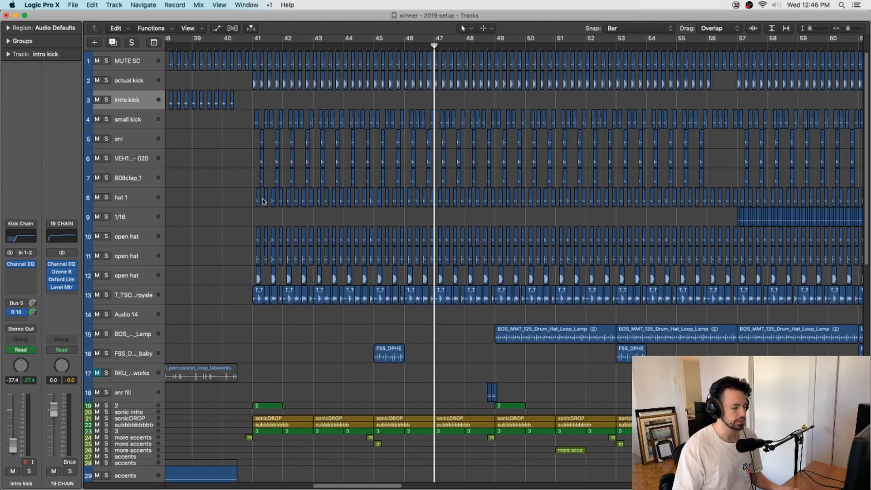
pyautogui.press('super+Right')
pyautogui.press('super+Left')
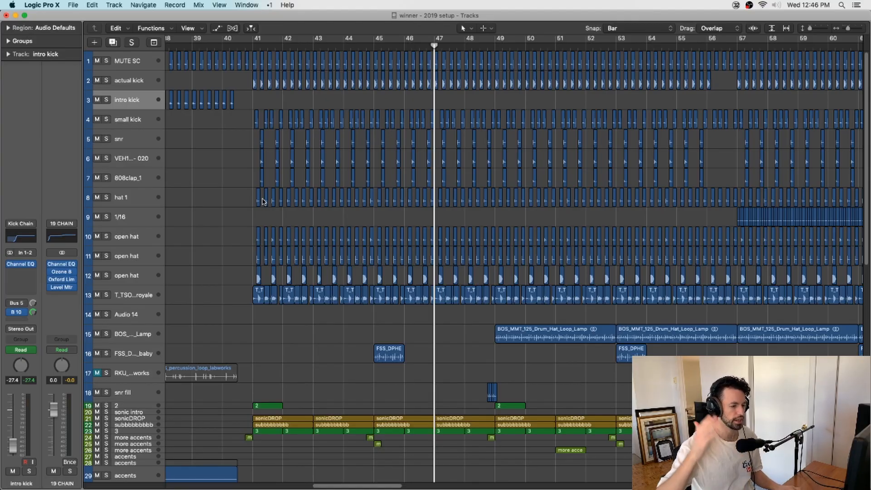
pyautogui.press('super+Right')
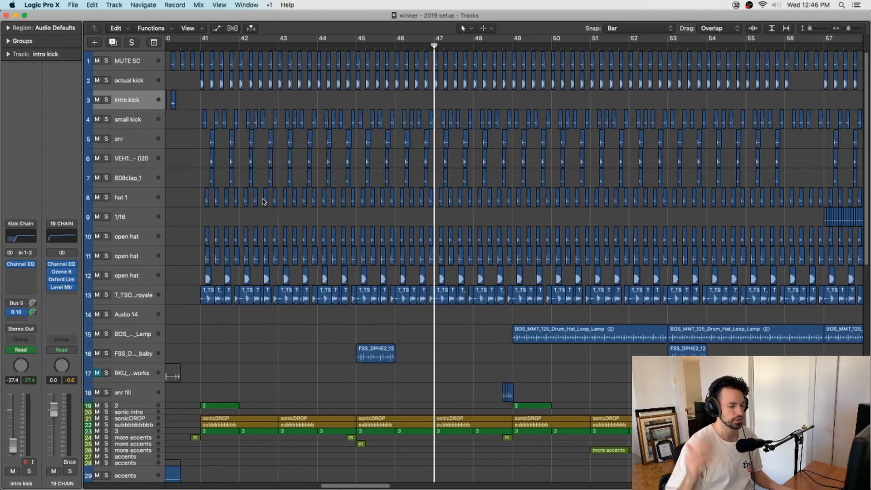
pyautogui.press('super+Left')
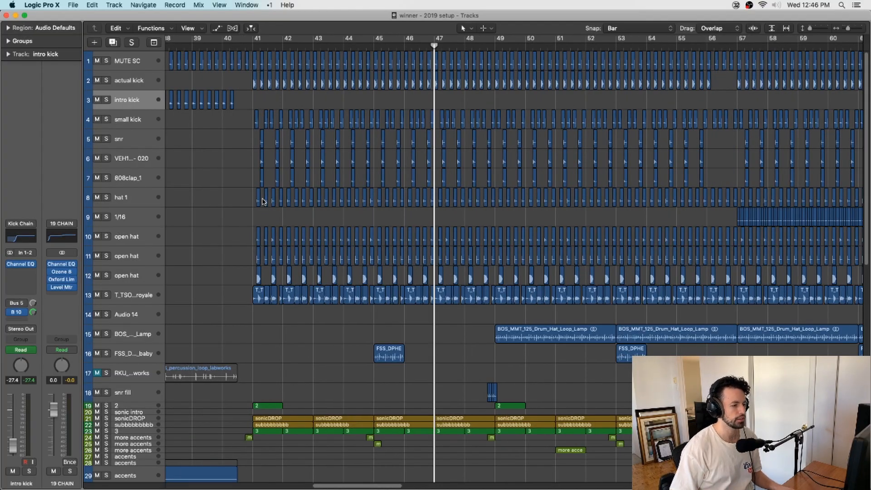
pyautogui.press('super+Right')
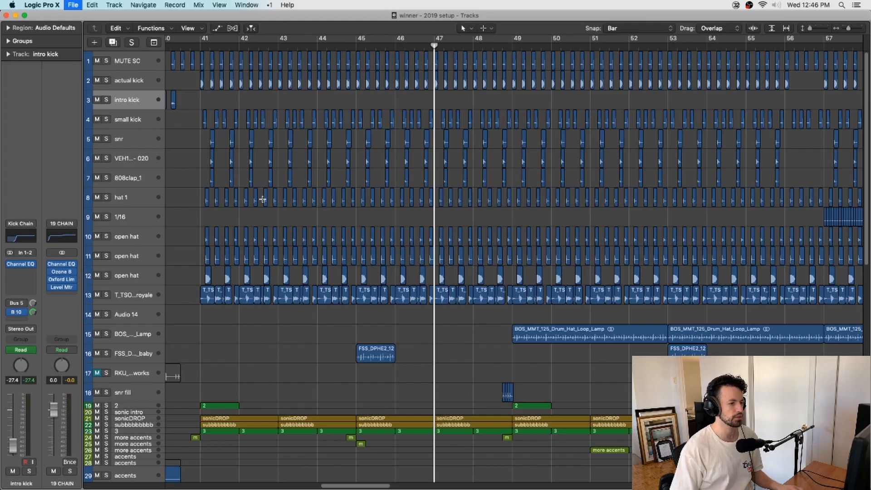
# Select the actual kick regions in bars 41 to 47 and play them soloed with the actual kick track's channel strip shown.
pyautogui.hscroll(-5, 263, 201)
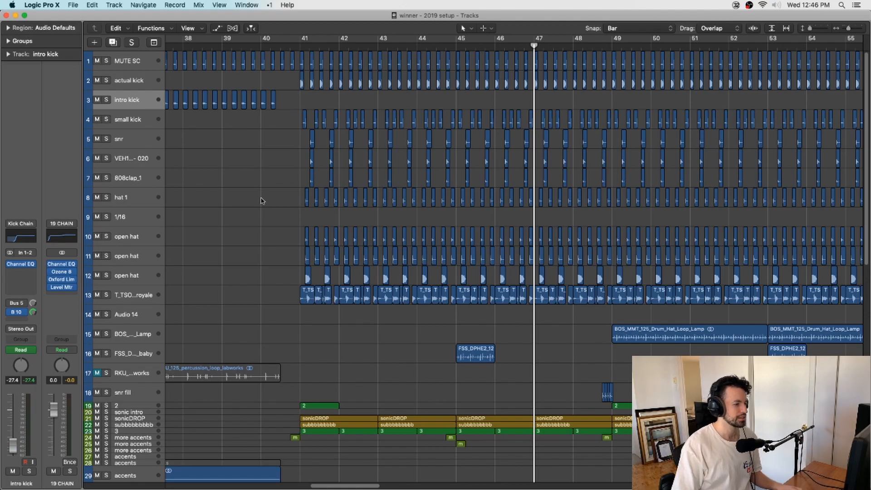
pyautogui.hscroll(-3, 262, 199)
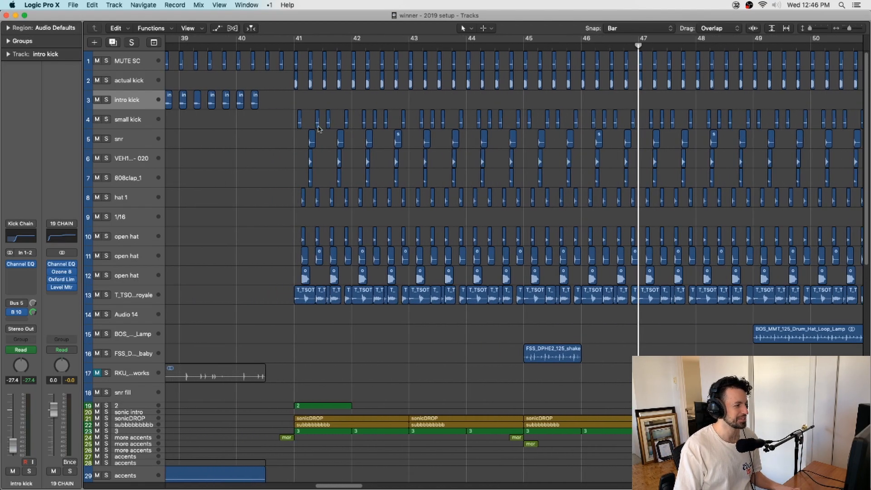
pyautogui.moveTo(322, 81); pyautogui.dragTo(609, 86)
pyautogui.hotkey('ctrl', 's')
pyautogui.click(340, 48)
pyautogui.press('space')
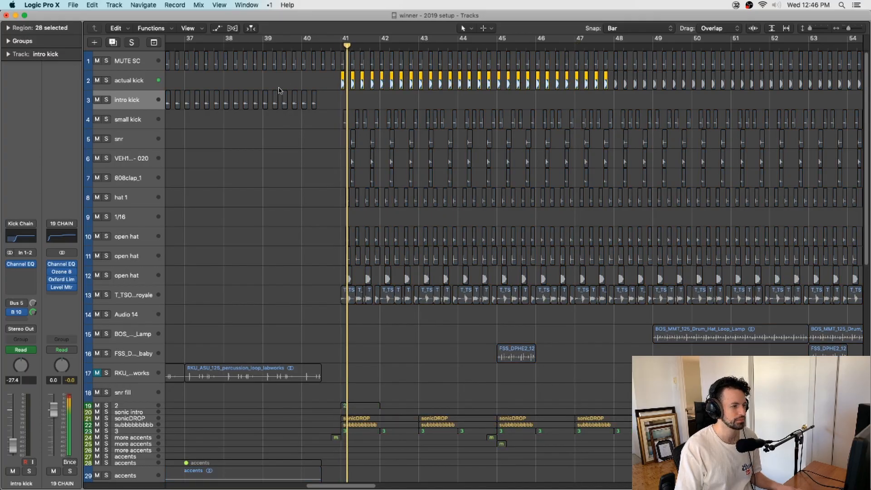
pyautogui.press('Up')
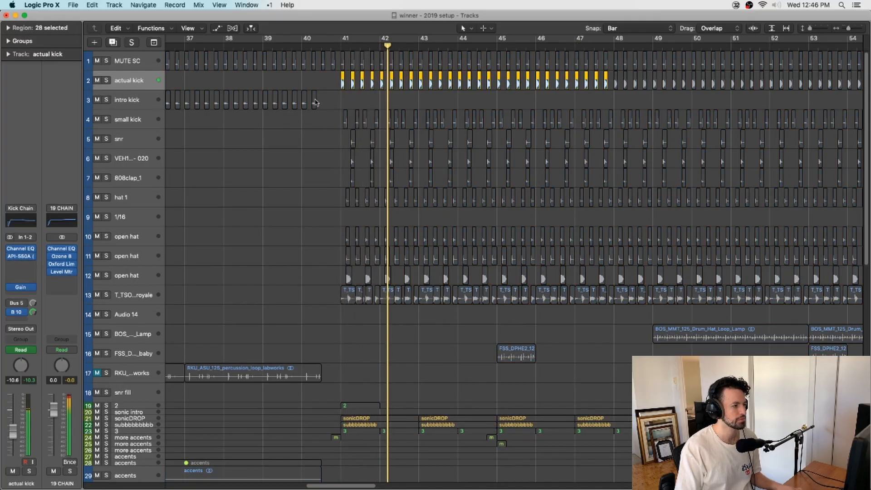
pyautogui.hscroll(3, 307, 120)
pyautogui.hscroll(1, 308, 121)
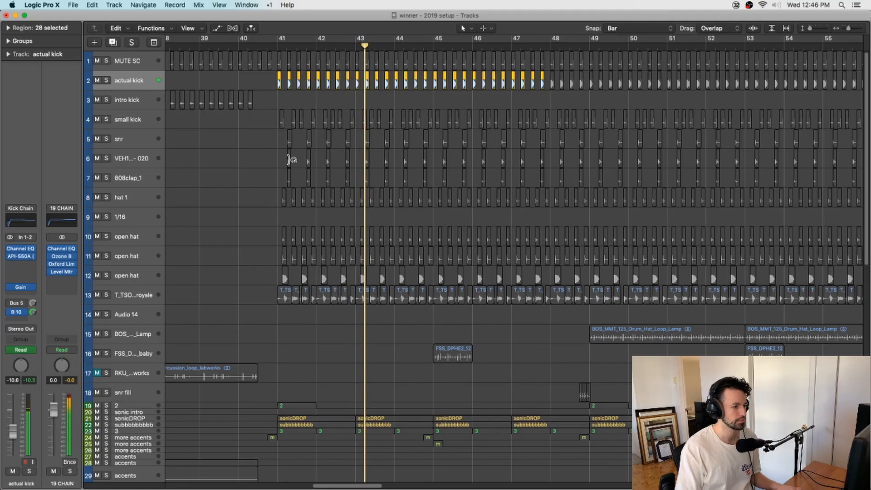
pyautogui.press('space')
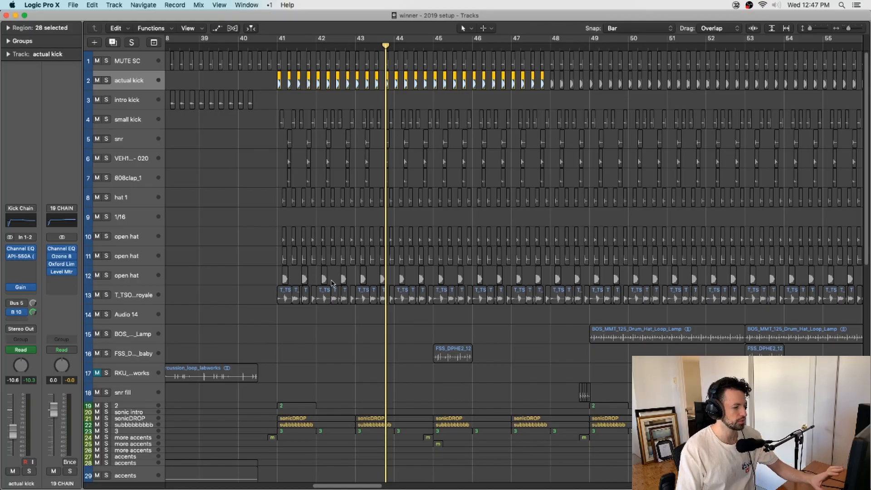
pyautogui.scroll(-1, 331, 280)
pyautogui.scroll(1, 331, 279)
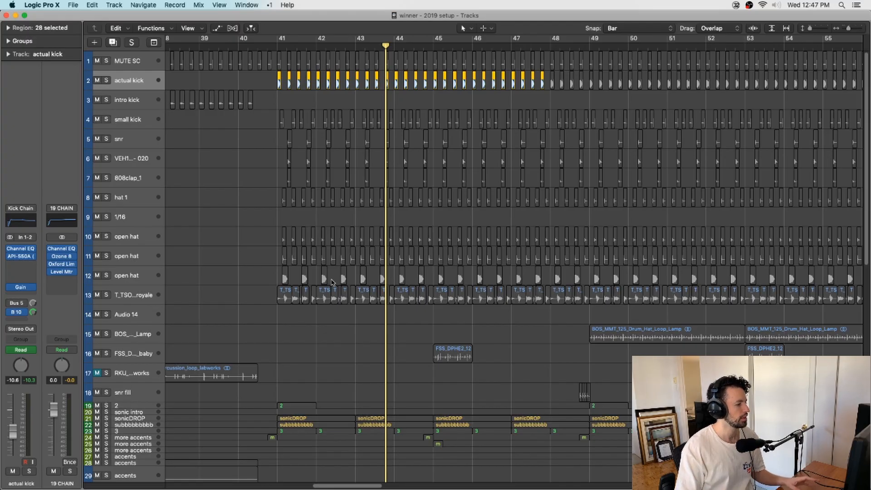
# Inspect the API-550A and Channel EQ settings on the actual kick track, closing each plug-in window.
pyautogui.click(22, 260)
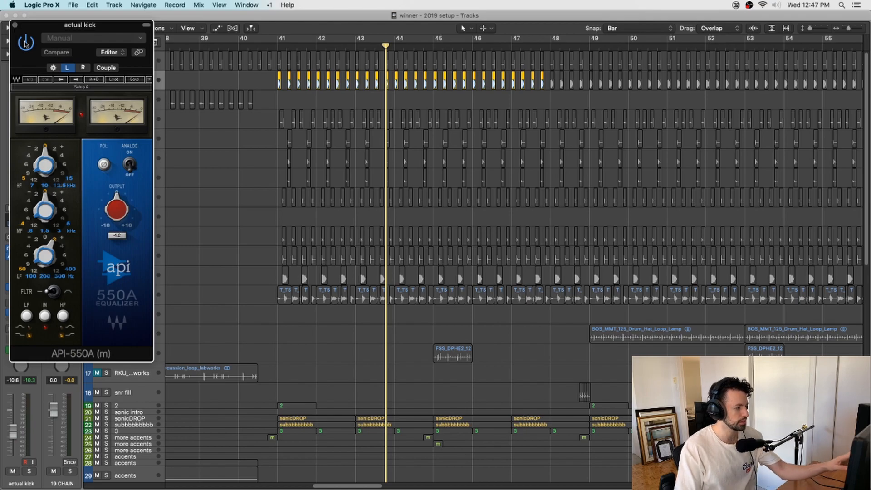
pyautogui.click(13, 26)
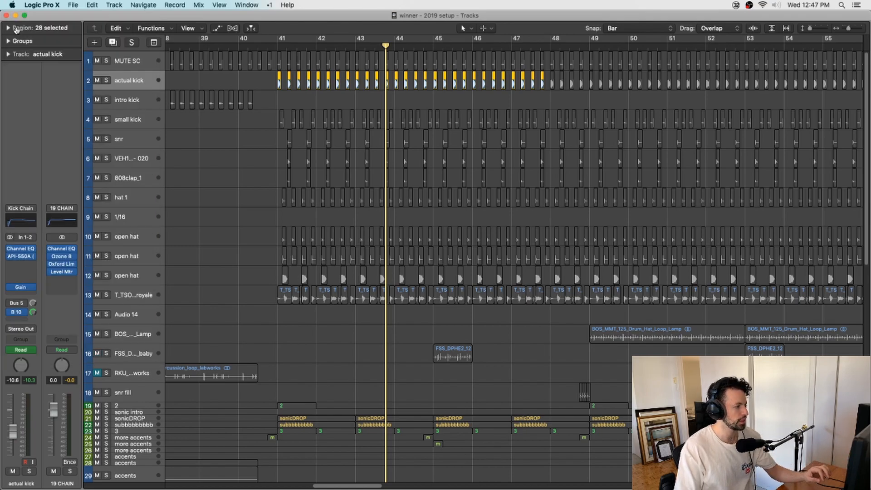
pyautogui.click(35, 221)
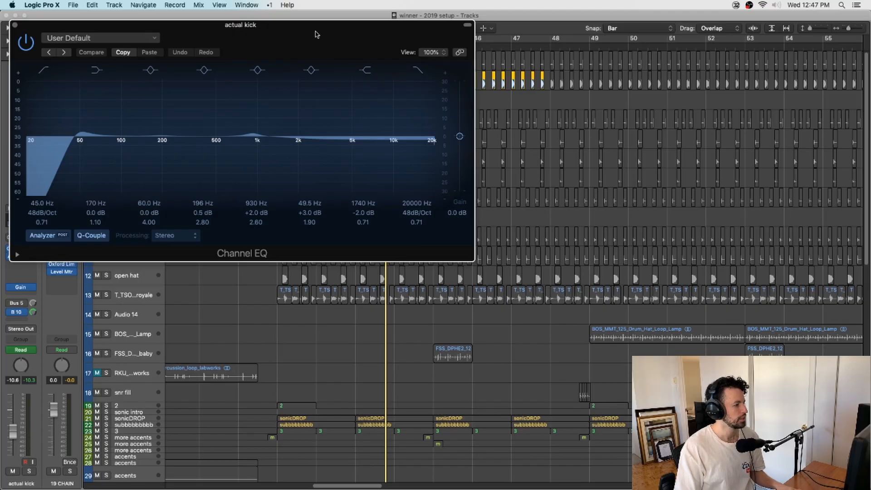
pyautogui.press('super+w')
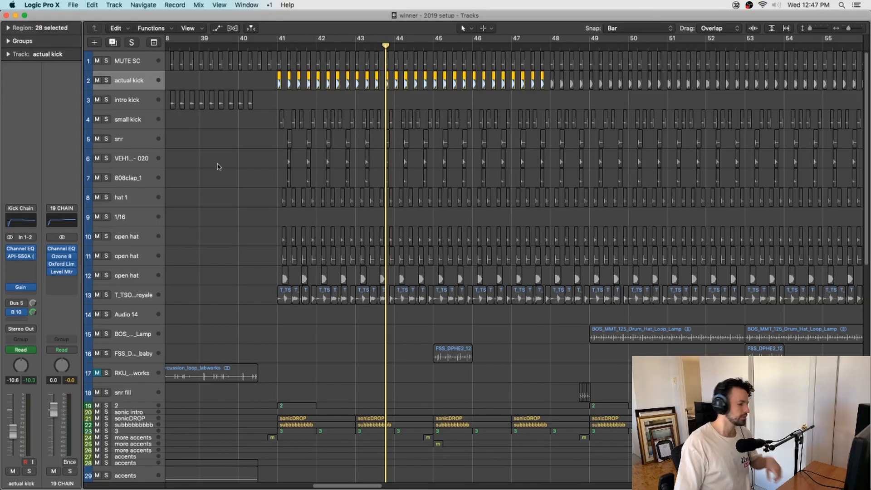
# Check the destination of the actual kick track's Bus 10 send without changing it.
pyautogui.click(15, 313)
pyautogui.click(27, 123)
pyautogui.click(17, 313)
pyautogui.click(41, 140)
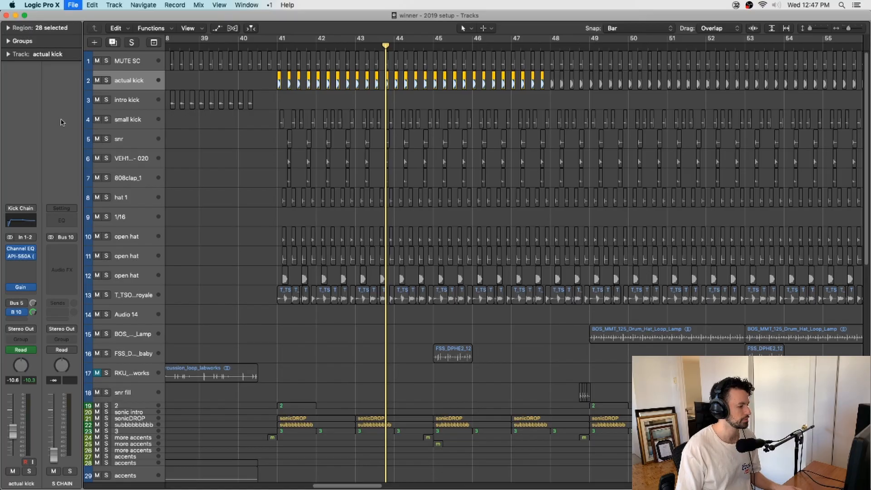
# Show the destination of the actual kick's Bus 5 send and inspect the CLA-76 compressor on its KIK COMP channel.
pyautogui.click(17, 304)
pyautogui.click(23, 152)
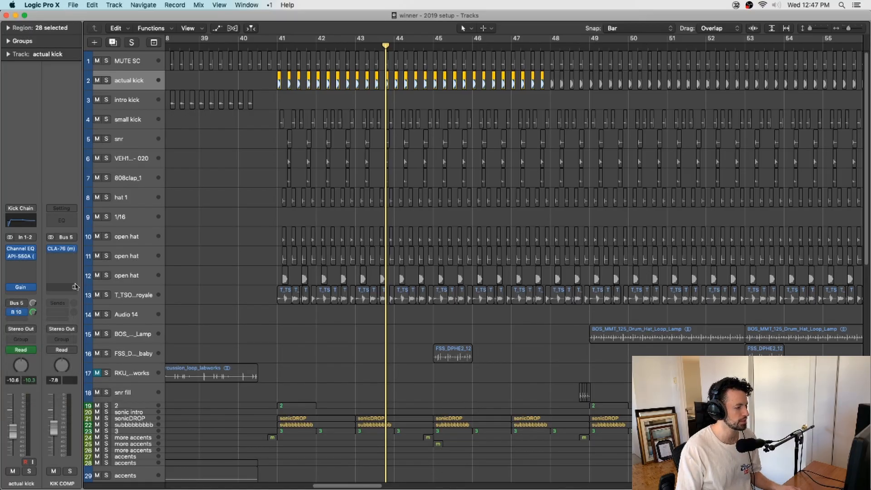
pyautogui.click(61, 249)
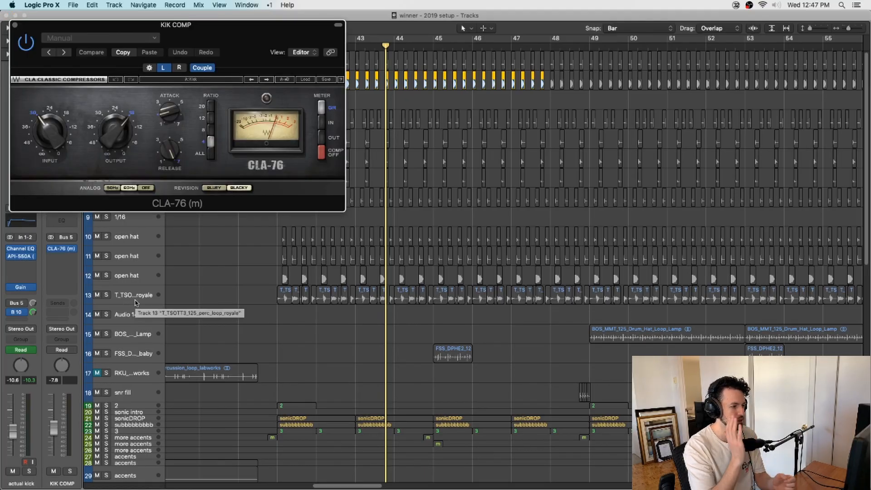
pyautogui.click(14, 25)
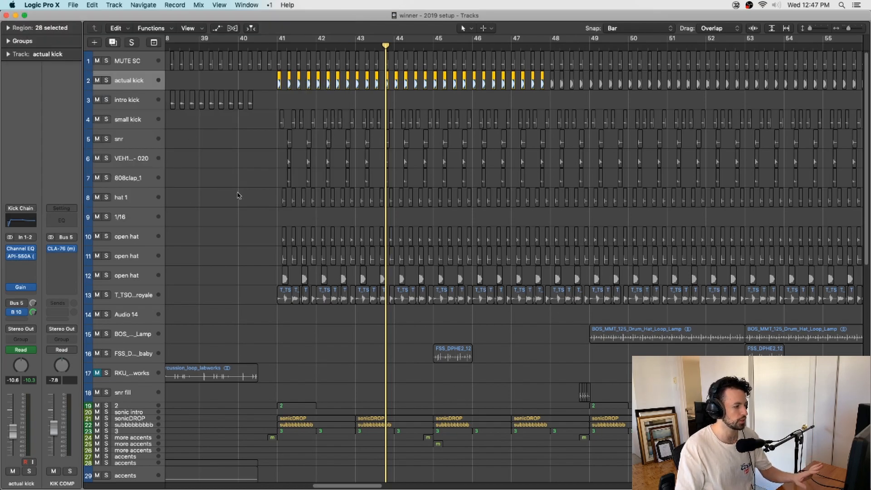
# Show the S CHAIN channel fed by the actual kick's Bus 10 send and turn off the kick's solo.
pyautogui.click(16, 314)
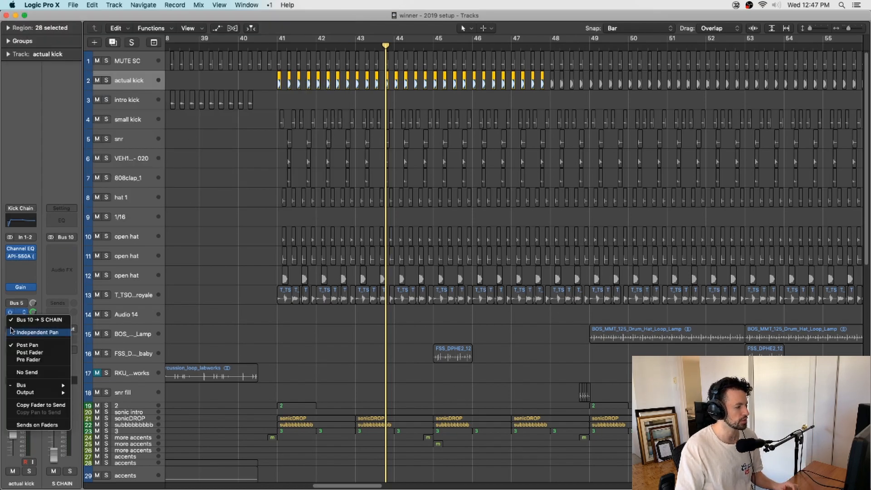
pyautogui.click(28, 127)
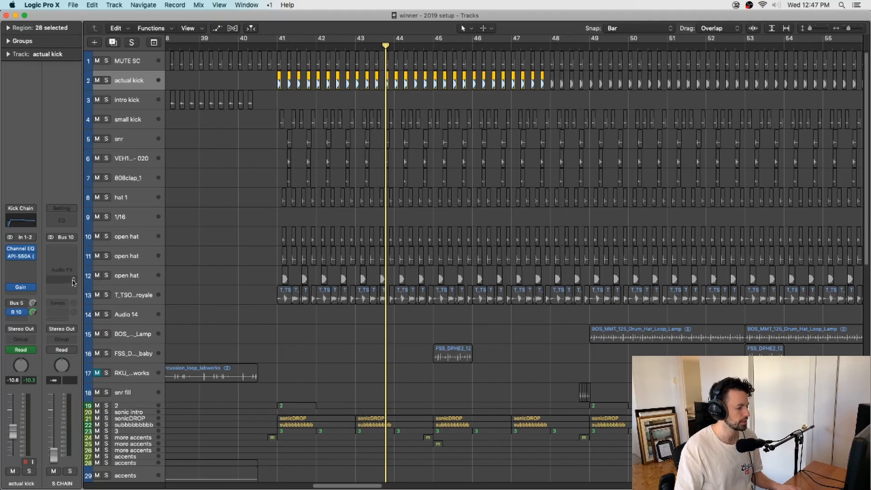
pyautogui.hotkey('ctrl', 's')
# Set the playhead to bar 41 and select the small kick regions from bar 41 to the start of bar 49.
pyautogui.click(275, 46)
pyautogui.click(137, 105)
pyautogui.press('super+s')
pyautogui.moveTo(242, 122); pyautogui.dragTo(602, 114)
pyautogui.hotkey('ctrl', 's')
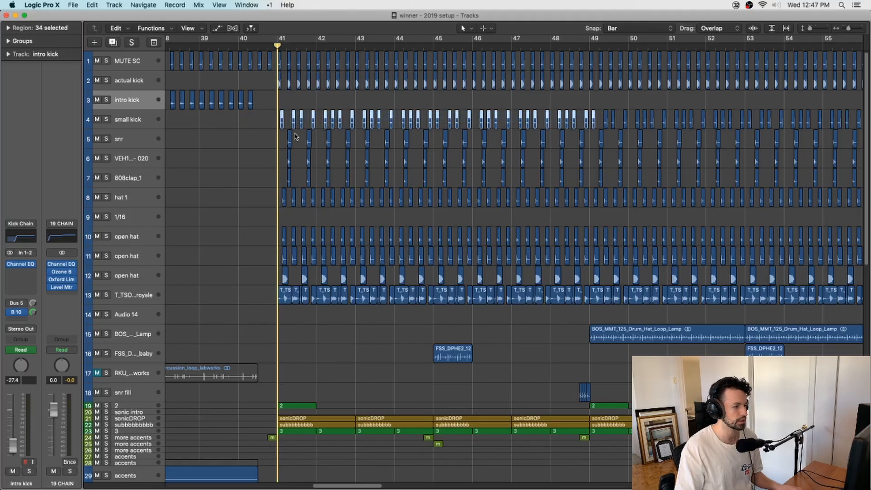
pyautogui.hotkey('ctrl', 's')
# Solo the actual kick and small kick tracks together and play them from bar 41.
pyautogui.click(137, 124)
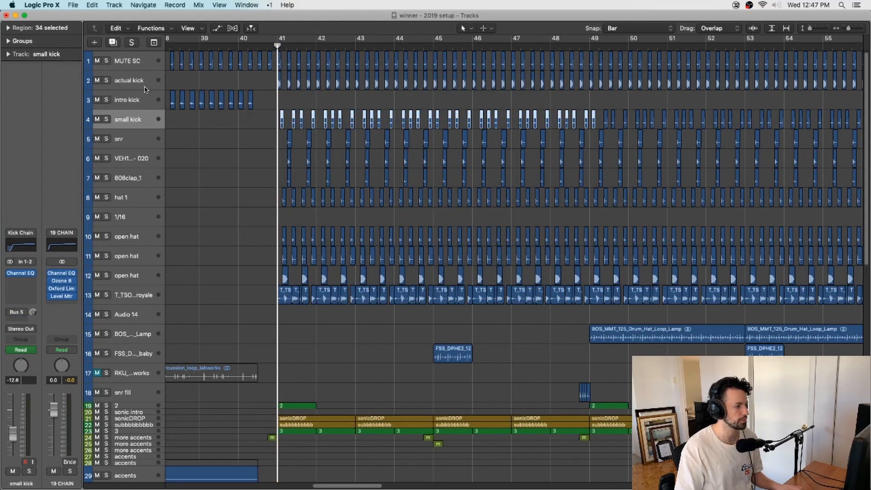
pyautogui.keyDown('shift'); pyautogui.click(137, 79); pyautogui.keyUp('shift')
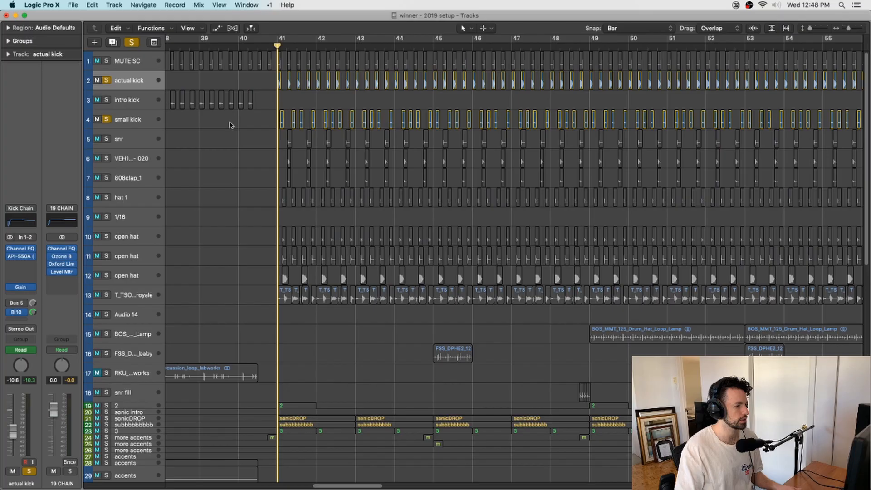
pyautogui.press('space')
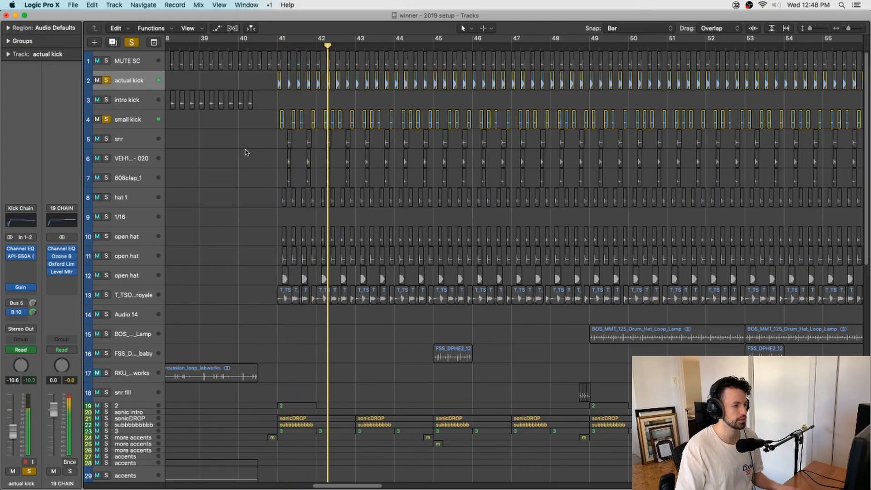
pyautogui.press('super+s')
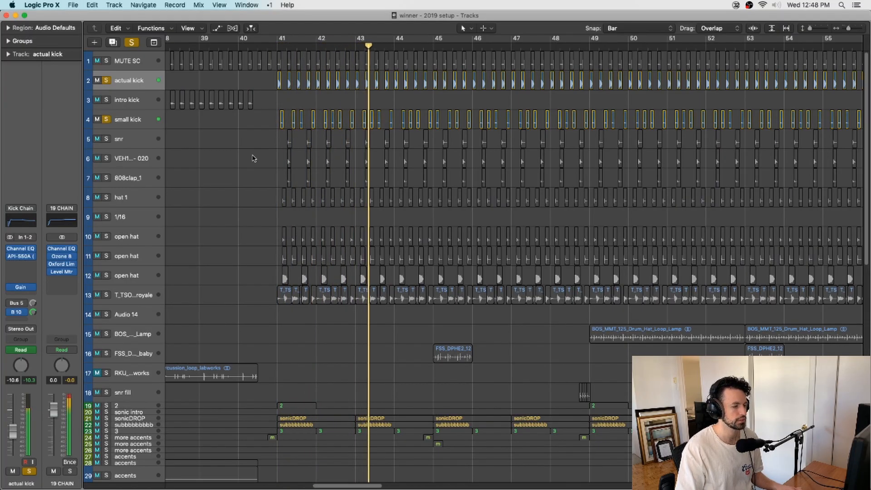
pyautogui.press('super+s')
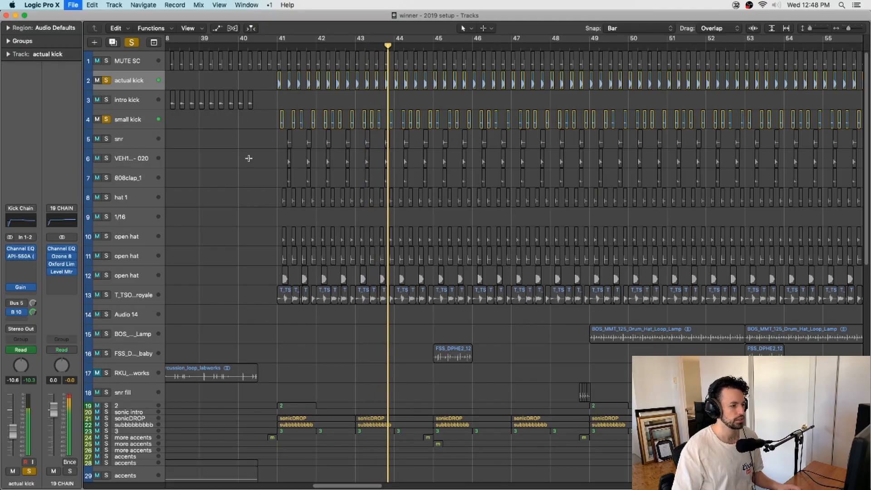
pyautogui.press('super+s')
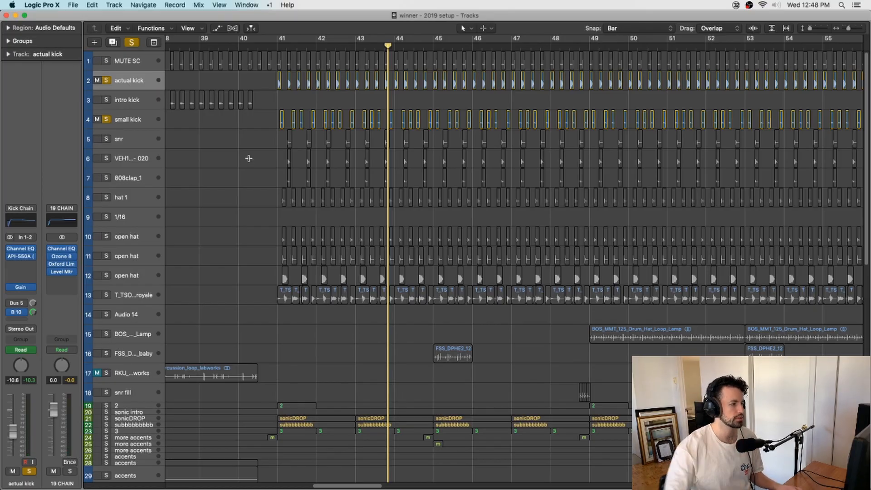
# Add the snr track to the soloed kicks and play them together from bar 41.
pyautogui.click(108, 140)
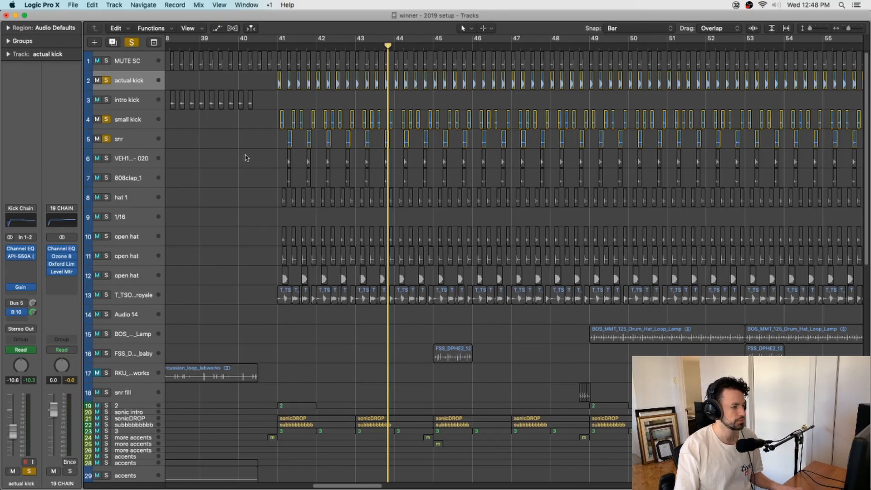
pyautogui.press('space')
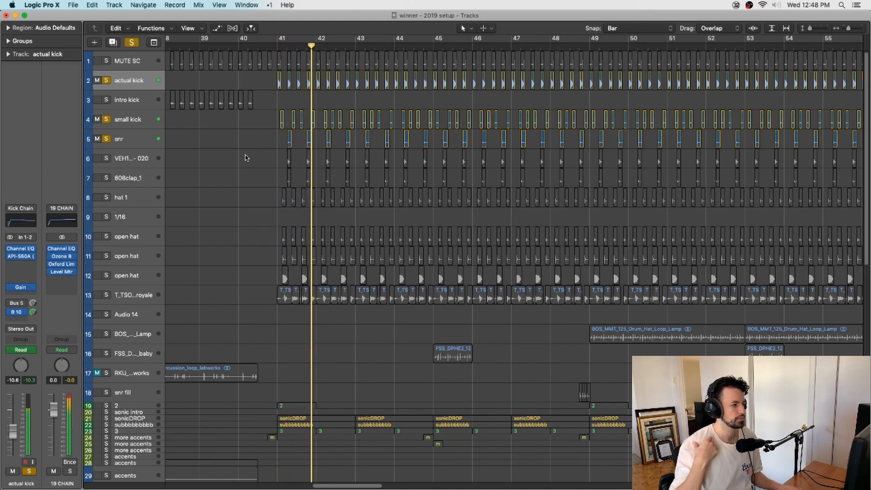
pyautogui.scroll(-1, 246, 158)
pyautogui.hscroll(1, 245, 158)
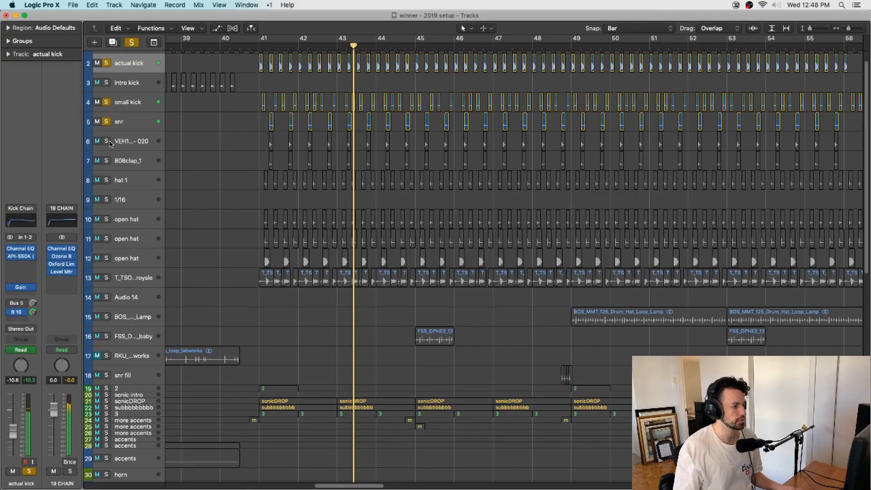
# Add the VEH1 020 and 808clap_1 tracks to the solo, show the VEH1 020 channel strip and play from bar 41.
pyautogui.moveTo(109, 143); pyautogui.dragTo(107, 162)
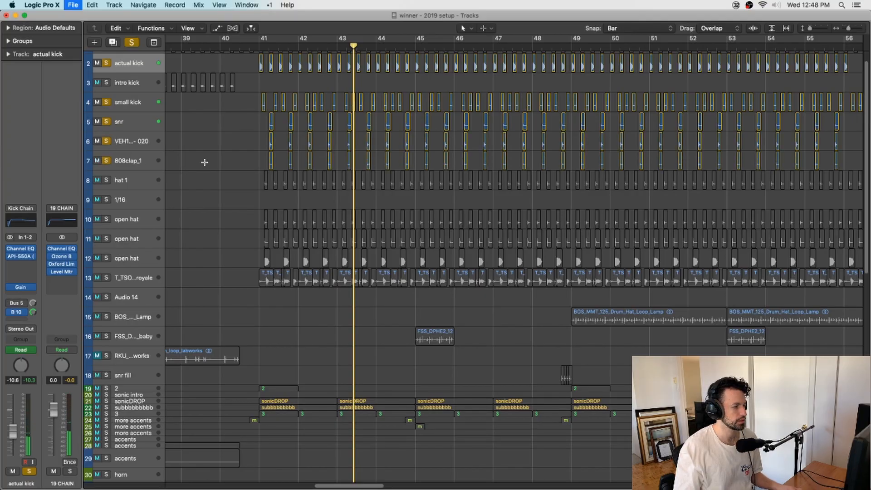
pyautogui.click(191, 147)
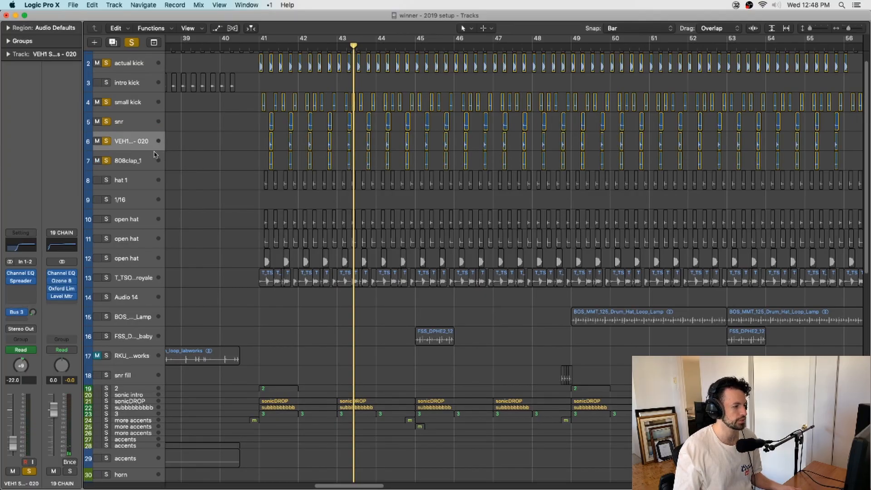
pyautogui.press('space')
pyautogui.press('super+s')
pyautogui.hscroll(1, 207, 154)
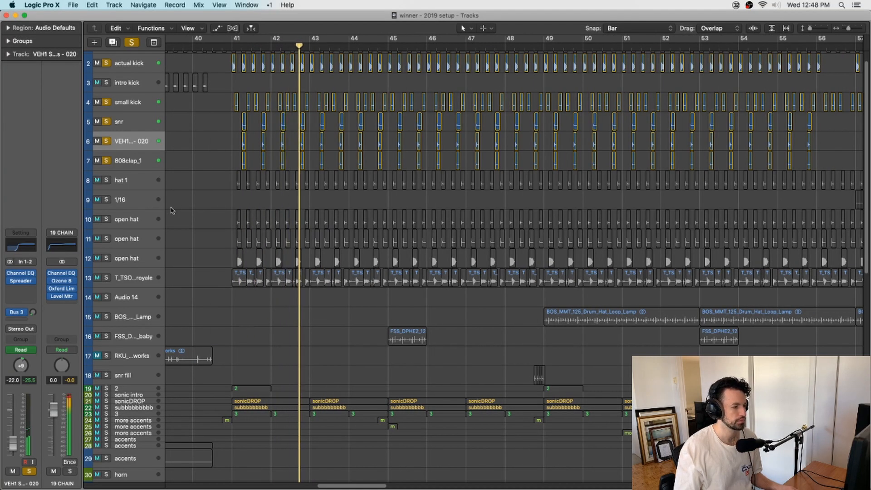
# Add the hat 1 track to the soloed kicks, snare and claps and play from bar 41.
pyautogui.click(106, 181)
pyautogui.press('super+s')
pyautogui.press('space')
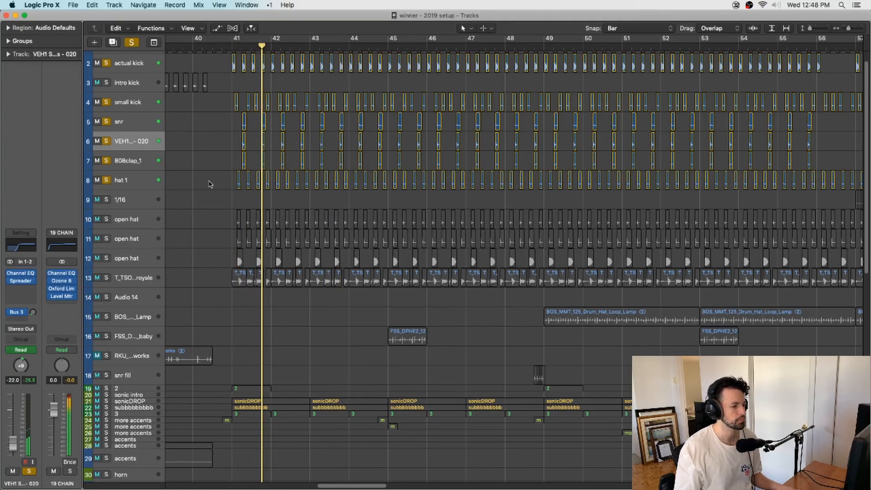
pyautogui.scroll(-3, 209, 184)
pyautogui.scroll(5, 208, 186)
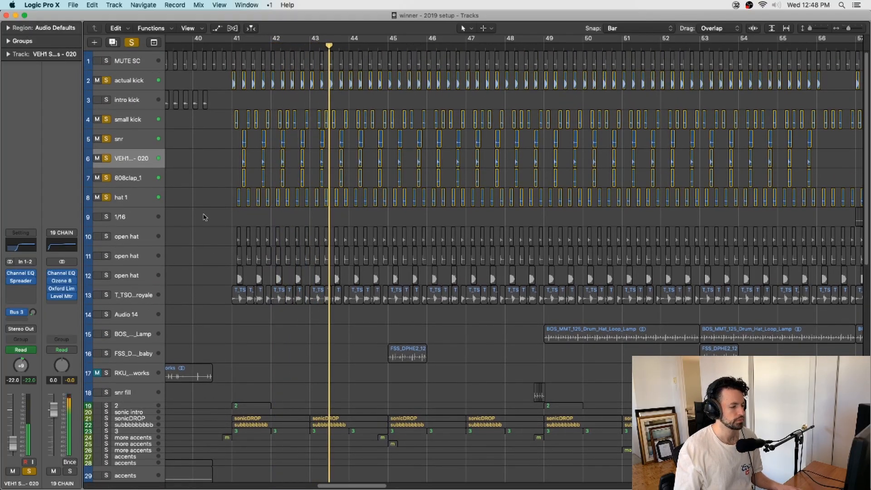
# Restart playback from bar 41 and add the three open hat tracks to the solo one after another.
pyautogui.scroll(-1, 218, 234)
pyautogui.press('super+s')
pyautogui.click(107, 232)
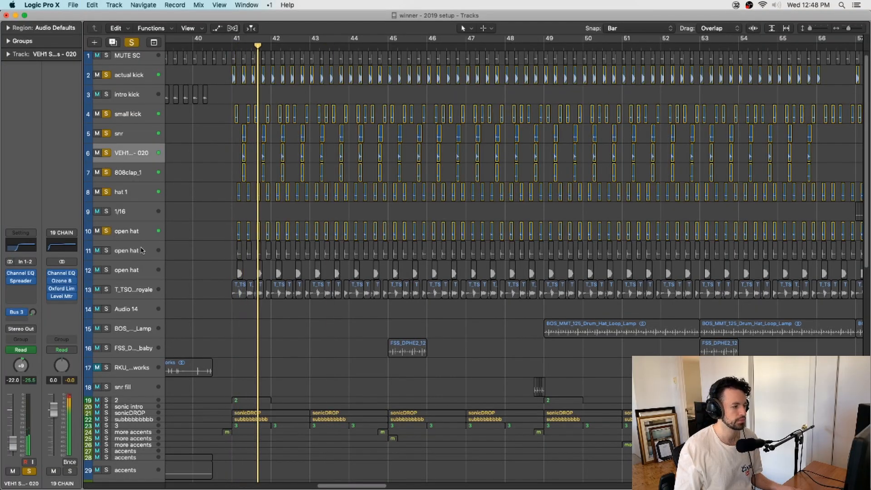
pyautogui.click(107, 251)
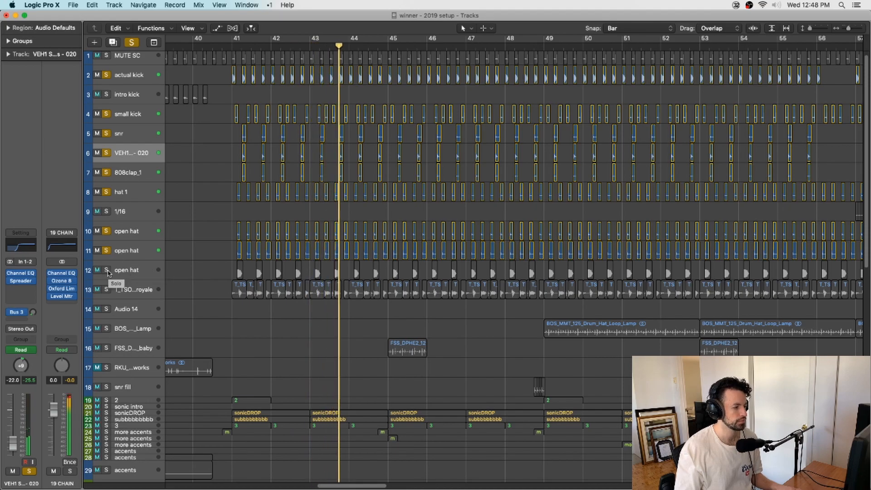
pyautogui.click(107, 270)
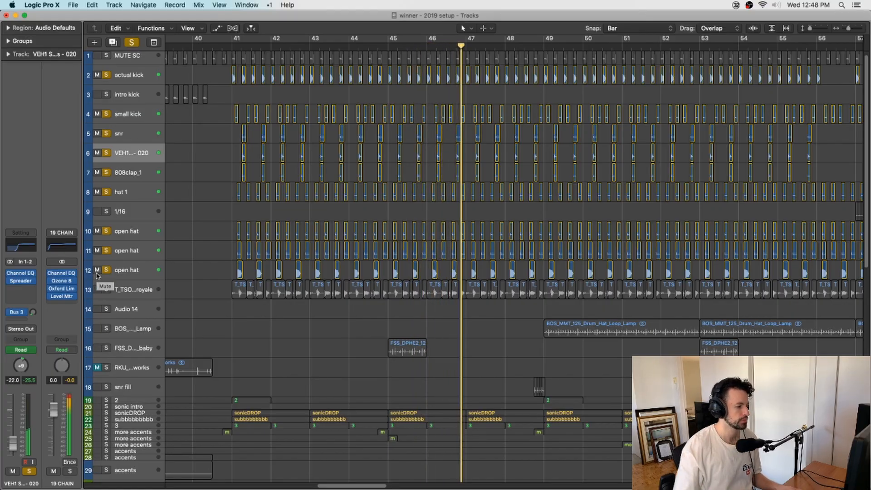
# Add the T_TSO…royale loop to the solo, show its channel strip and play all soloed drums from bar 41.
pyautogui.click(108, 290)
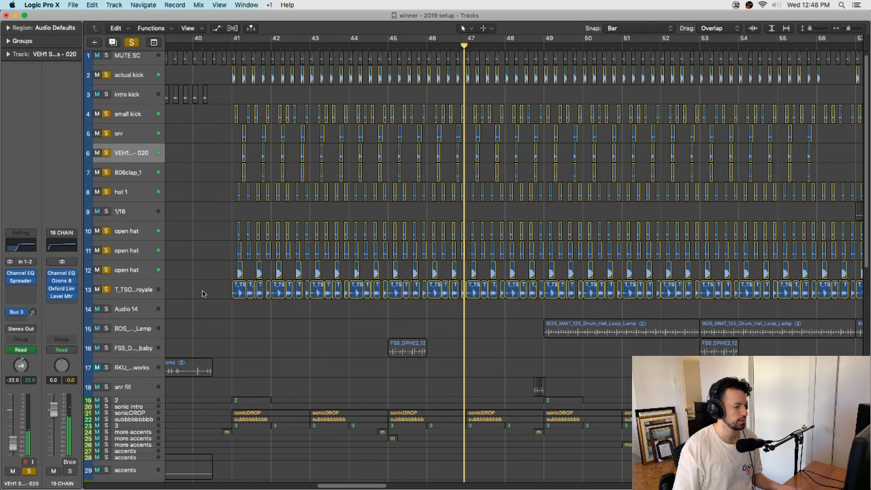
pyautogui.scroll(-1, 218, 287)
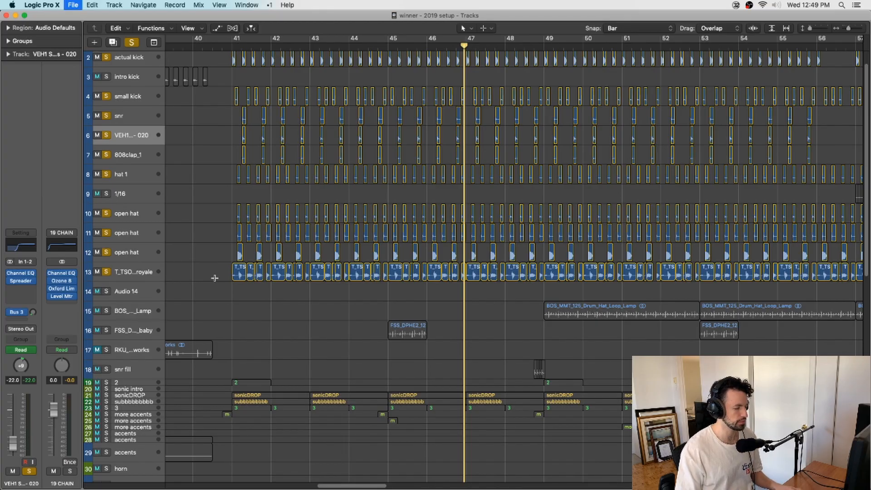
pyautogui.click(153, 273)
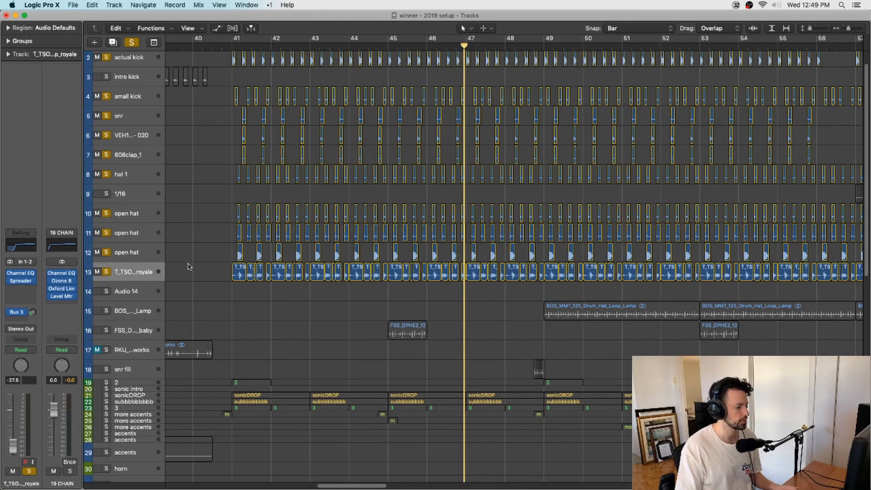
pyautogui.click(230, 47)
pyautogui.press('space')
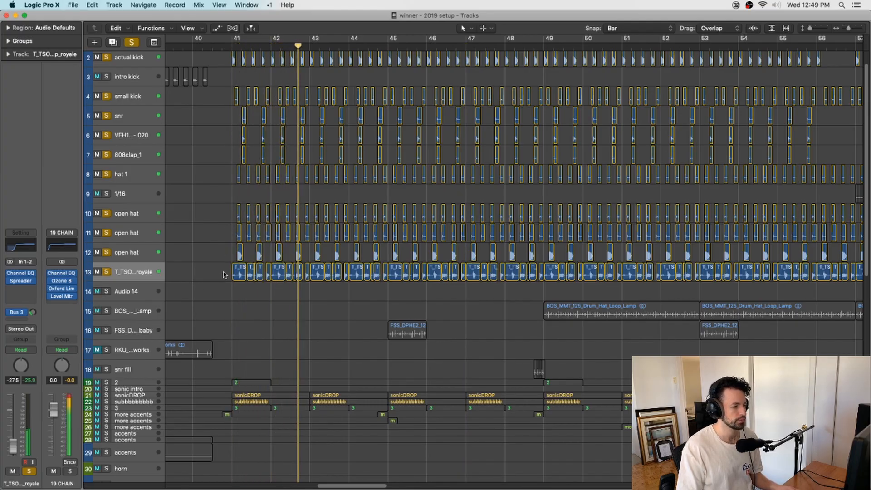
# Solo only the T_TSO…royale loop and play it on its own.
pyautogui.keyDown('alt'); pyautogui.click(107, 272); pyautogui.keyUp('alt')
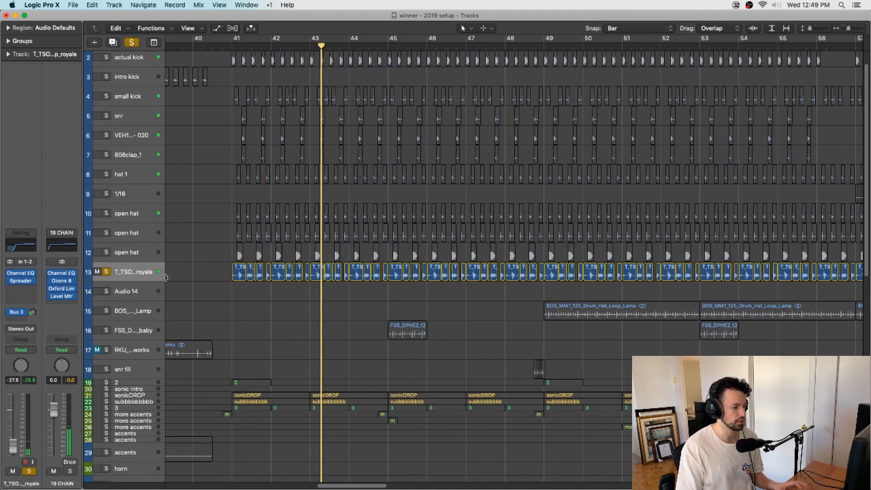
pyautogui.press('space')
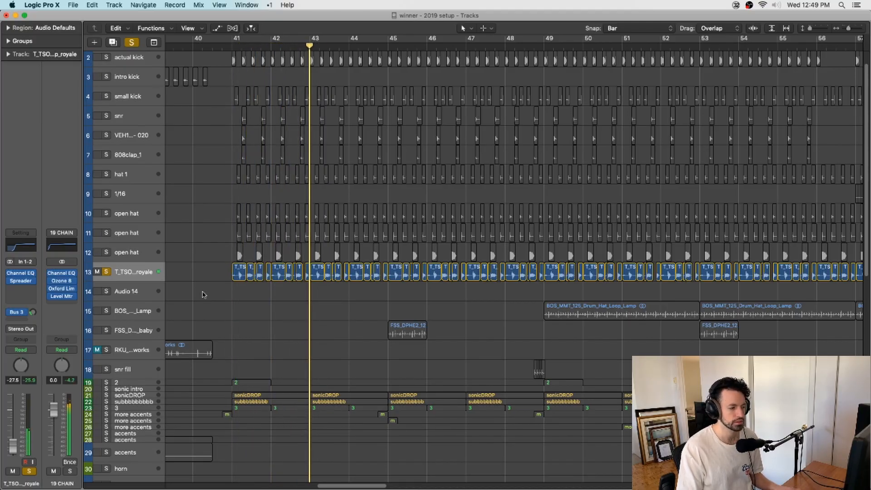
# Audition the tracks from actual kick through T_TSO…royale soloed together, and clear their solos.
pyautogui.keyDown('shift'); pyautogui.click(142, 97); pyautogui.keyUp('shift')
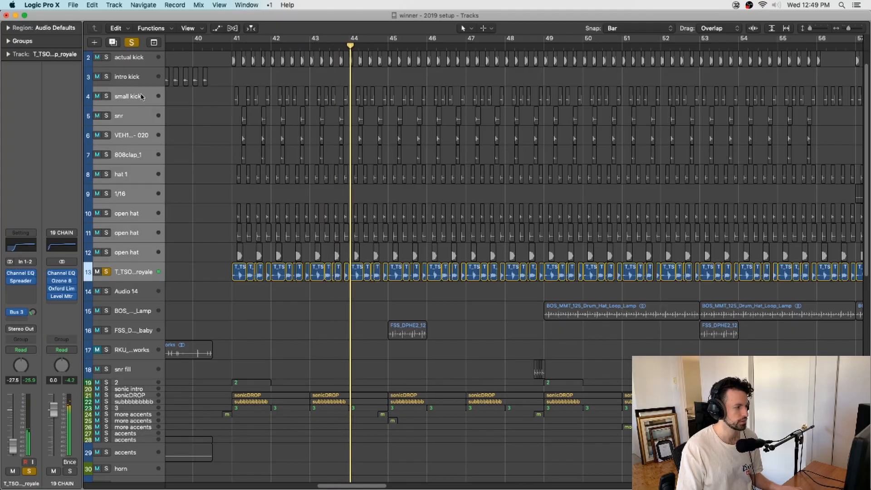
pyautogui.scroll(1, 116, 62)
pyautogui.click(107, 61)
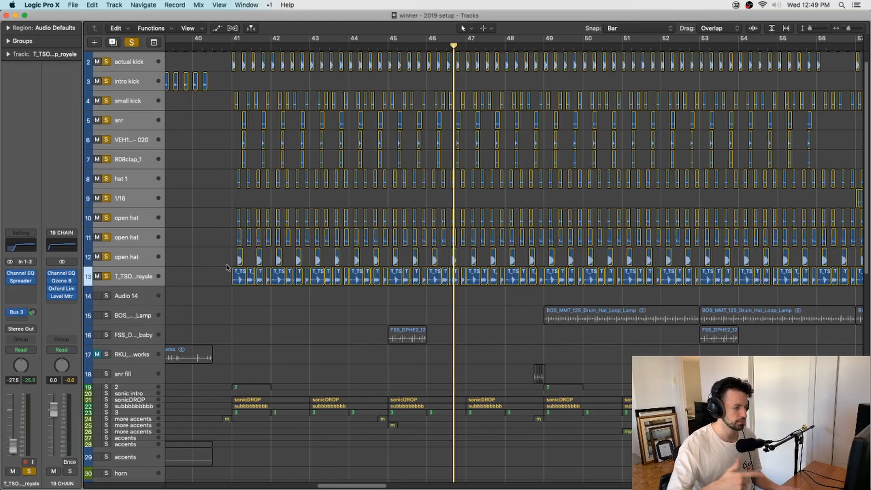
pyautogui.click(107, 276)
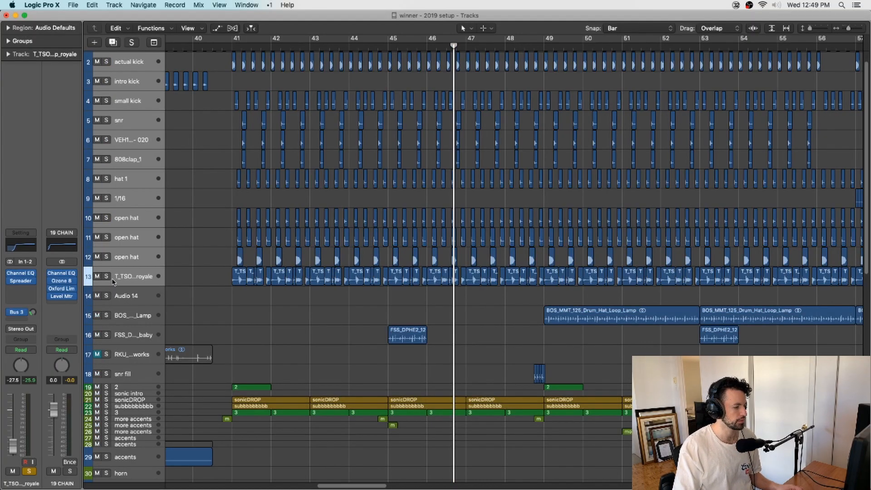
# Solo the BOS_MMT_125_Drum_Hat_Loop_Lamp track and play it from bar 49.
pyautogui.click(212, 290)
pyautogui.press('super+Left')
pyautogui.press('super+Left')
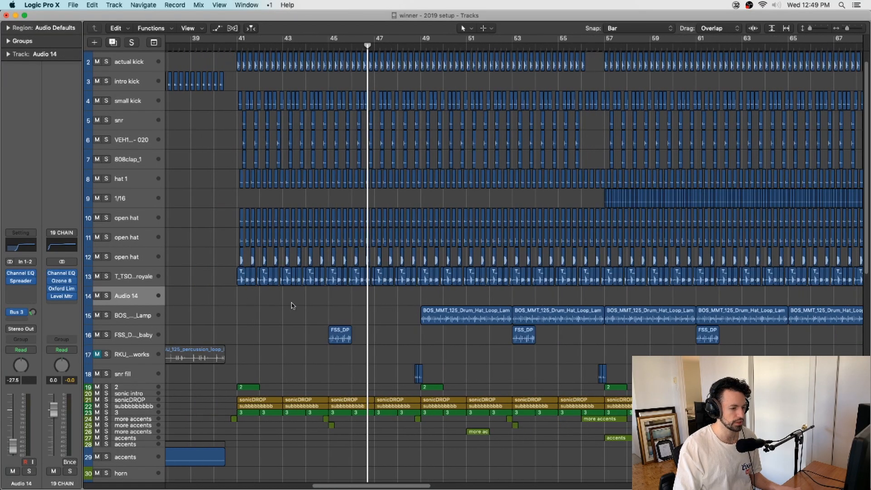
pyautogui.press('super+Right')
pyautogui.click(409, 45)
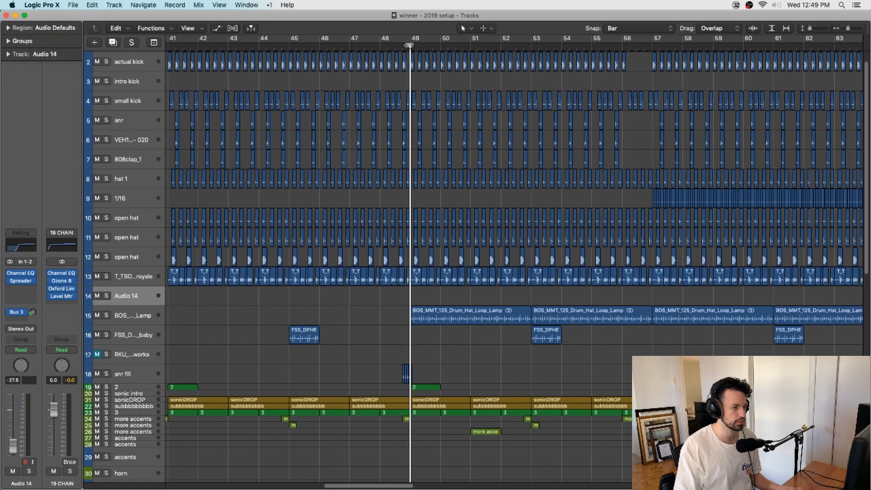
pyautogui.click(107, 316)
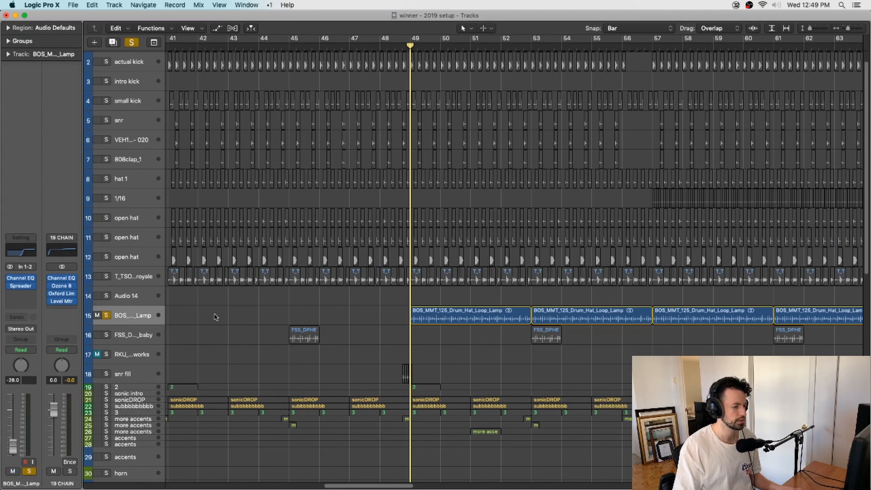
pyautogui.press('space')
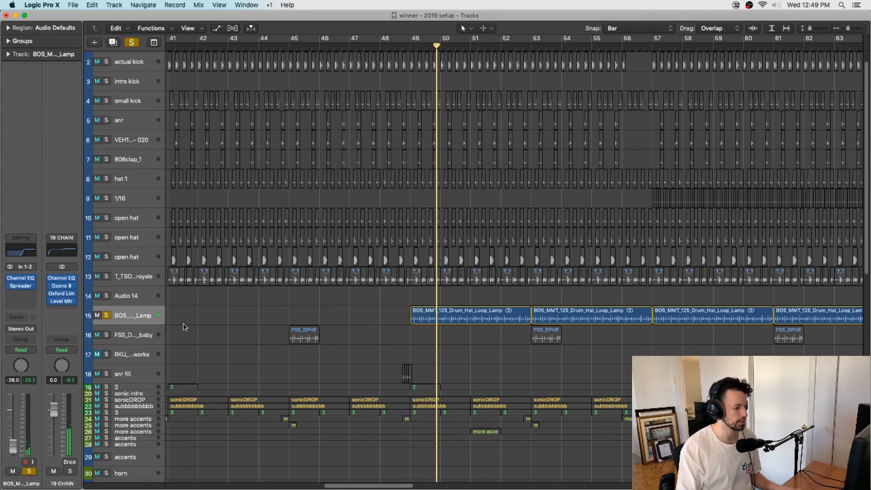
# Solo the drum tracks from actual kick down to FSS_D…baby and play them together from bar 49.
pyautogui.scroll(1, 118, 251)
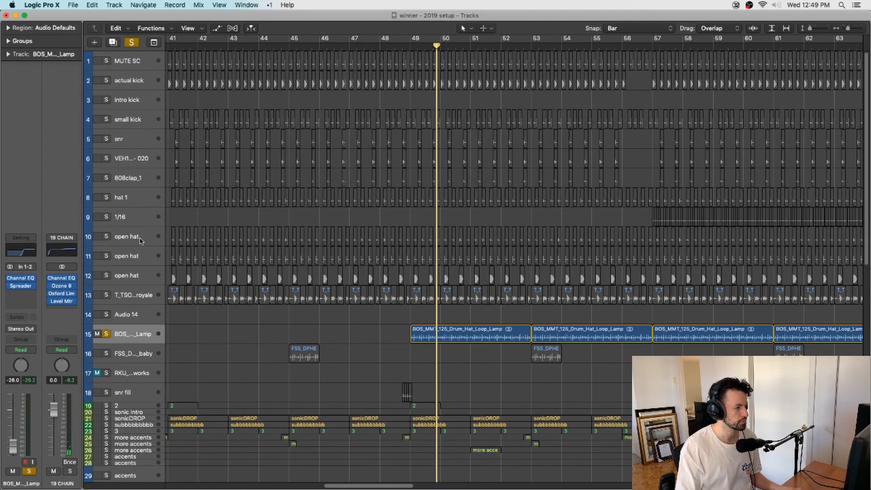
pyautogui.scroll(-6, 186, 241)
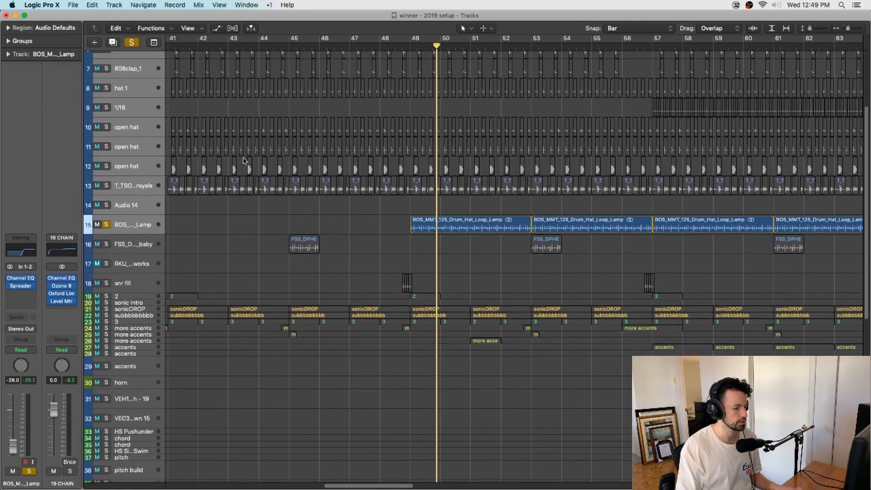
pyautogui.keyDown('shift'); pyautogui.click(136, 246); pyautogui.keyUp('shift')
pyautogui.press('space')
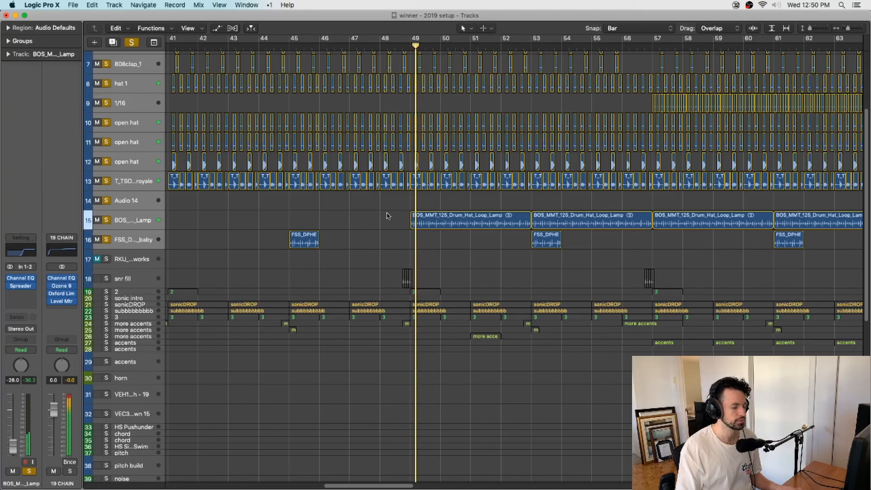
pyautogui.press('super+s')
pyautogui.hscroll(2, 386, 224)
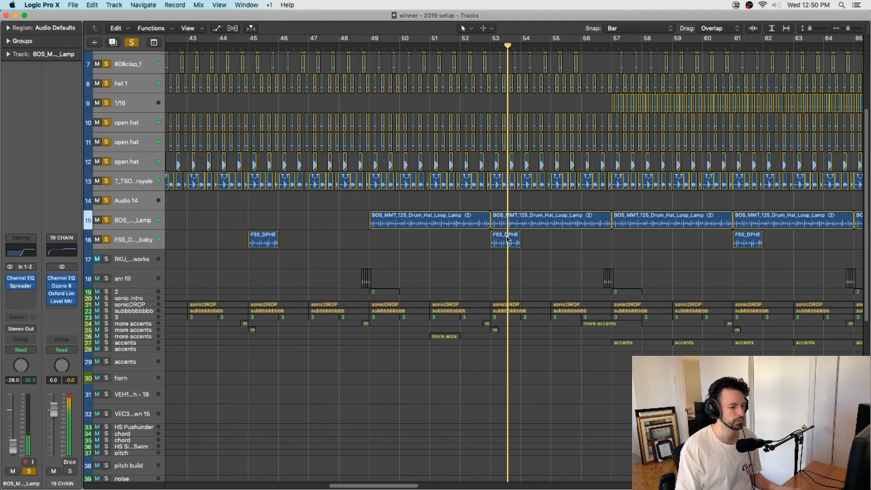
pyautogui.press('super+Left')
pyautogui.press('super+Left')
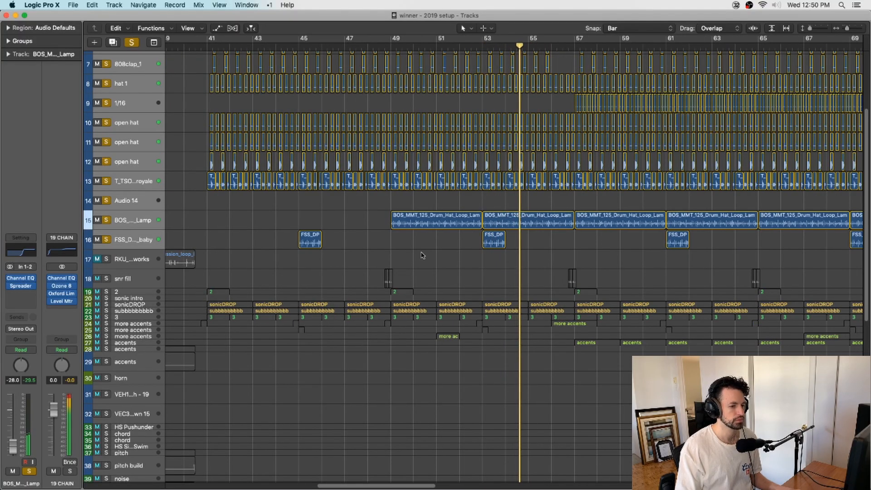
pyautogui.scroll(5, 420, 258)
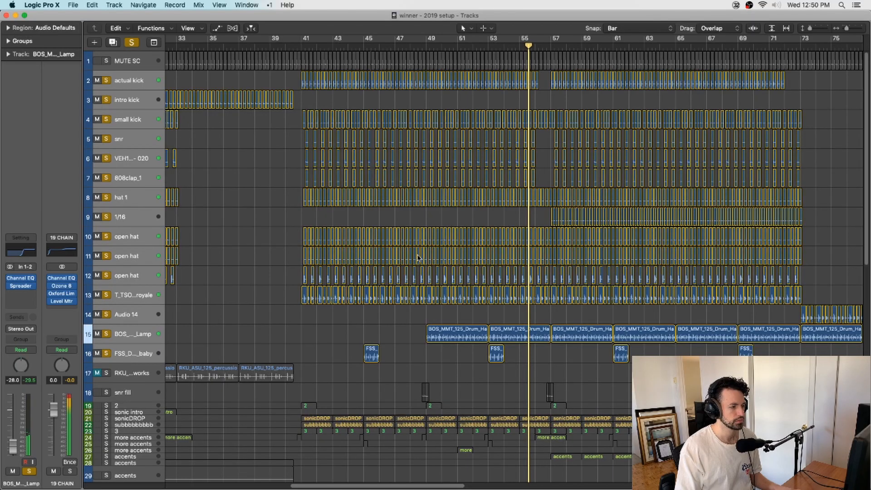
pyautogui.scroll(-1, 418, 257)
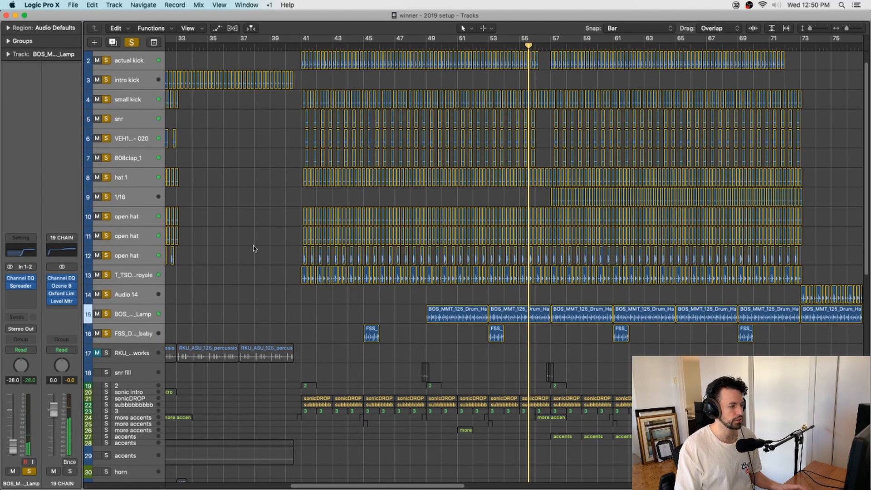
# Review the soloed drum tracks around the BOS_MMT_125_Drum_Hat_Loop_Lamp loop and replay them from bar 49.
pyautogui.scroll(1, 118, 142)
pyautogui.scroll(-11, 122, 248)
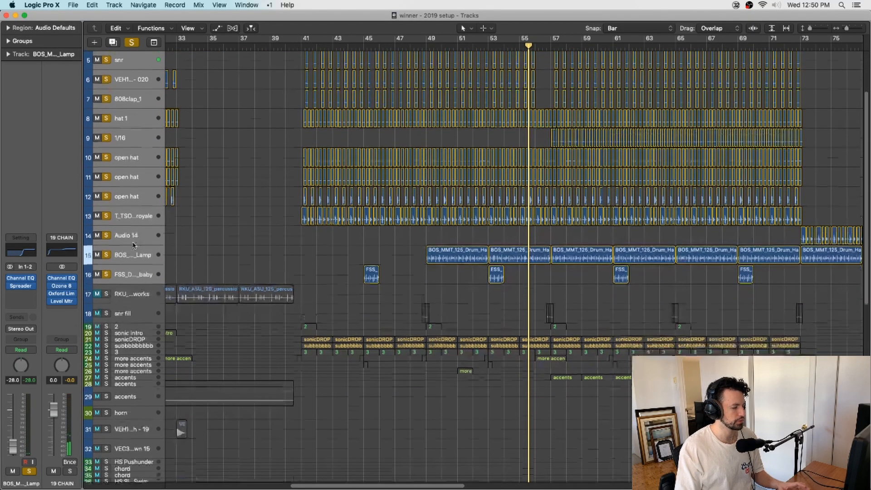
pyautogui.scroll(8, 134, 248)
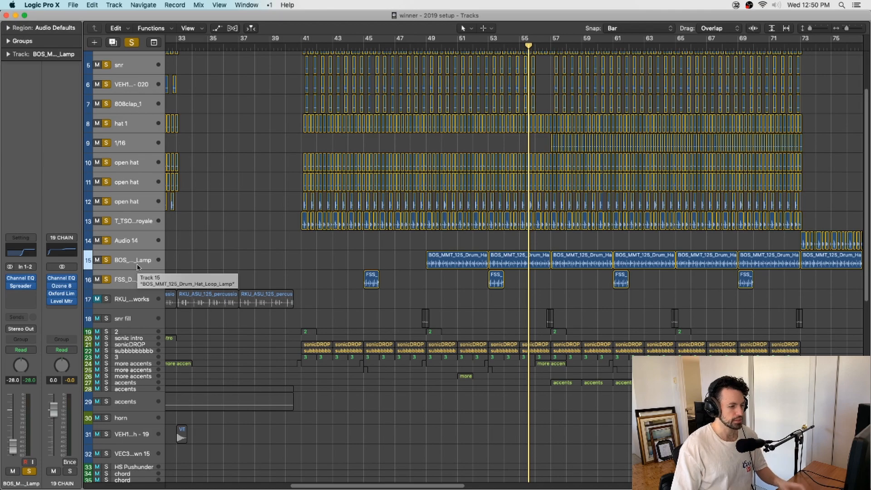
pyautogui.click(441, 47)
pyautogui.press('space')
pyautogui.click(426, 46)
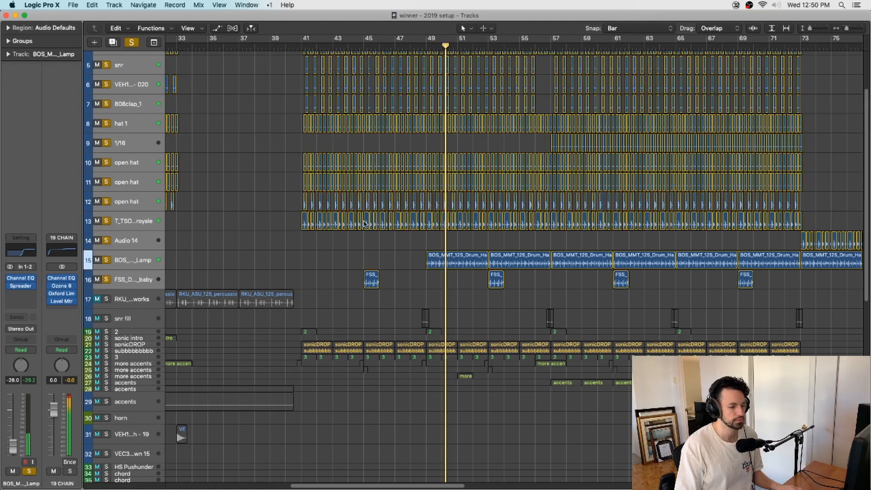
pyautogui.scroll(-2, 361, 224)
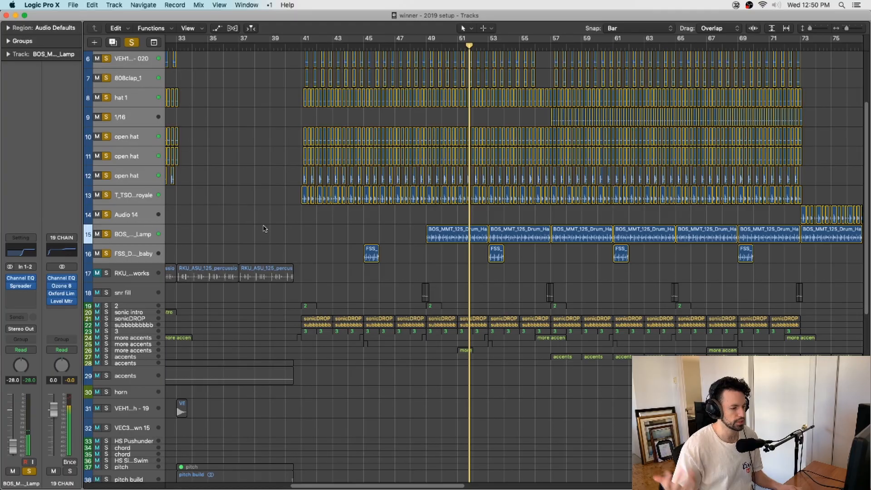
pyautogui.scroll(-3, 265, 229)
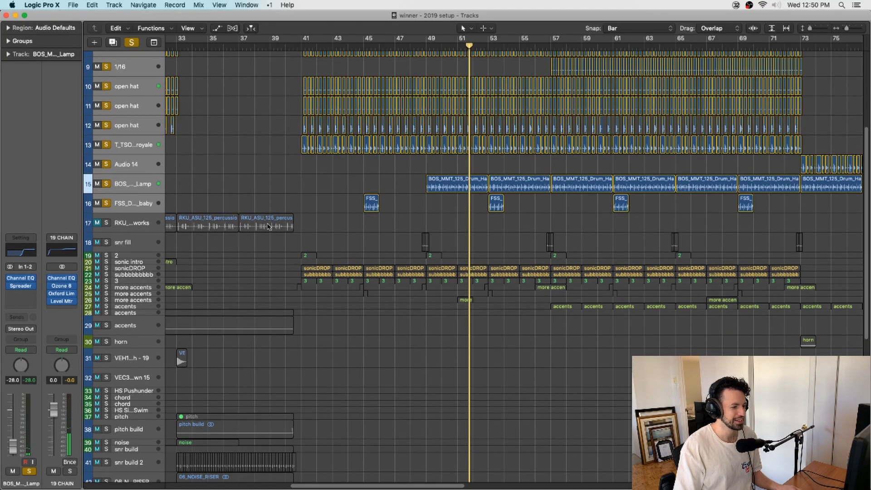
# Enlarge the compact instrument track rows, including accents, and turn off the drum solos to show the full arrangement.
pyautogui.click(119, 314)
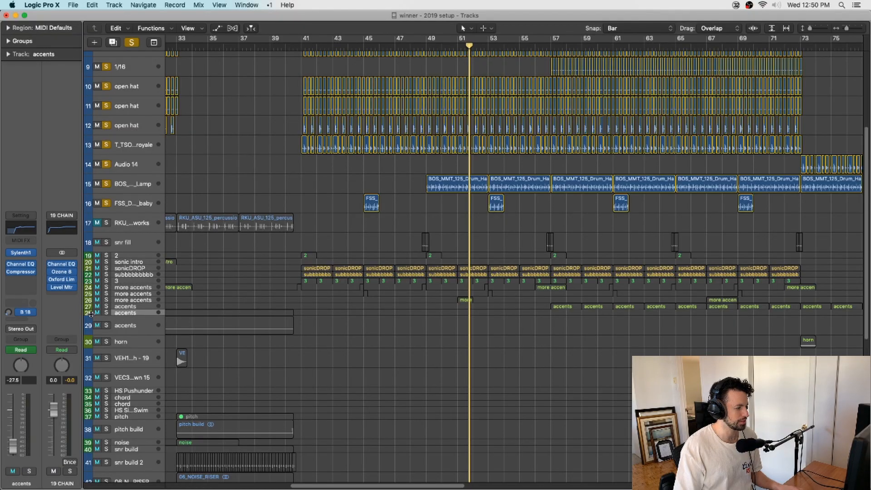
pyautogui.moveTo(91, 314); pyautogui.dragTo(90, 322)
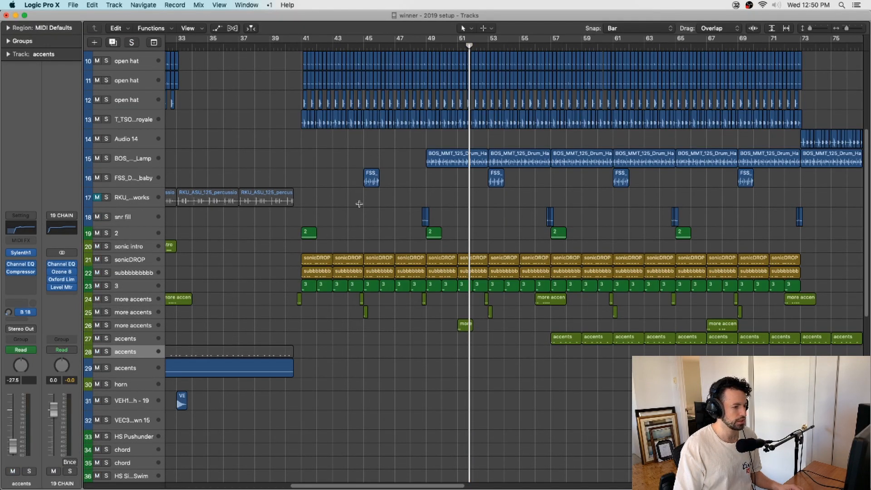
pyautogui.scroll(-16, 342, 196)
pyautogui.scroll(12, 342, 198)
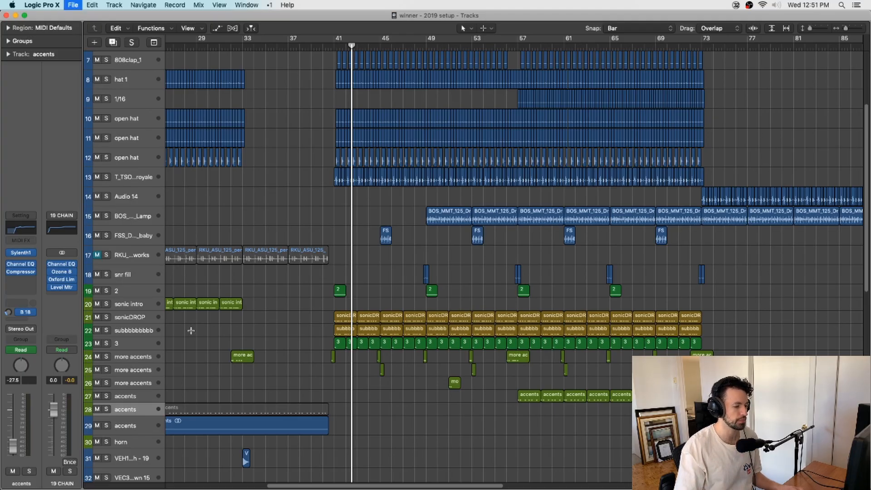
# Show track 3's channel strip and look over the bass, accent, build and vocal tracks around it.
pyautogui.hscroll(3, 191, 334)
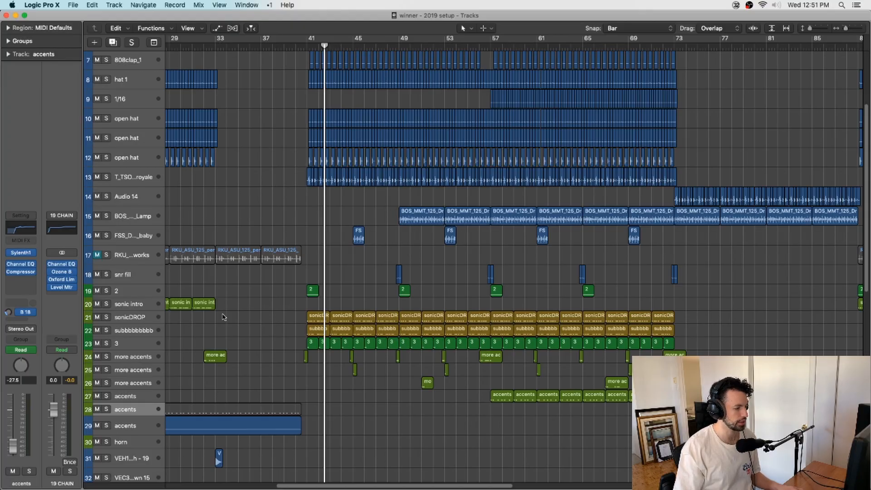
pyautogui.click(156, 347)
pyautogui.scroll(-1, 218, 341)
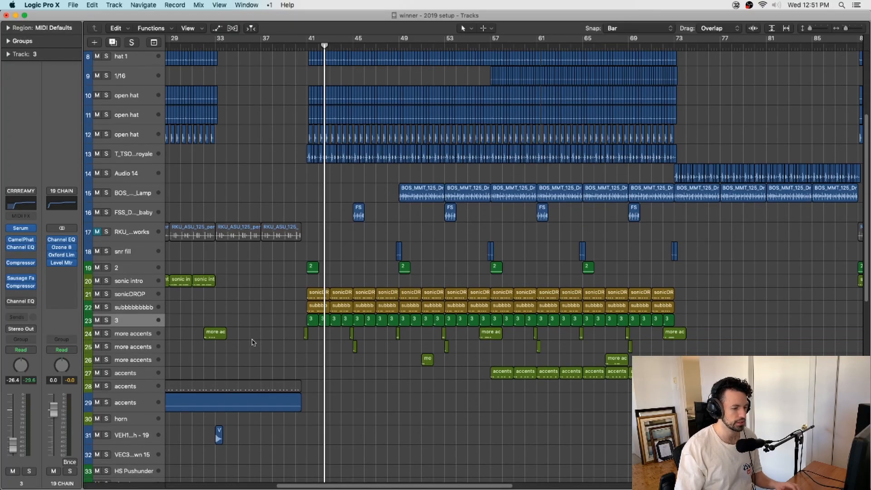
pyautogui.scroll(-15, 253, 342)
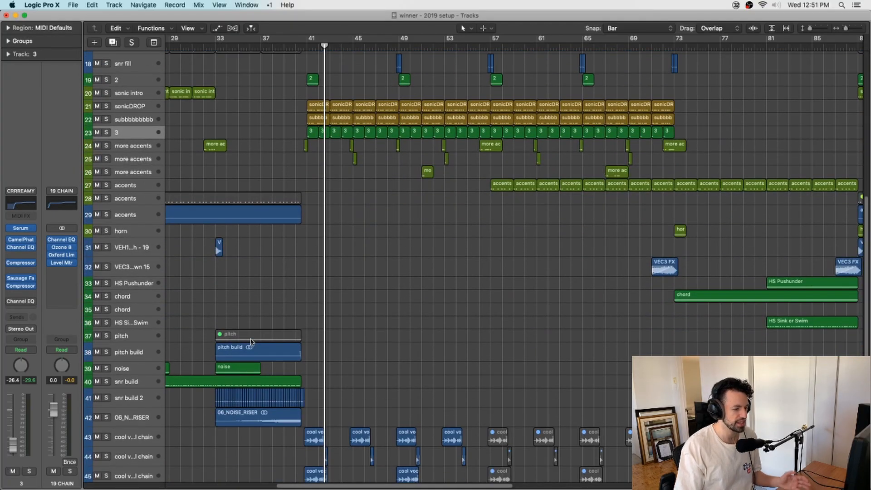
pyautogui.scroll(10, 252, 341)
pyautogui.scroll(9, 252, 341)
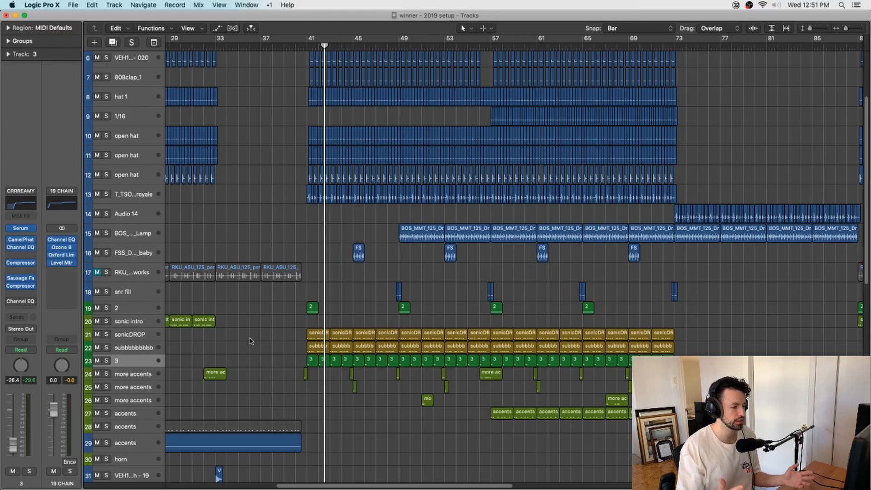
pyautogui.scroll(-3, 251, 342)
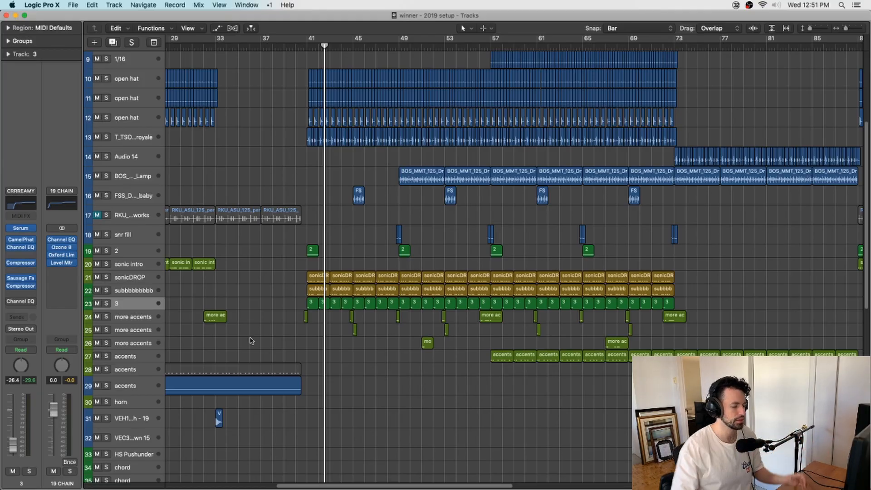
pyautogui.scroll(4, 349, 271)
pyautogui.scroll(-2, 278, 293)
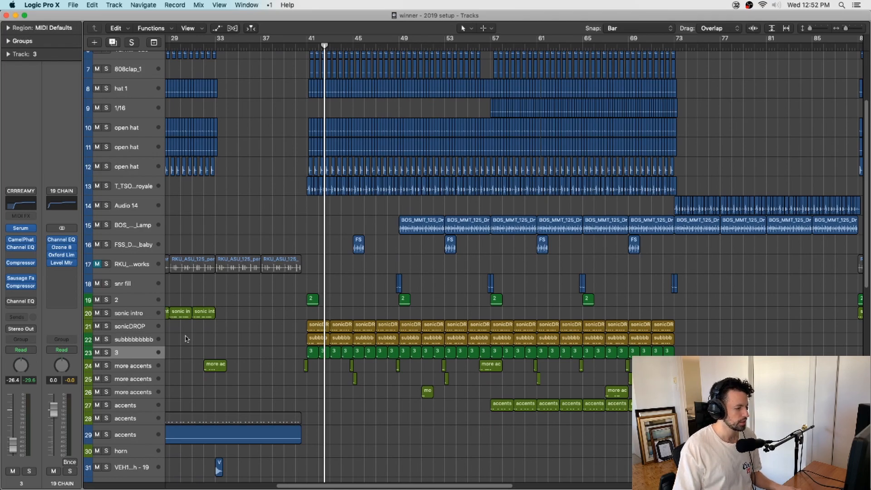
# Select the first seven sonicDROP and subbbbbbbbb regions of the drop, solo them and play them from bar 41.
pyautogui.scroll(4, 410, 258)
pyautogui.scroll(-2, 332, 366)
pyautogui.scroll(-3, 294, 368)
pyautogui.moveTo(273, 309); pyautogui.dragTo(461, 328)
pyautogui.hotkey('ctrl', 's')
pyautogui.hotkey('shift', 'space')
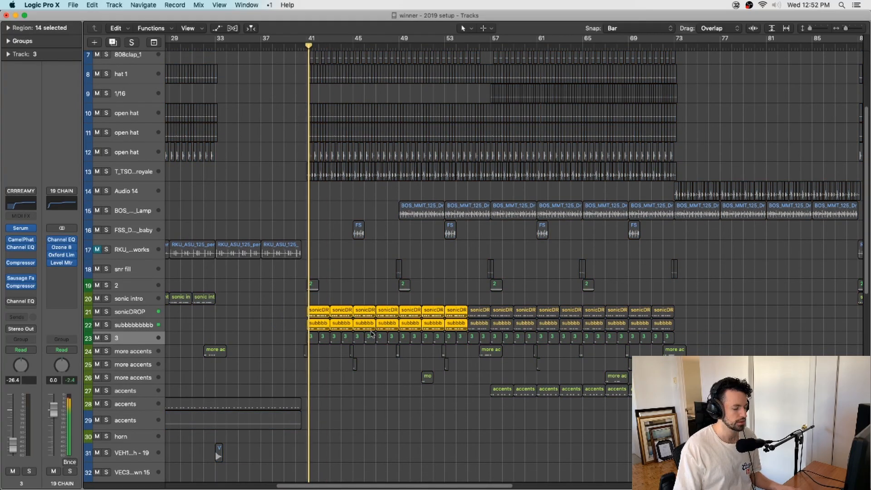
pyautogui.scroll(-2, 277, 317)
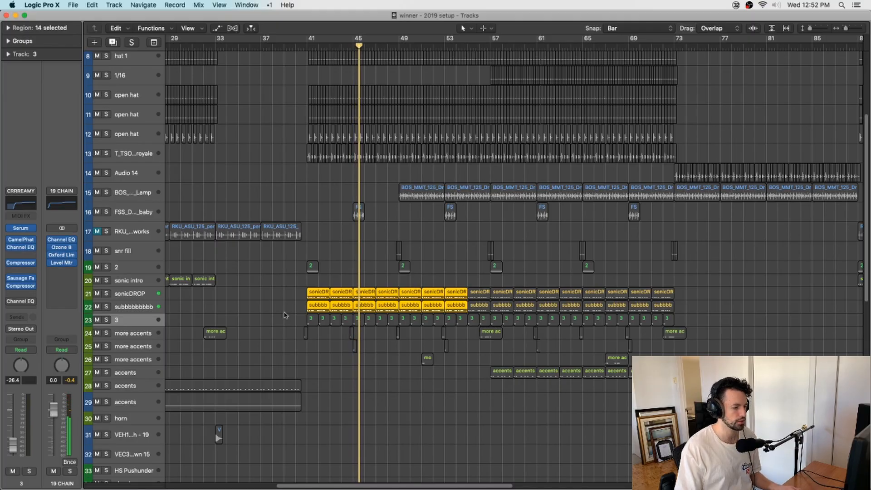
# Audition the soloed bass regions with track 3's regions added, and play track 3's regions alone from bar 41.
pyautogui.press('space')
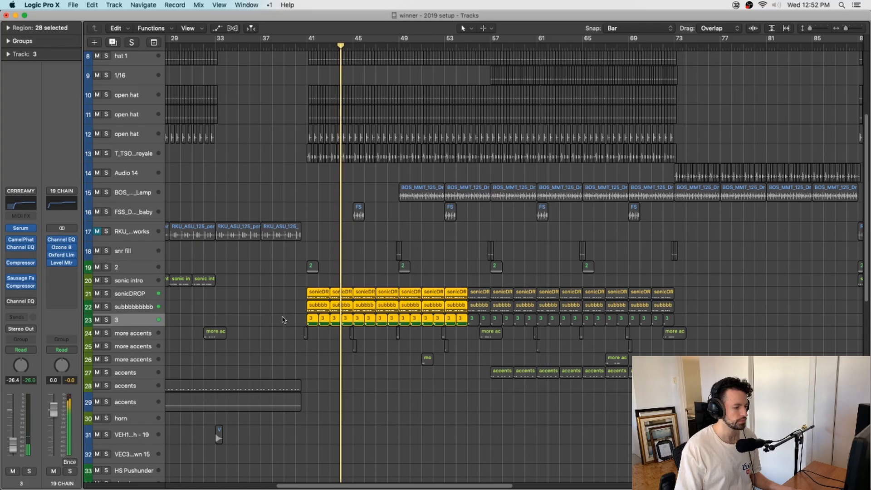
pyautogui.moveTo(288, 321); pyautogui.dragTo(374, 323)
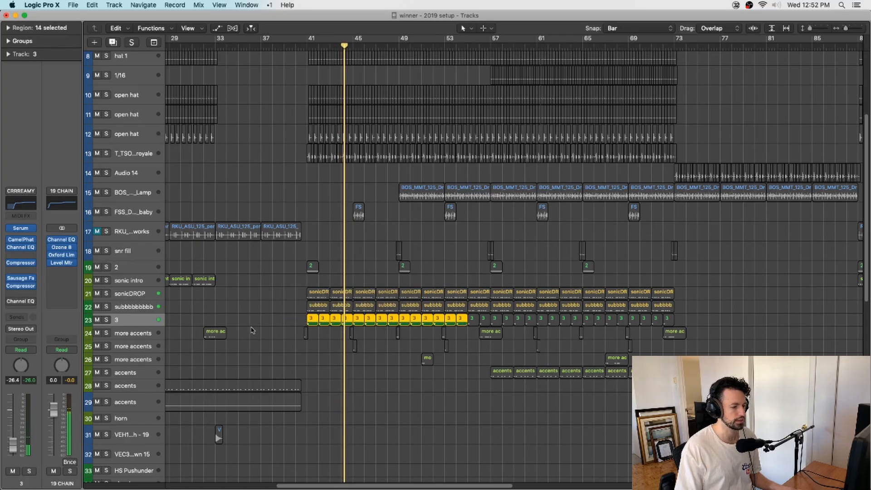
pyautogui.press('space')
pyautogui.press('space')
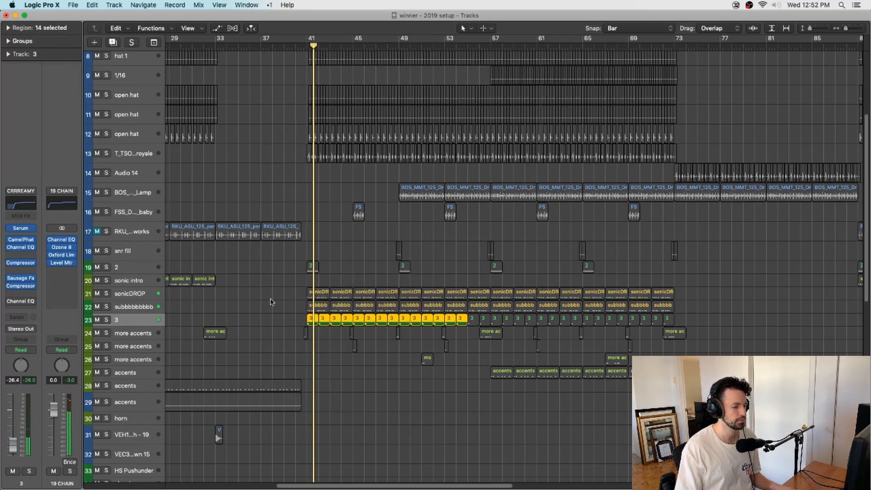
pyautogui.scroll(-3, 271, 301)
pyautogui.press('space')
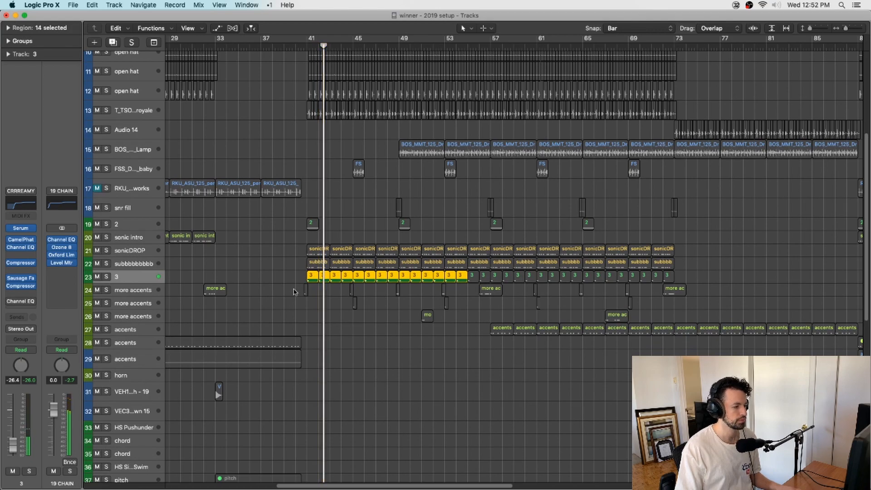
# Select the first four short more accents regions of the drop on track 24, solo them and play them.
pyautogui.moveTo(275, 291); pyautogui.dragTo(470, 294)
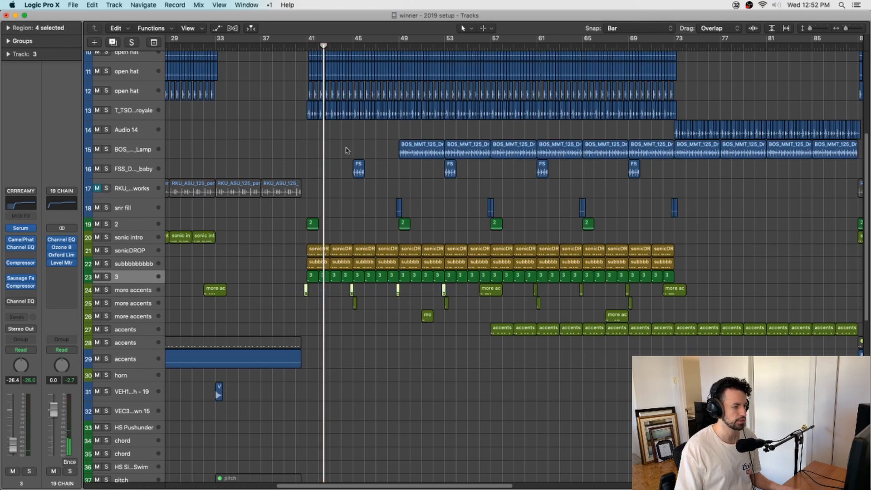
pyautogui.press('space')
pyautogui.hotkey('ctrl', 's')
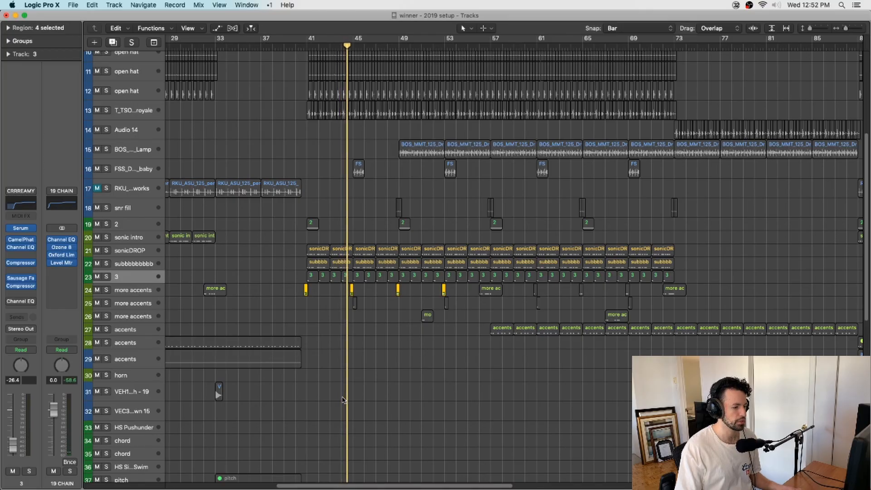
# Add the sonicDROP, subbbbbbbbb, track 3 and track 25 more accents regions to the solo, play them together and end the solo.
pyautogui.moveTo(274, 284); pyautogui.dragTo(458, 257)
pyautogui.hotkey('ctrl', 's')
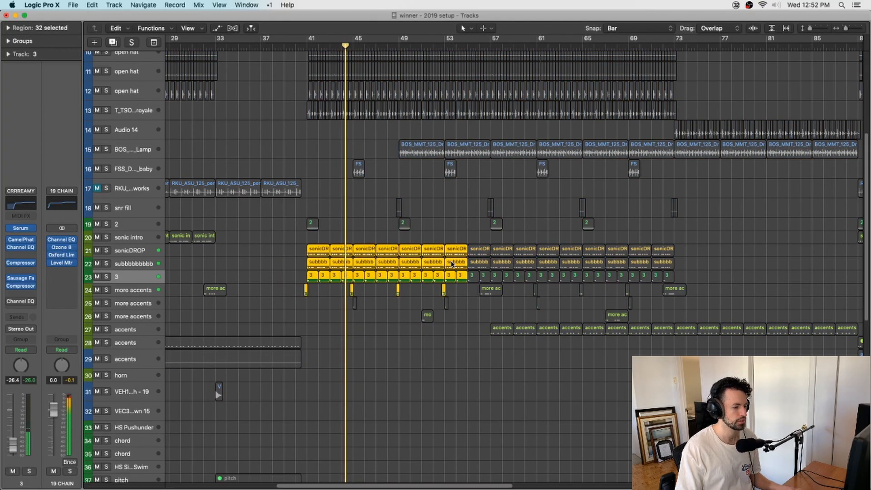
pyautogui.scroll(-2, 359, 301)
pyautogui.moveTo(327, 280); pyautogui.dragTo(469, 281)
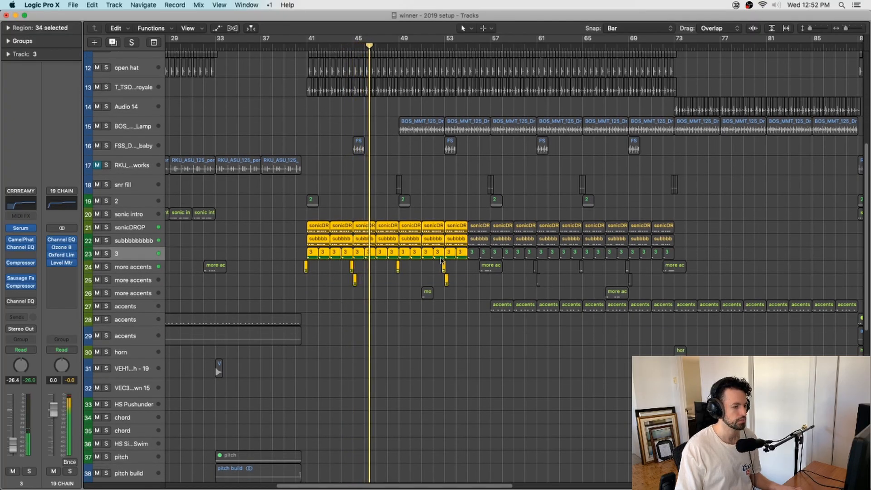
pyautogui.scroll(-3, 418, 272)
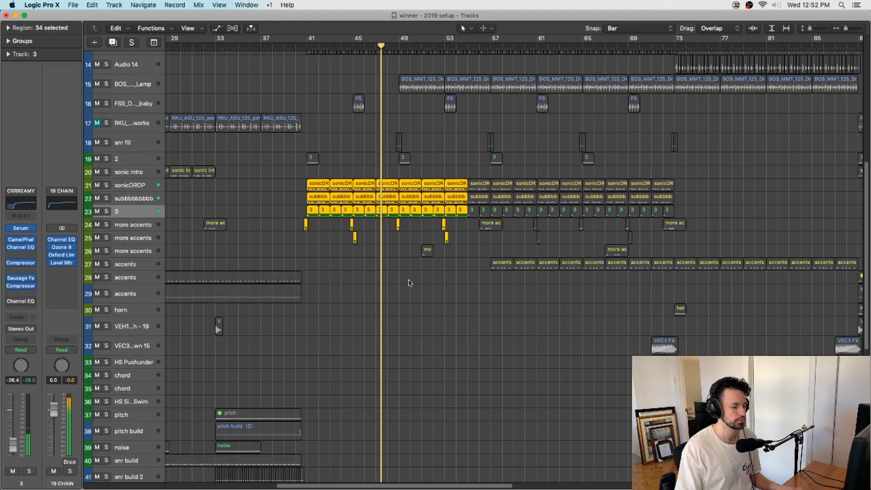
pyautogui.scroll(-12, 410, 284)
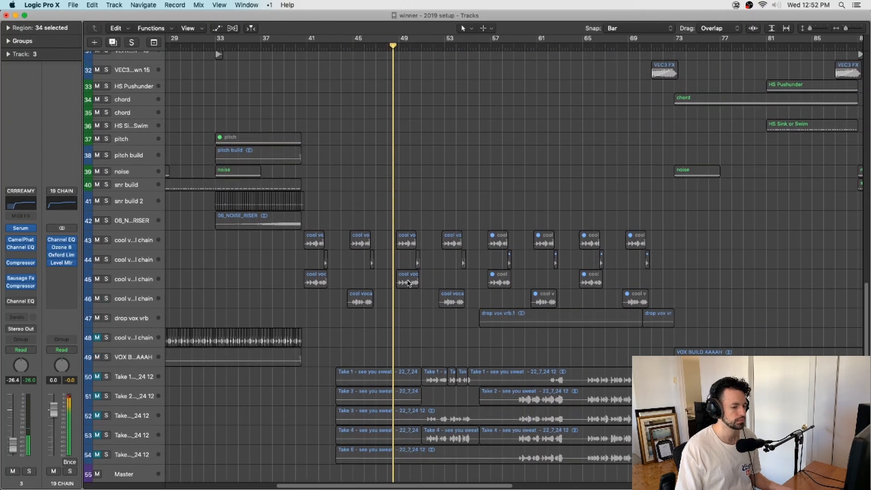
pyautogui.scroll(12, 409, 283)
pyautogui.press('super+Left')
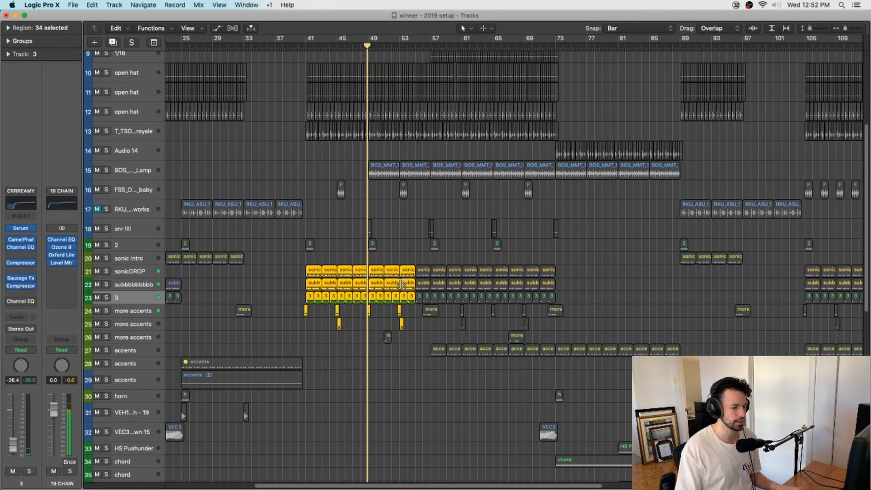
pyautogui.scroll(-2, 402, 283)
pyautogui.hscroll(2, 402, 283)
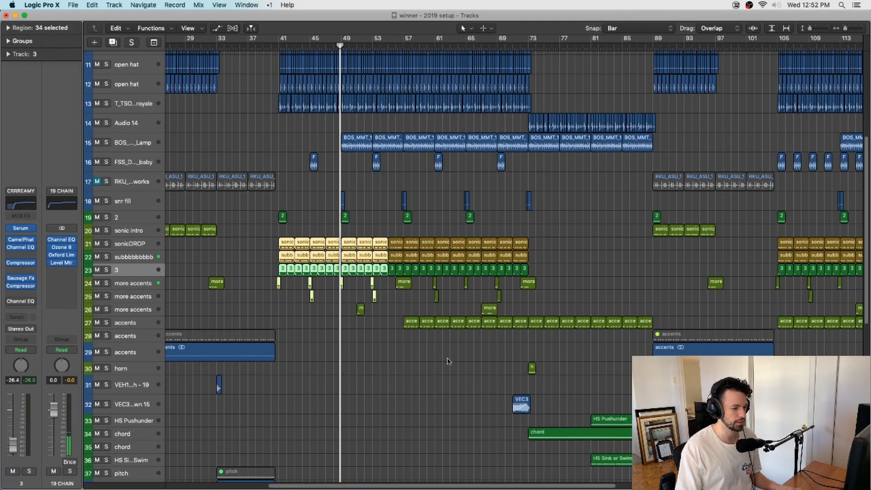
# Select the first seven accents regions of the drop on track 27, solo them, play from bar 57 and show the track's channel strip.
pyautogui.moveTo(390, 331); pyautogui.dragTo(537, 330)
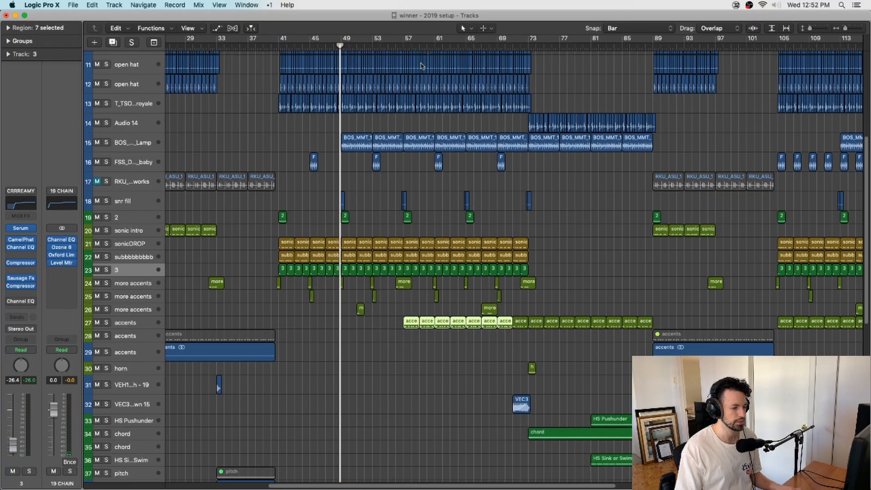
pyautogui.click(404, 45)
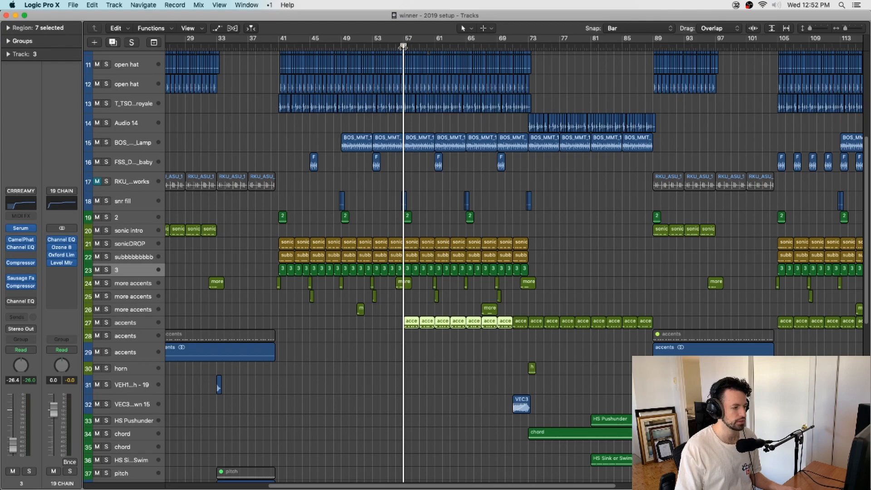
pyautogui.hotkey('ctrl', 's')
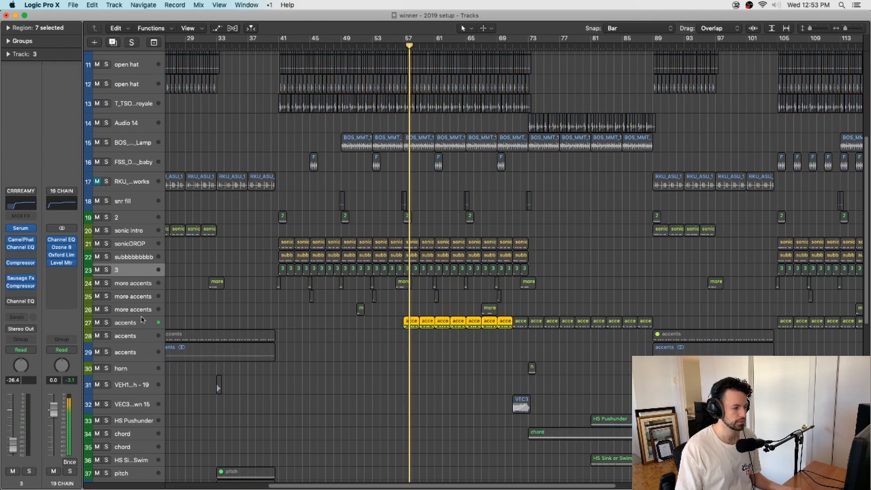
pyautogui.click(143, 317)
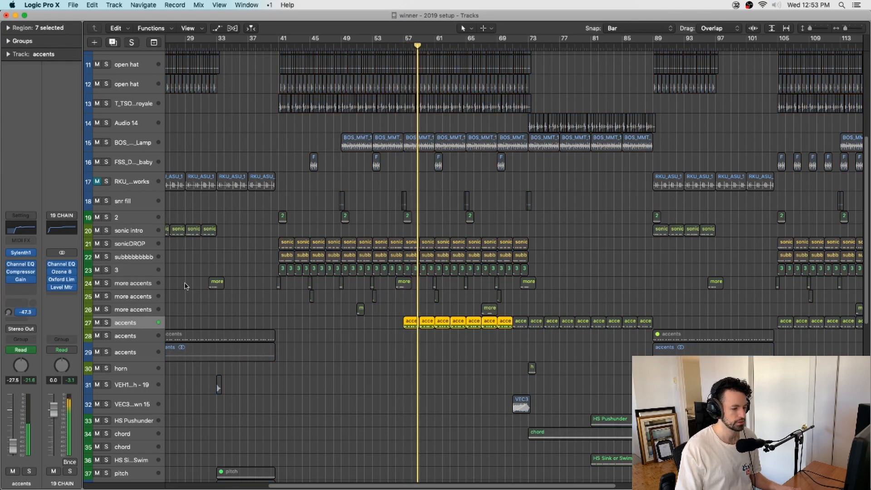
pyautogui.scroll(2, 184, 286)
pyautogui.hscroll(2, 190, 285)
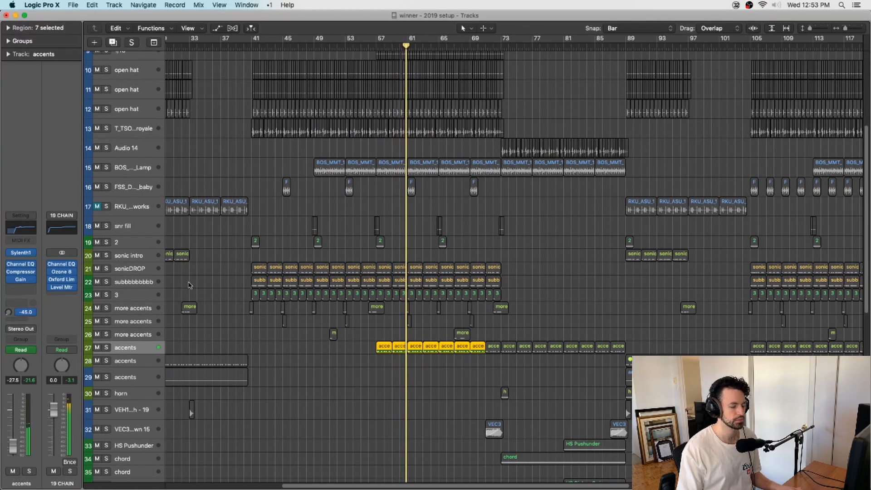
pyautogui.scroll(2, 221, 265)
pyautogui.hscroll(4, 220, 264)
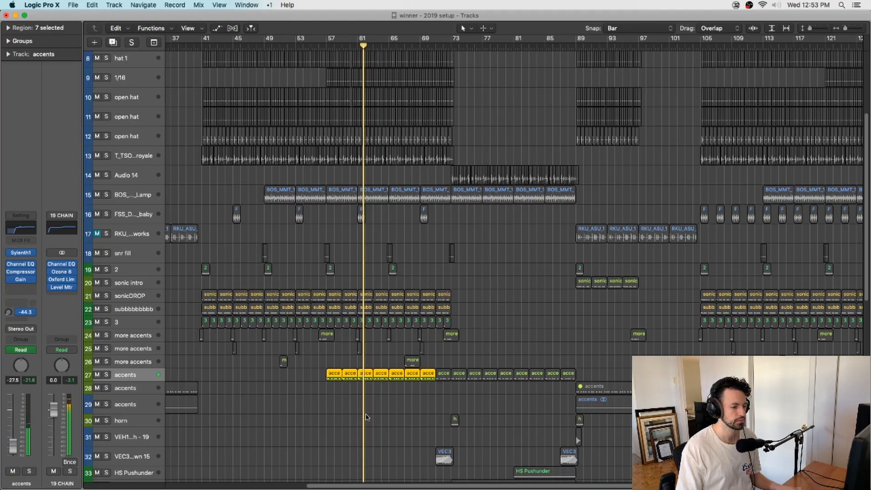
# Select the regions of all drop layers from about bar 55 to 73, solo them and play from bar 57.
pyautogui.hotkey('ctrl', 's')
pyautogui.moveTo(451, 391); pyautogui.dragTo(315, 40)
pyautogui.scroll(-5, 475, 250)
pyautogui.hotkey('ctrl', 's')
pyautogui.press('space')
pyautogui.scroll(-3, 320, 364)
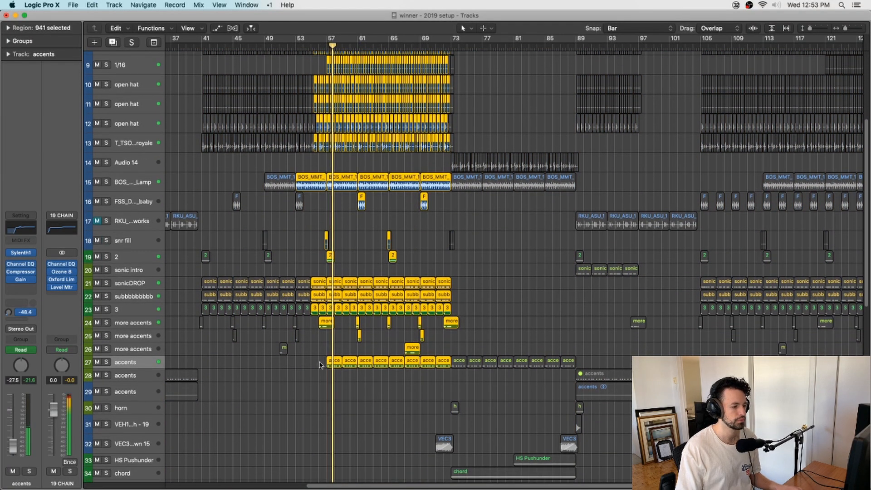
pyautogui.hscroll(-2, 320, 364)
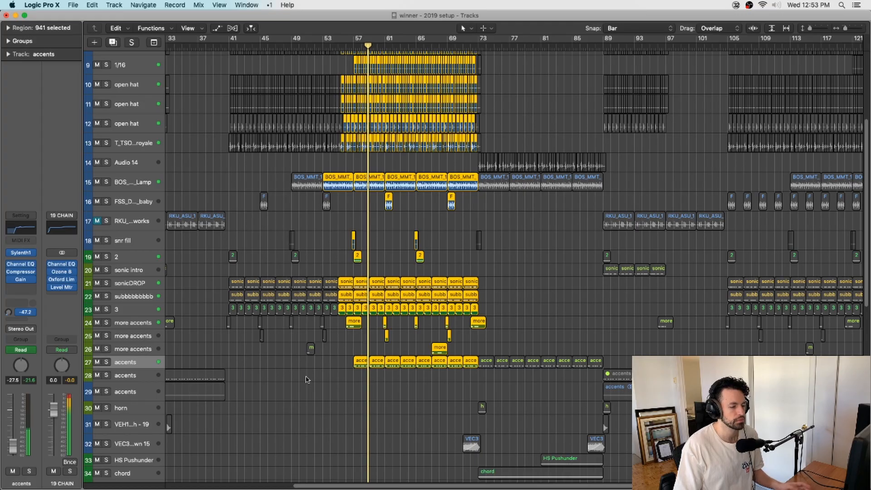
pyautogui.press('super+Right')
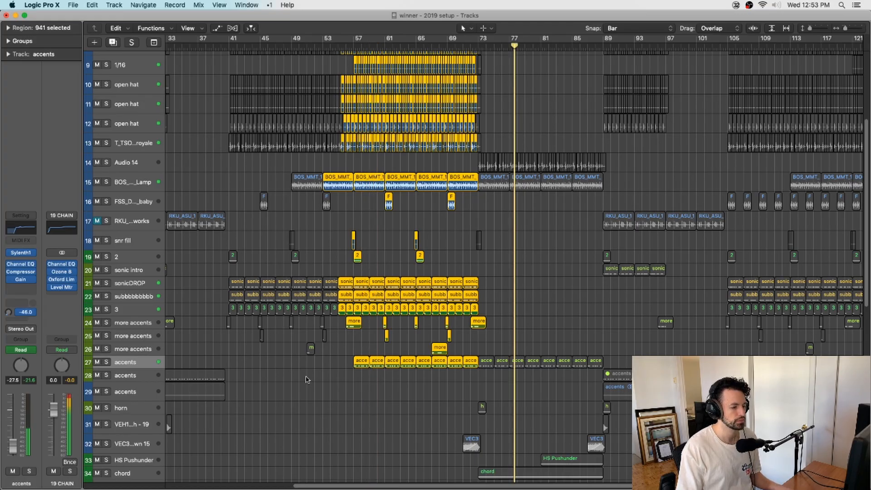
# Look over the soloed drop layers from the kicks to the accents, play them from bar 69 and end the solo.
pyautogui.hscroll(5, 343, 370)
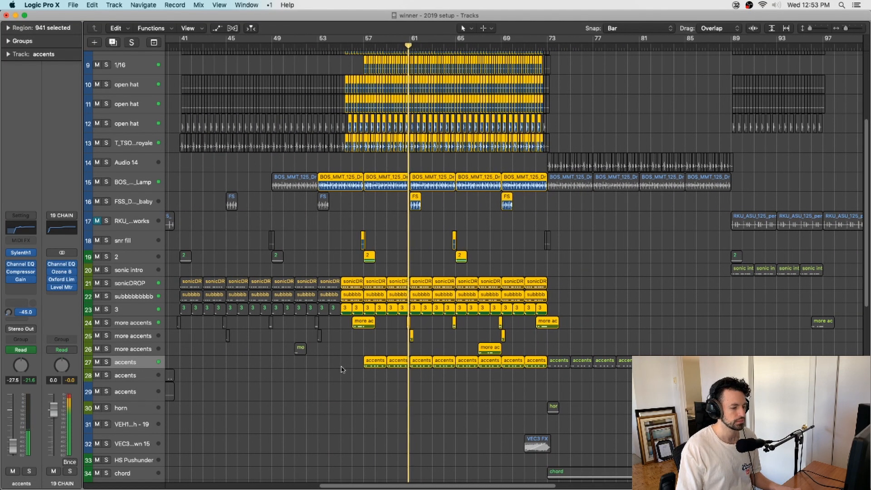
pyautogui.hscroll(3, 336, 365)
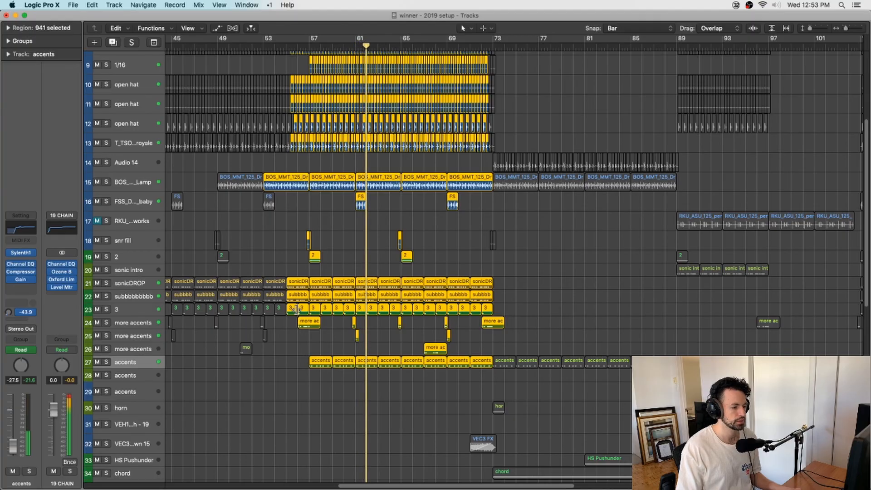
pyautogui.scroll(6, 383, 183)
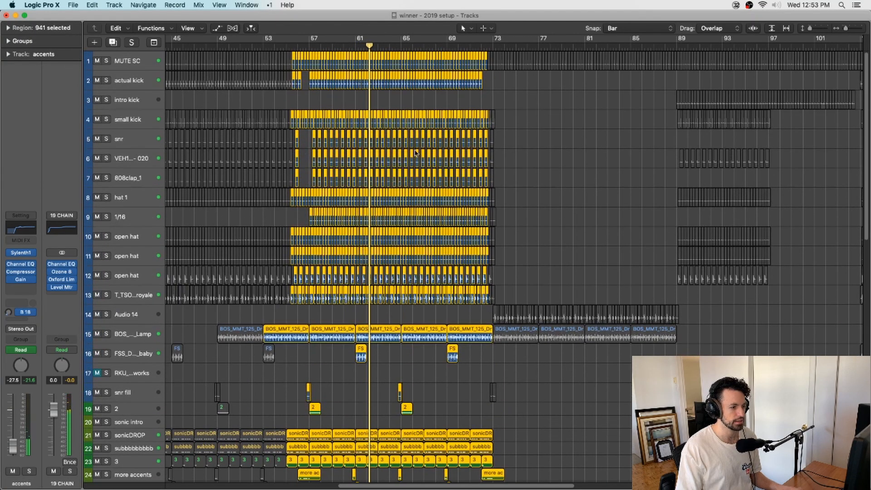
pyautogui.scroll(-4, 383, 184)
pyautogui.scroll(-6, 381, 240)
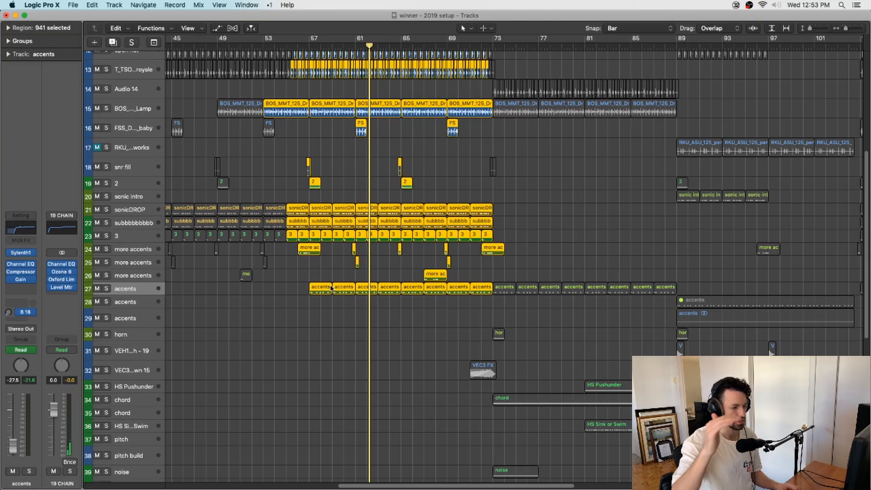
pyautogui.click(444, 46)
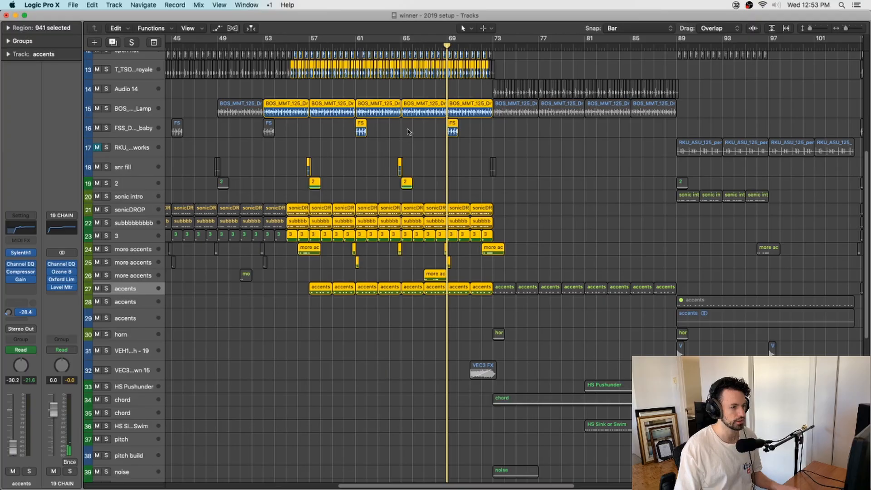
pyautogui.press('space')
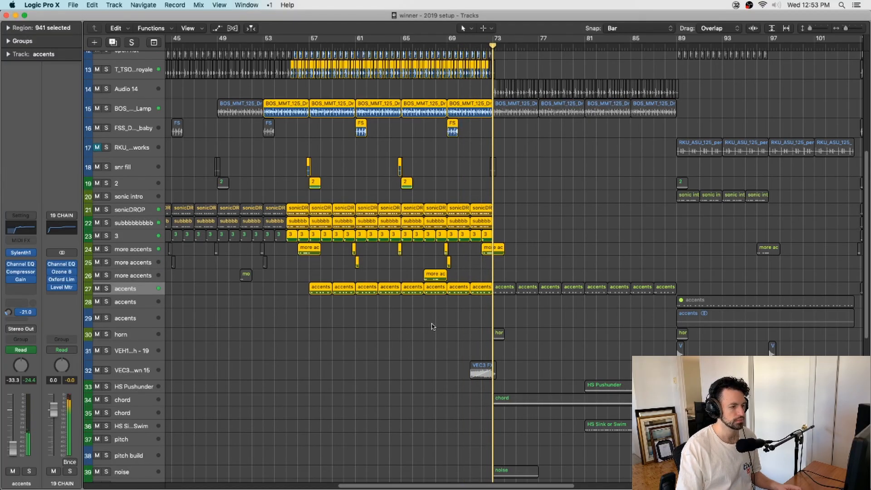
pyautogui.click(397, 326)
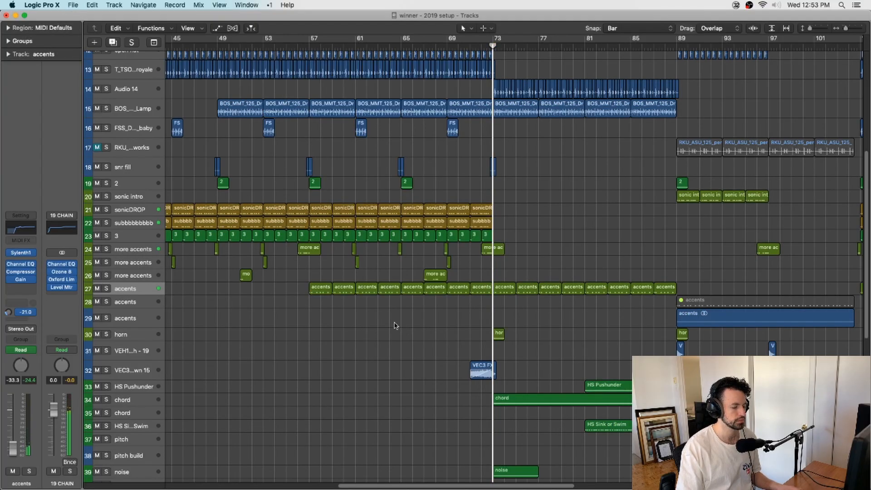
# Play the full drop from about bar 62 and bring the cool vocal tracks 43 to 46 into view.
pyautogui.click(367, 44)
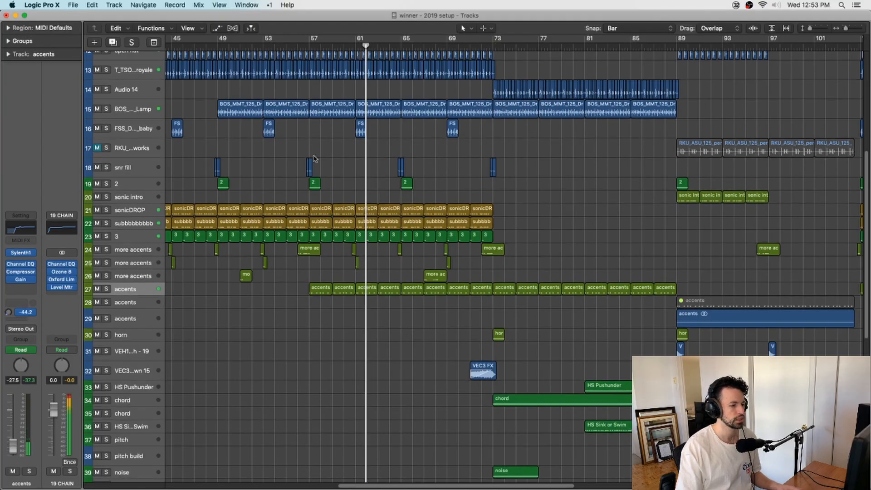
pyautogui.scroll(10, 315, 160)
pyautogui.scroll(-14, 316, 162)
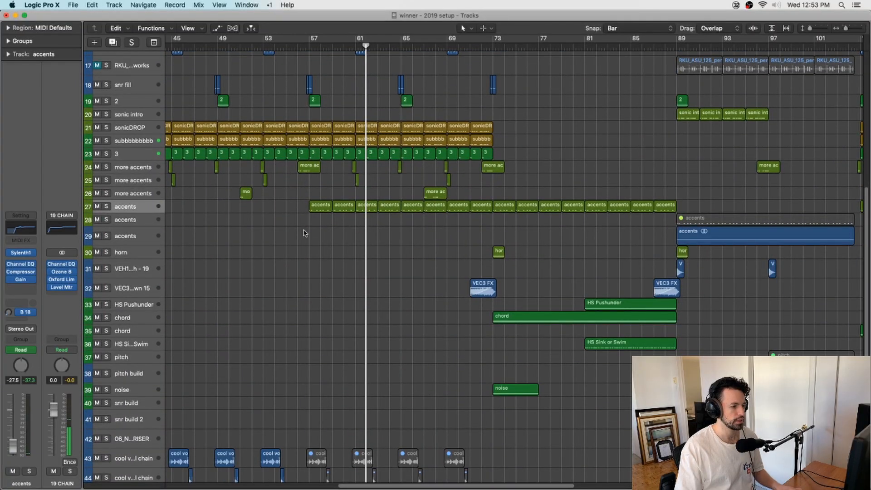
pyautogui.scroll(-10, 304, 232)
pyautogui.hscroll(-6, 305, 225)
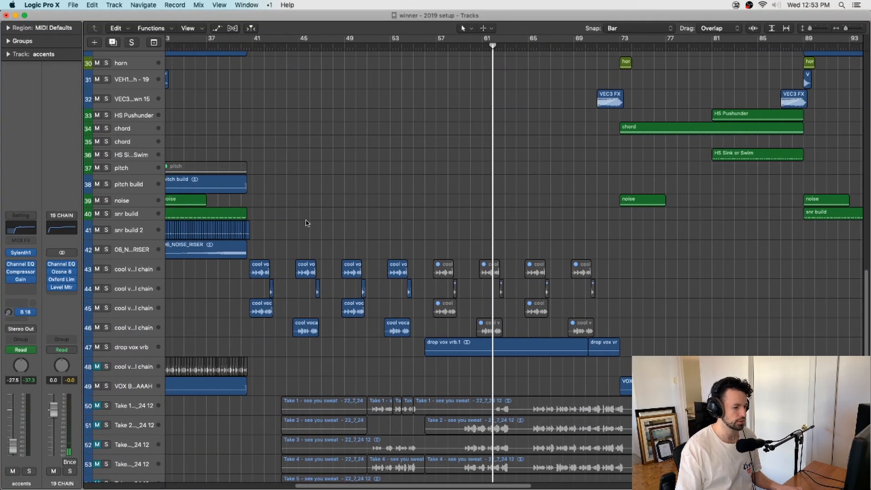
pyautogui.scroll(-3, 307, 223)
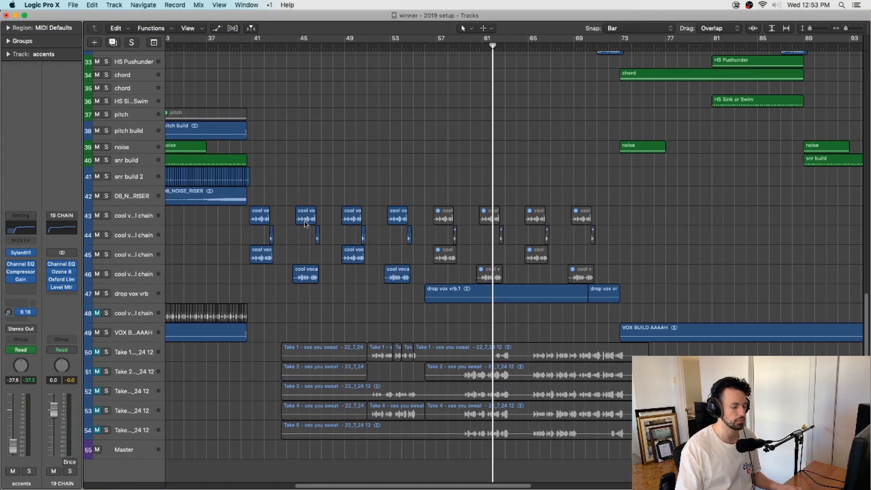
# Select the drop's twelve unmuted cool vocal regions on tracks 43 to 46, solo them and play from bar 41.
pyautogui.click(251, 47)
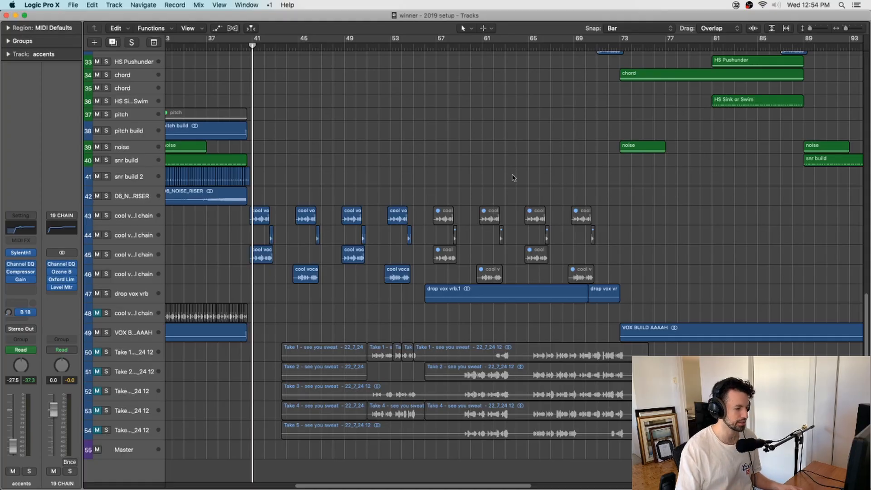
pyautogui.scroll(3, 513, 177)
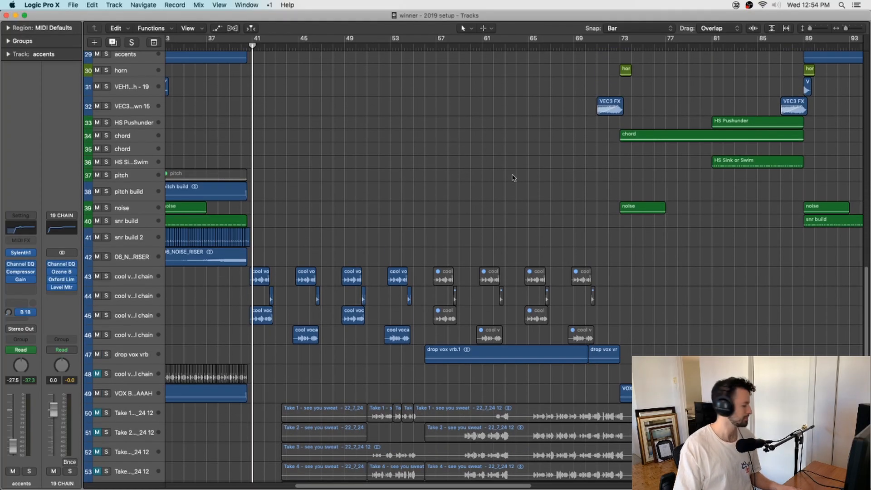
pyautogui.scroll(1, 514, 178)
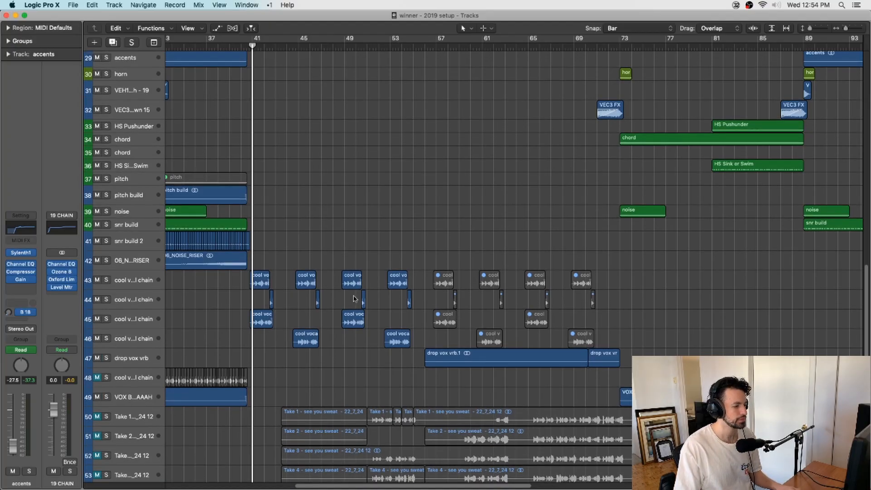
pyautogui.moveTo(232, 285); pyautogui.dragTo(408, 368)
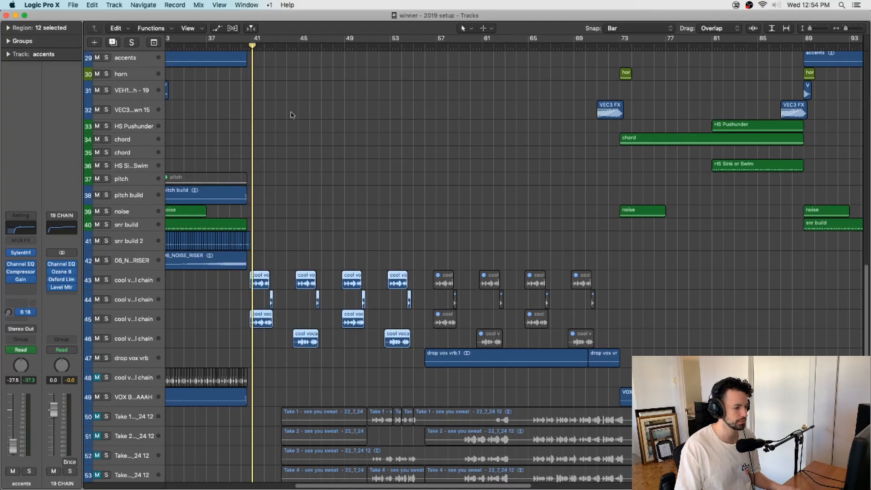
pyautogui.hotkey('ctrl', 's')
pyautogui.press('space')
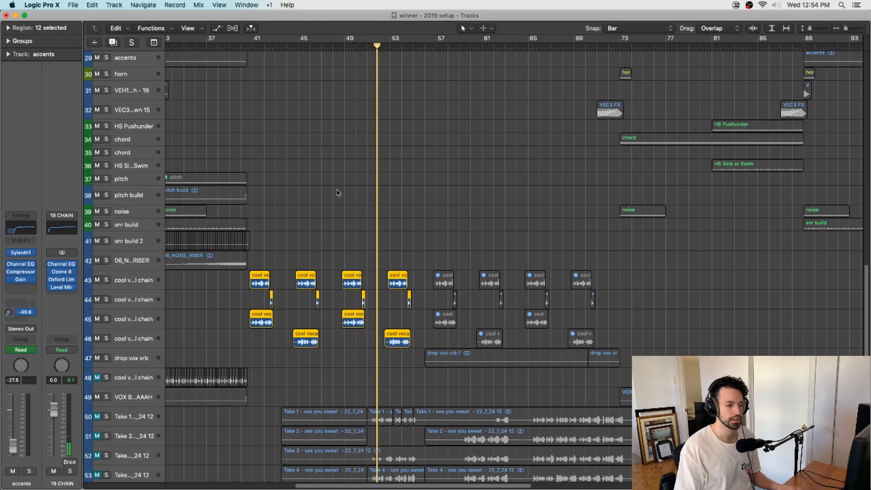
# Solo the drop's regions from about bar 49 to 73, including drop vox vrb but not the cool vocals, and play from about bar 57.
pyautogui.scroll(5, 338, 193)
pyautogui.scroll(-5, 403, 282)
pyautogui.click(403, 282)
pyautogui.hotkey('ctrl', 's')
pyautogui.click(499, 381)
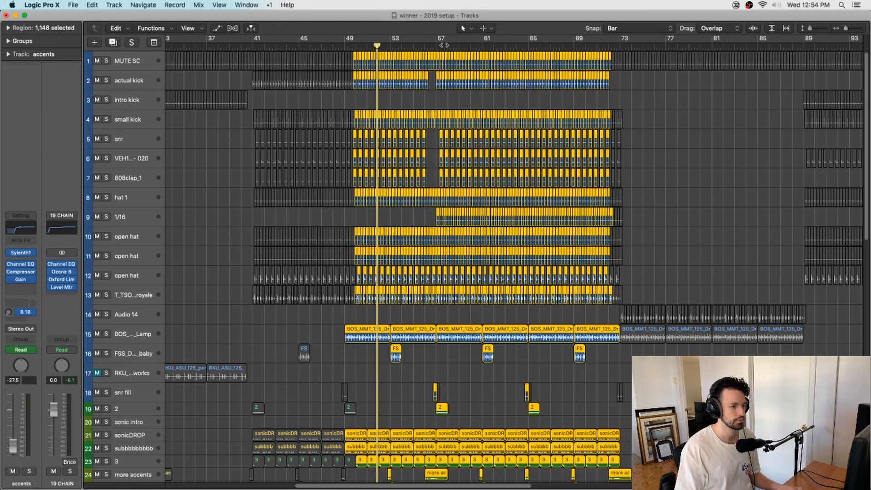
pyautogui.click(448, 46)
pyautogui.press('space')
pyautogui.scroll(-8, 424, 94)
pyautogui.scroll(-10, 311, 253)
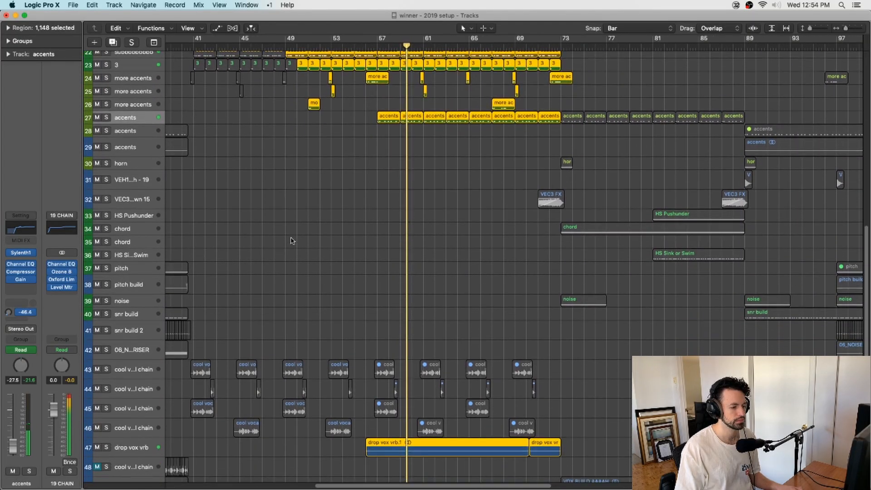
pyautogui.scroll(-4, 291, 241)
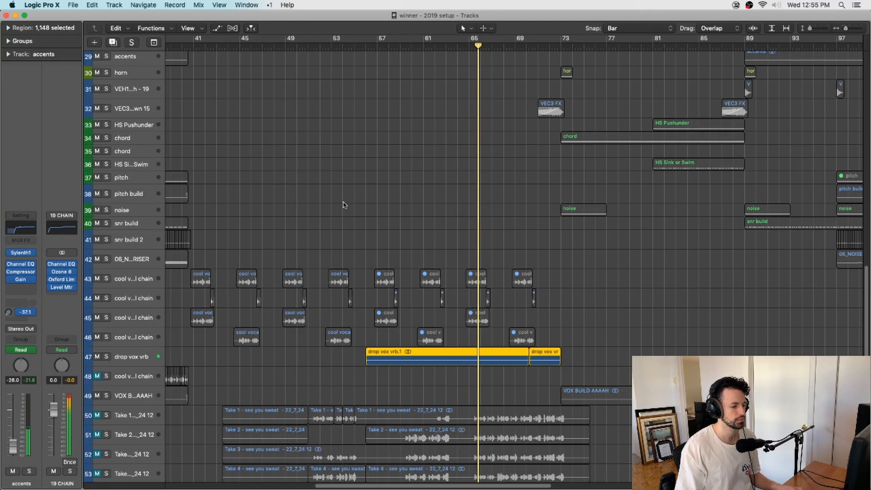
# End the solo, clear the region selection and look over the muted vocal takes on tracks 50 to 54.
pyautogui.click(408, 217)
pyautogui.scroll(10, 408, 218)
pyautogui.scroll(-12, 409, 217)
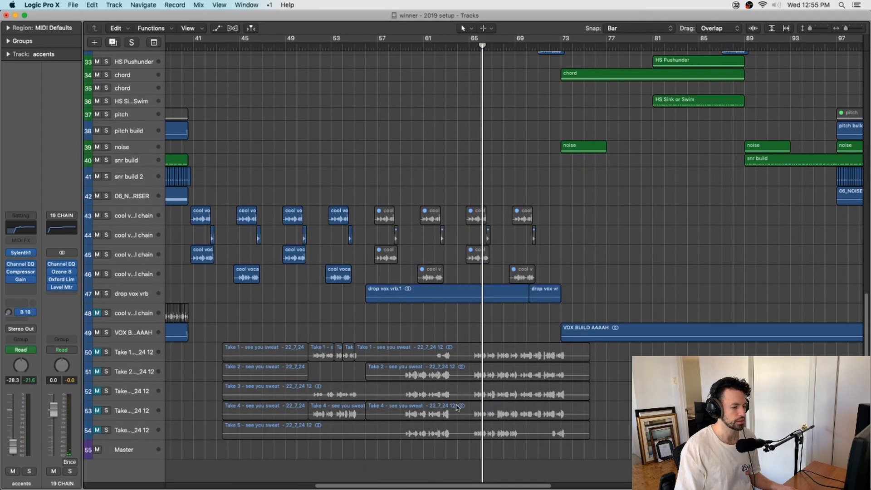
pyautogui.hscroll(5, 472, 386)
pyautogui.scroll(10, 473, 386)
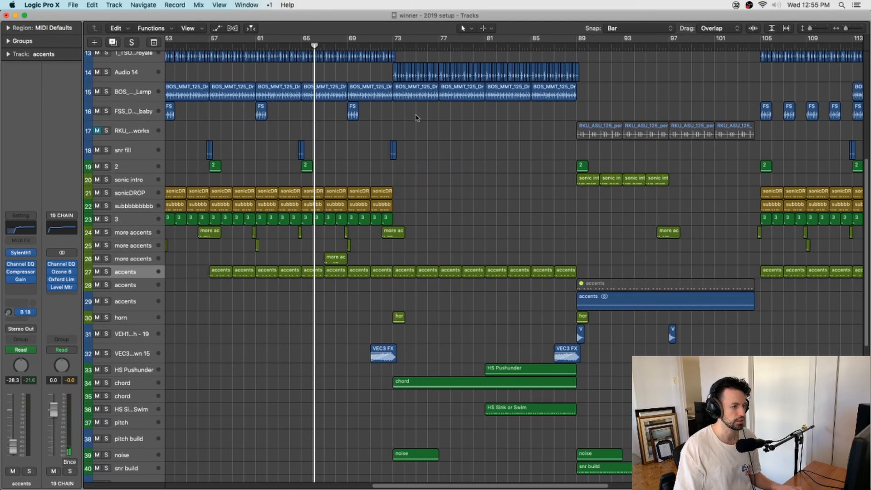
# Play the break from bar 73 and look over its horn, chord, HS Pushunder, HS Sink or Swim and noise layers.
pyautogui.click(389, 48)
pyautogui.scroll(3, 366, 156)
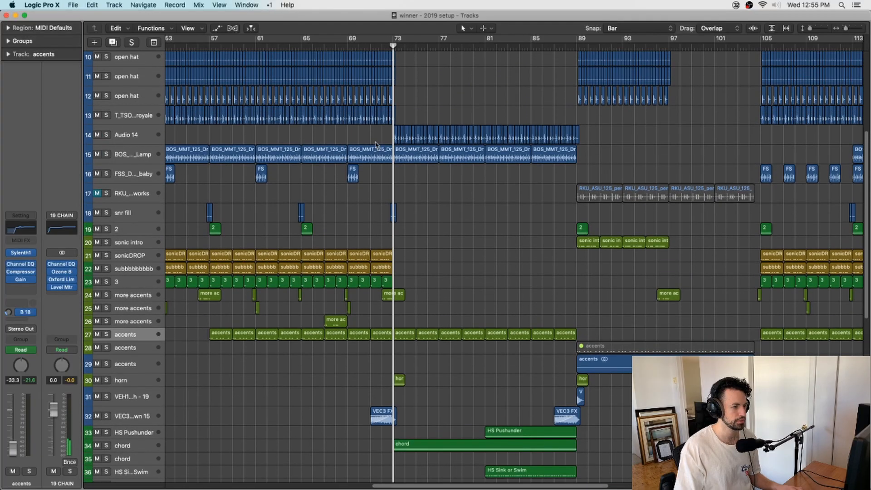
pyautogui.hscroll(5, 364, 159)
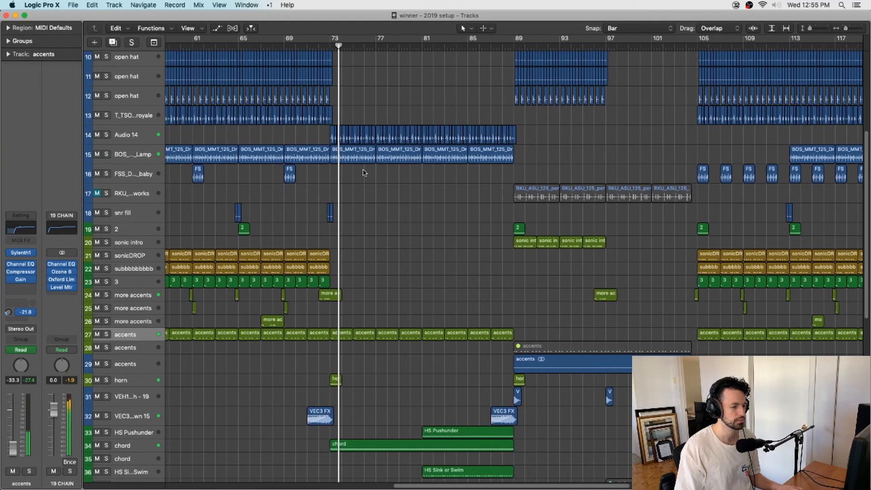
pyautogui.scroll(-5, 363, 173)
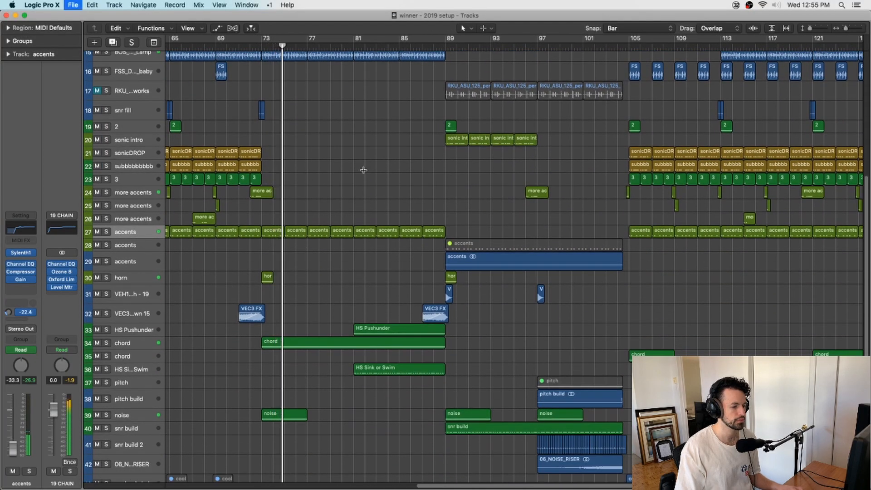
pyautogui.hscroll(-2, 364, 173)
pyautogui.scroll(-2, 364, 174)
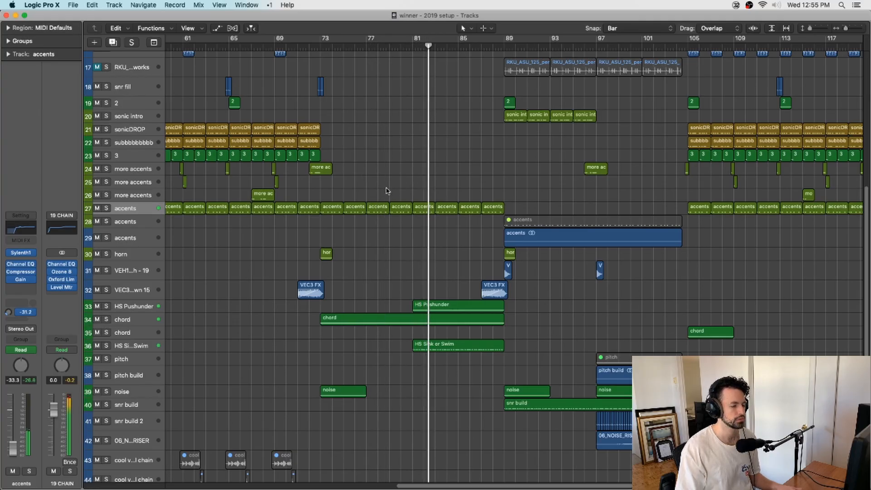
pyautogui.hscroll(5, 388, 192)
pyautogui.hscroll(2, 386, 191)
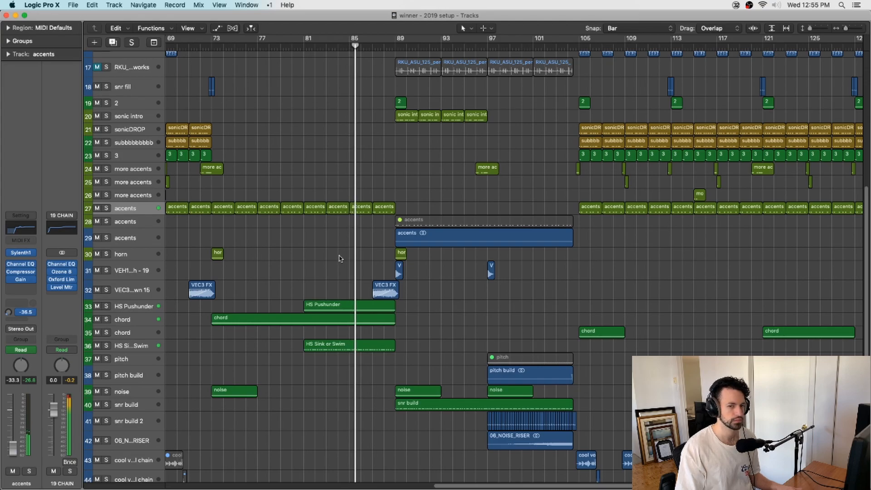
# Play the end of the drop into the break from about bar 68, and again from about bar 72.
pyautogui.hscroll(-5, 297, 272)
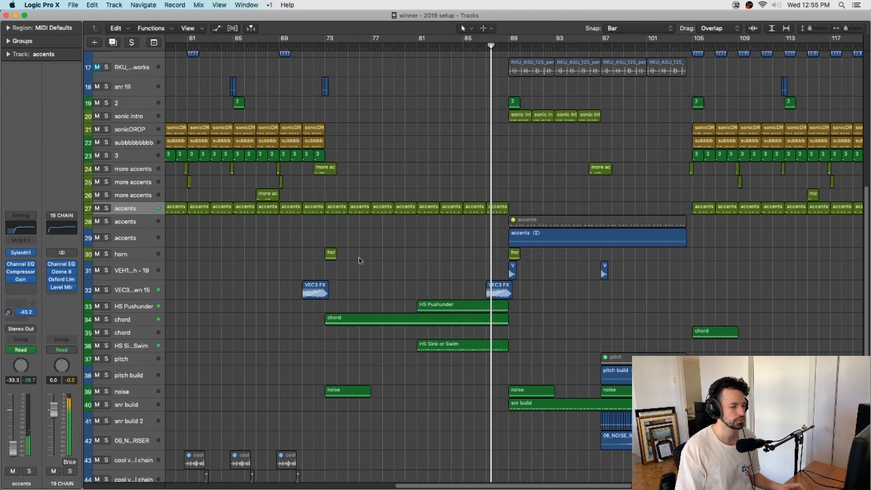
pyautogui.click(316, 48)
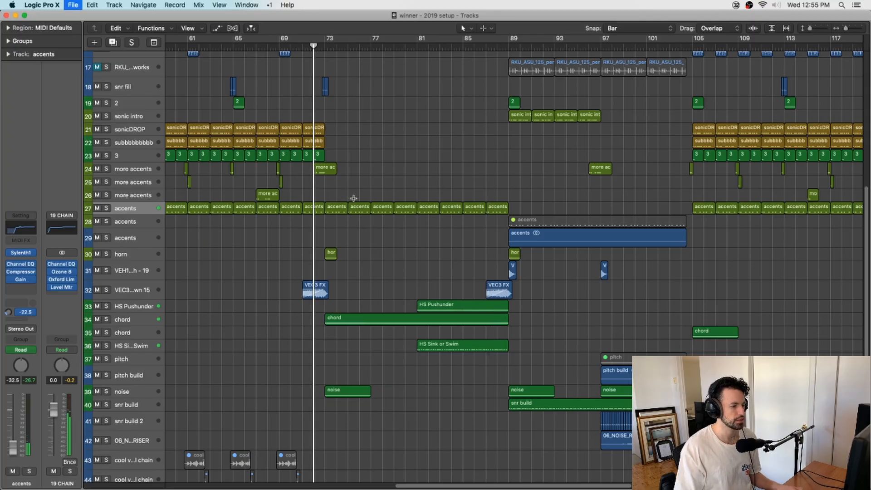
pyautogui.scroll(2, 354, 198)
pyautogui.click(267, 46)
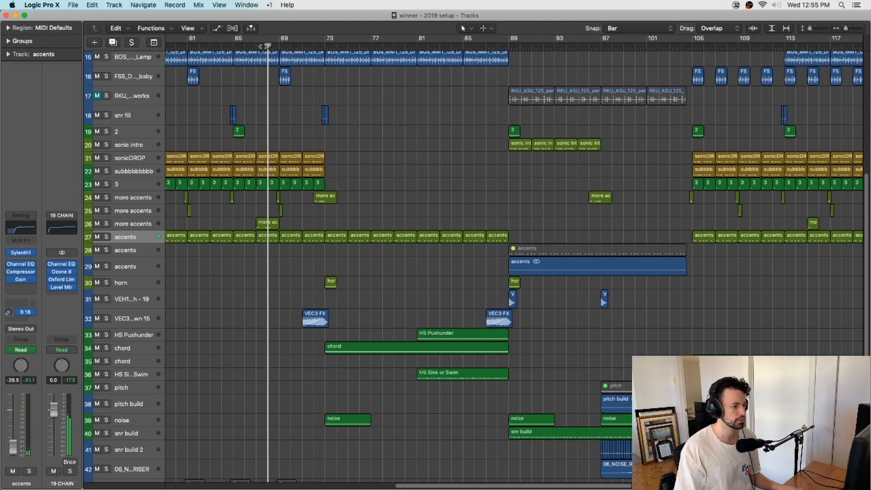
pyautogui.click(315, 46)
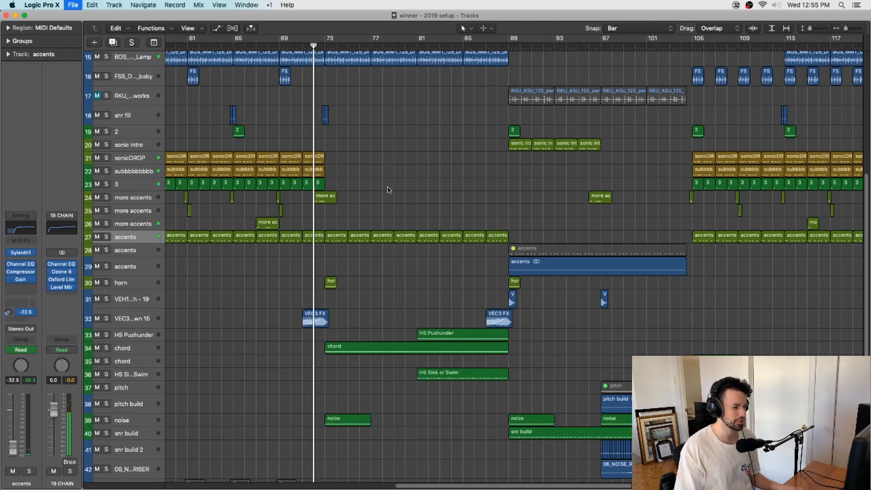
# Solo the eight accents regions on track 27 from bar 73 to 89, audition them, then end the solo and clear the selection.
pyautogui.moveTo(505, 241); pyautogui.dragTo(506, 241)
pyautogui.hotkey('ctrl', 's')
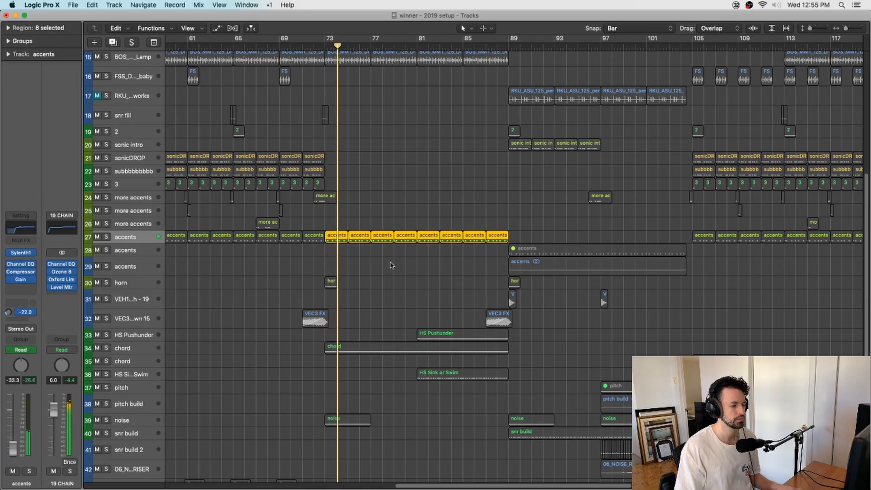
pyautogui.click(394, 46)
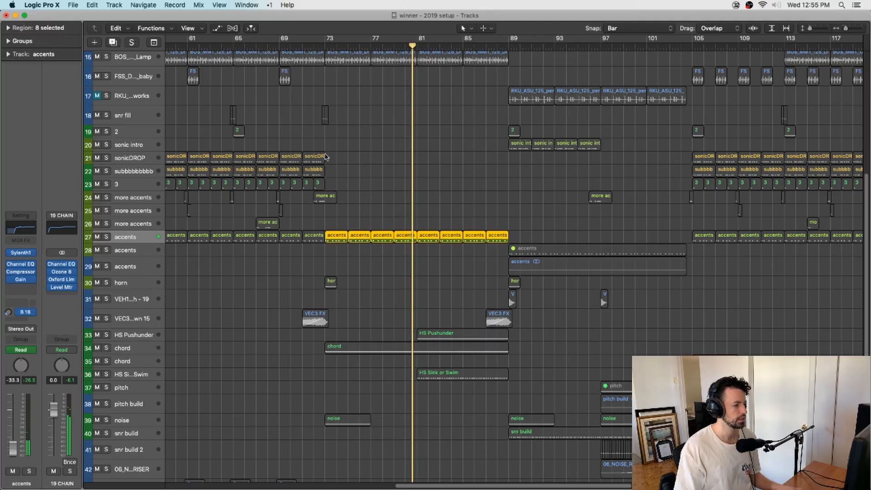
pyautogui.click(512, 46)
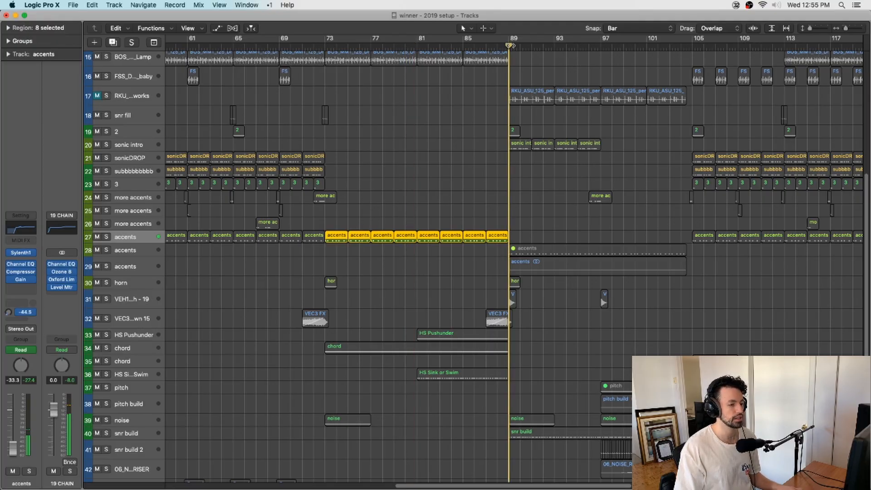
pyautogui.click(289, 46)
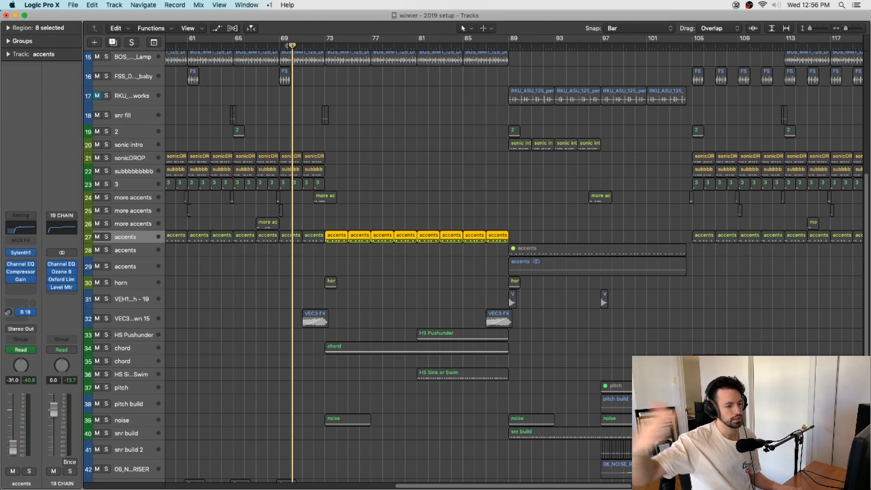
pyautogui.hotkey('ctrl', 's')
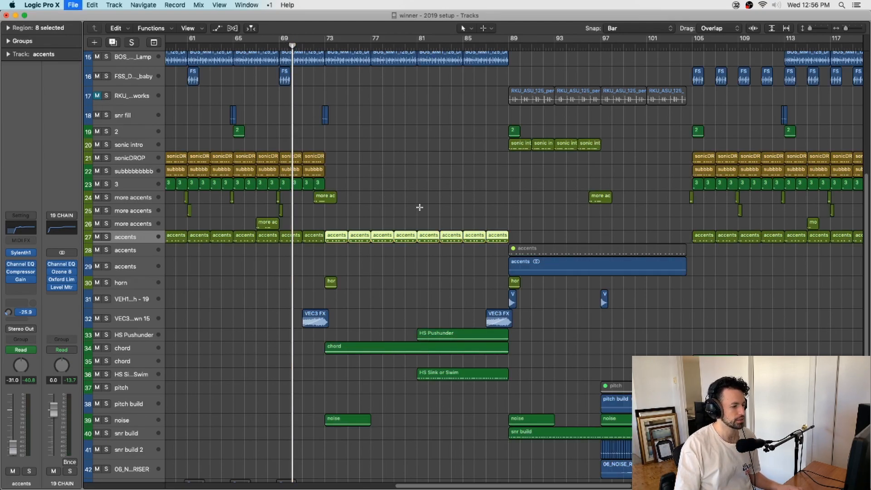
pyautogui.click(402, 256)
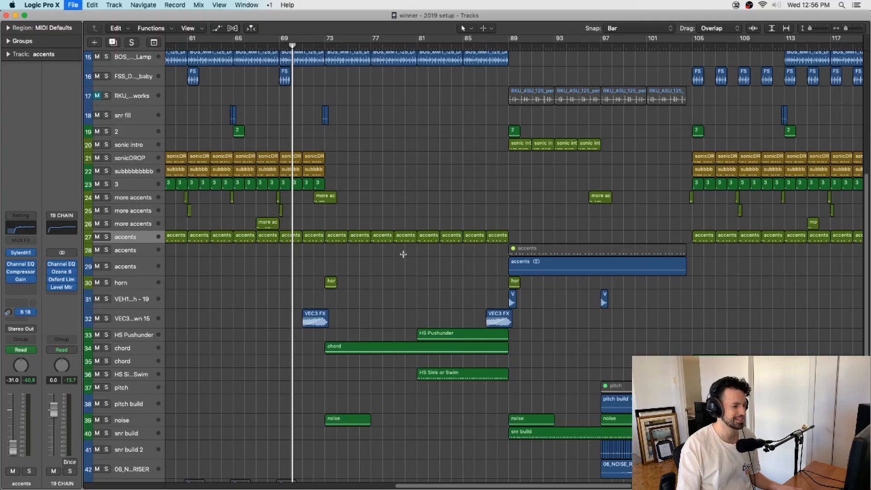
# Solo the chord region on track 34 and play it from bar 73.
pyautogui.click(324, 44)
pyautogui.click(392, 347)
pyautogui.hotkey('ctrl', 's')
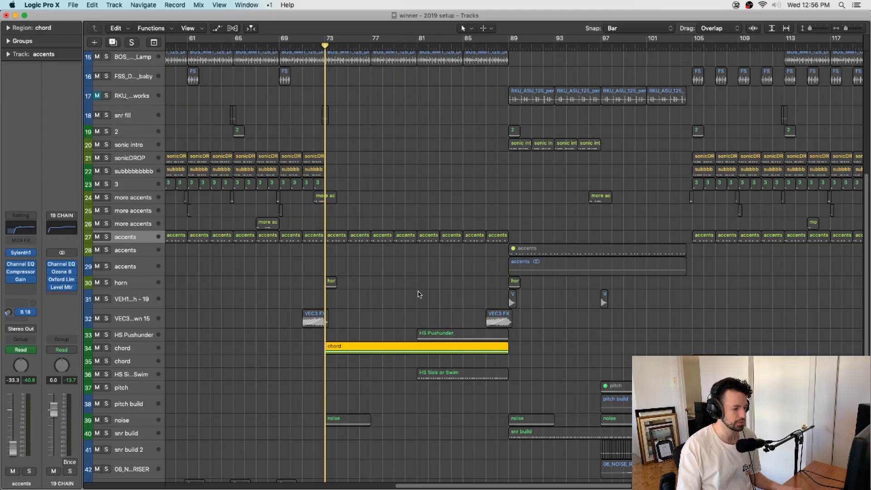
pyautogui.press('space')
pyautogui.click(423, 349)
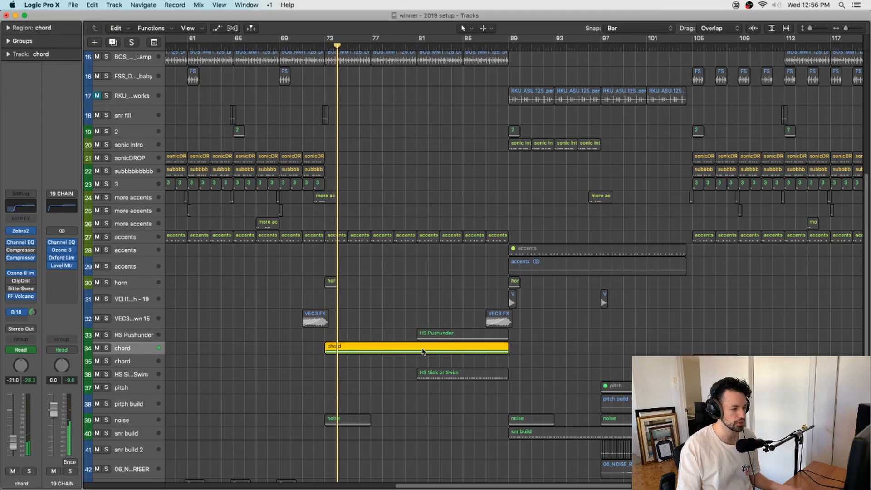
# Open the chord region in the Piano Roll, examine its sustained notes and pitch bend curve during playback, then close the editor.
pyautogui.doubleClick(444, 349)
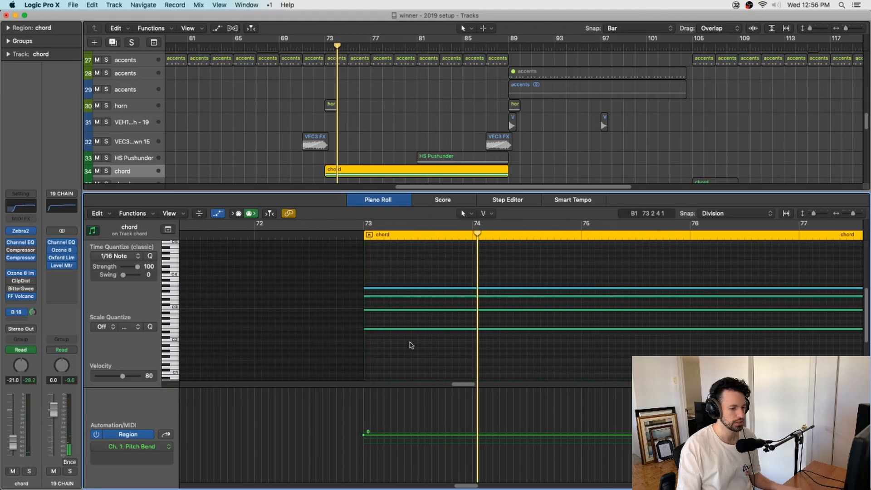
pyautogui.hotkey('shift', 'space')
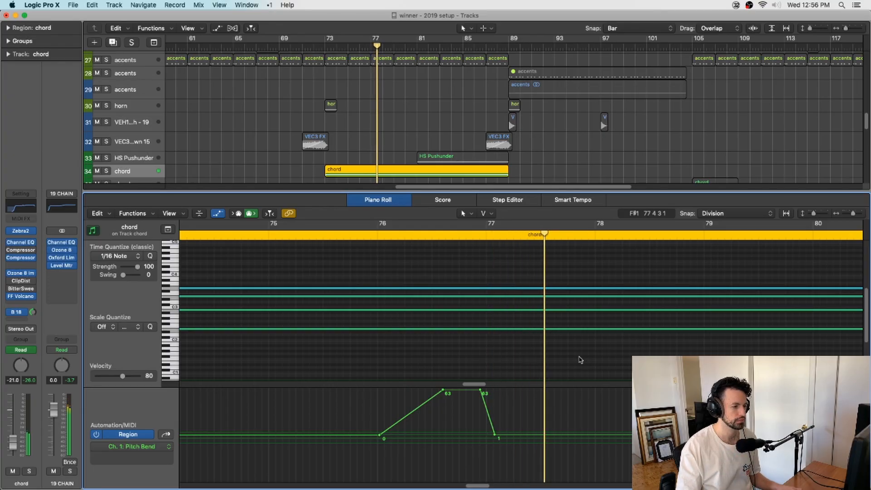
pyautogui.press('z')
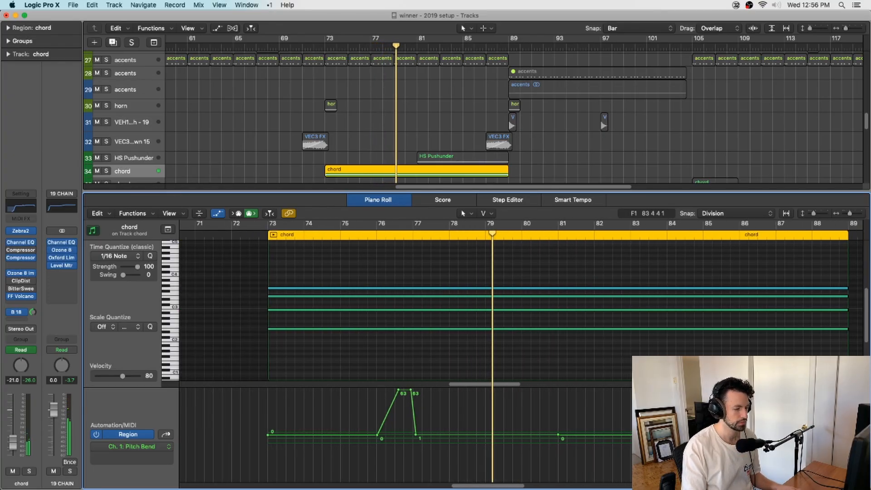
pyautogui.press('e')
pyautogui.scroll(4, 544, 340)
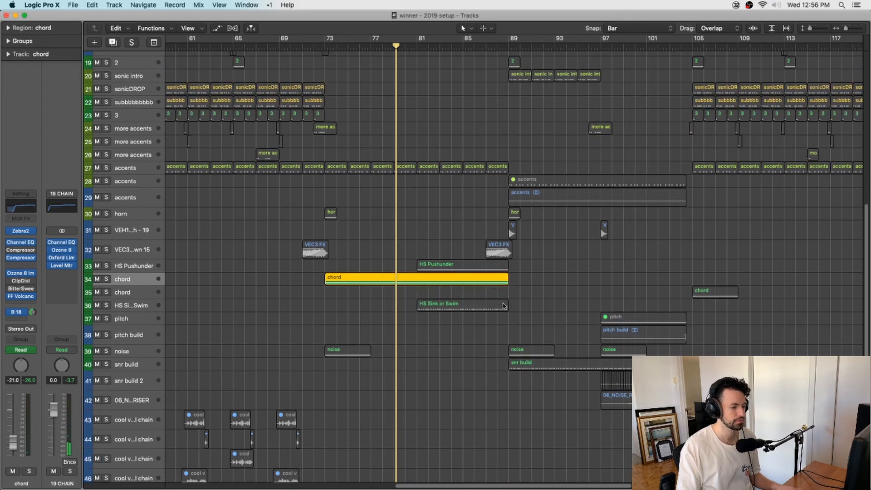
# Solo the HS Sink or Swim region, play it from bar 81 and briefly view its notes in the Piano Roll.
pyautogui.click(416, 45)
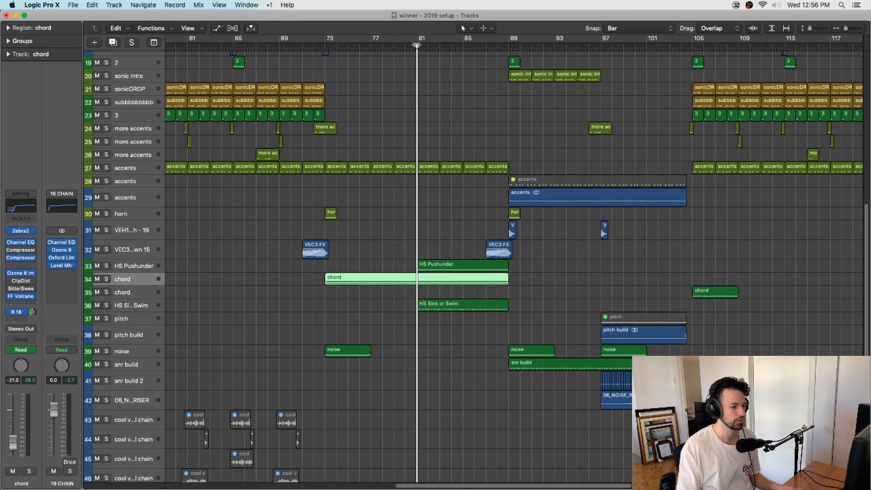
pyautogui.click(466, 307)
pyautogui.hscroll(3, 572, 307)
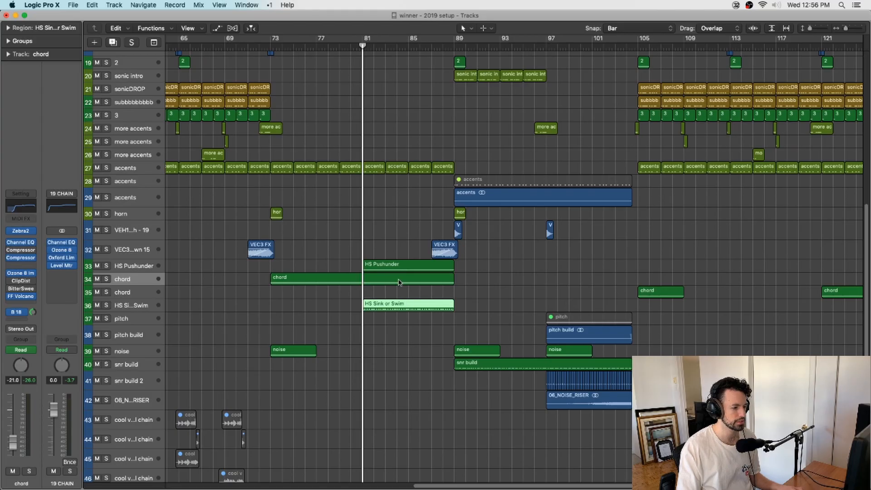
pyautogui.hotkey('ctrl', 's')
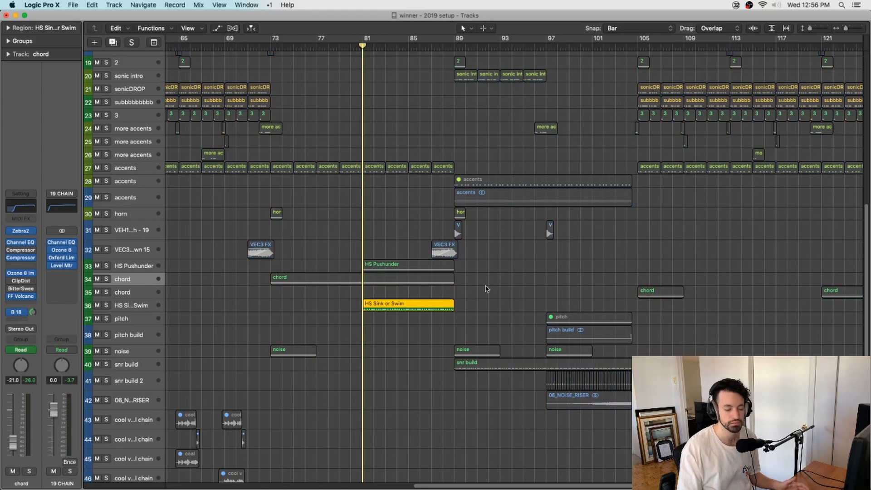
pyautogui.press('space')
pyautogui.press('e')
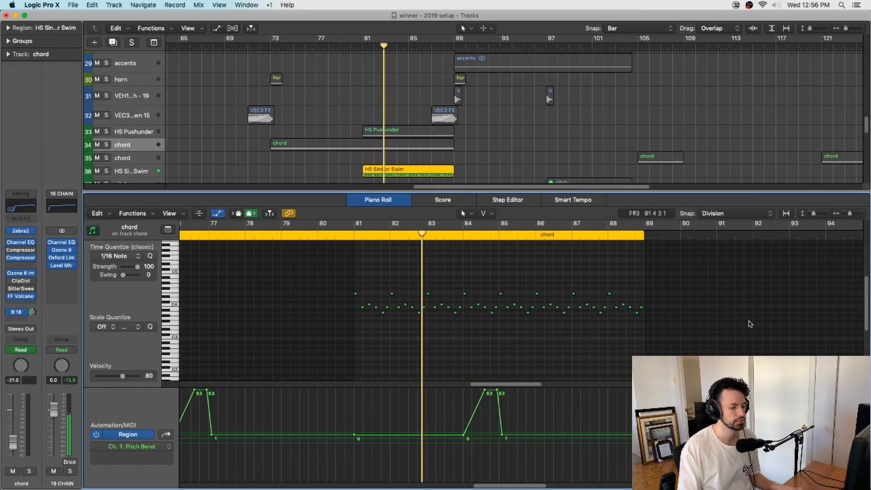
pyautogui.press('e')
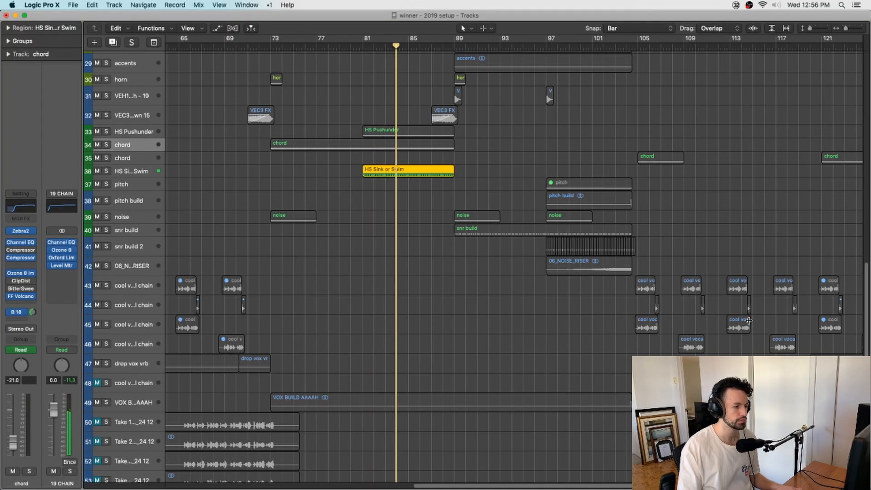
# End the solo and play the break's second half from about bar 82 with all layers.
pyautogui.scroll(5, 385, 83)
pyautogui.click(373, 49)
pyautogui.hotkey('ctrl', 's')
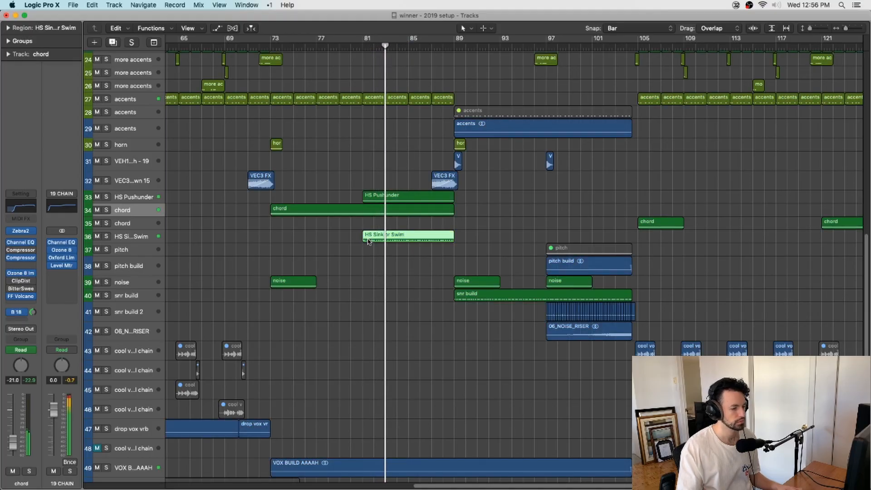
pyautogui.scroll(1, 367, 245)
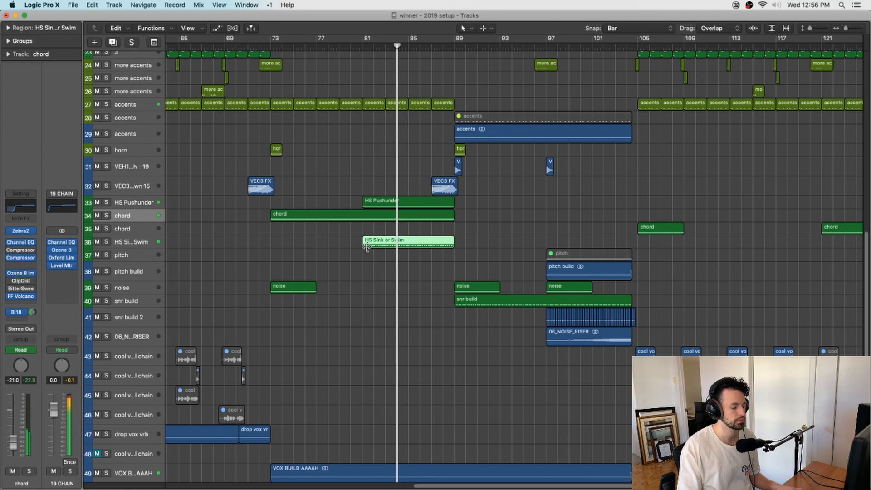
# Clear the region selection and look over the arrangement of the first drop, the break and the build after it.
pyautogui.hscroll(-8, 374, 268)
pyautogui.press('super+Left')
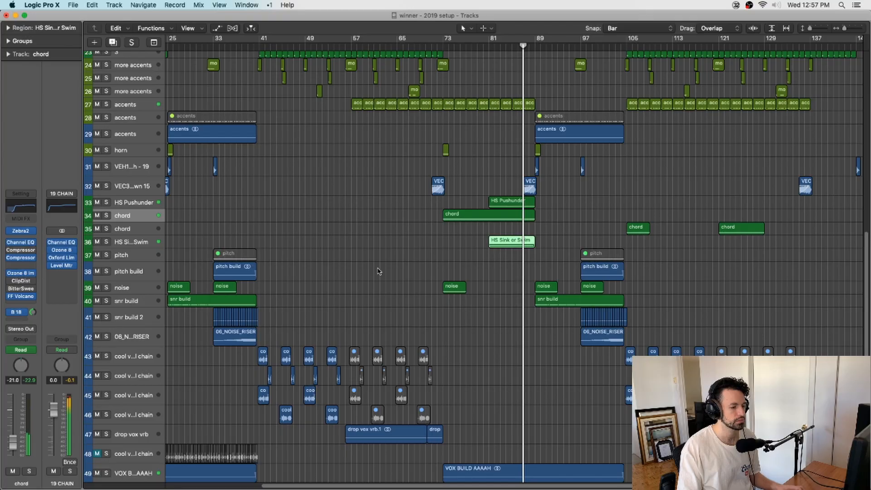
pyautogui.scroll(7, 380, 271)
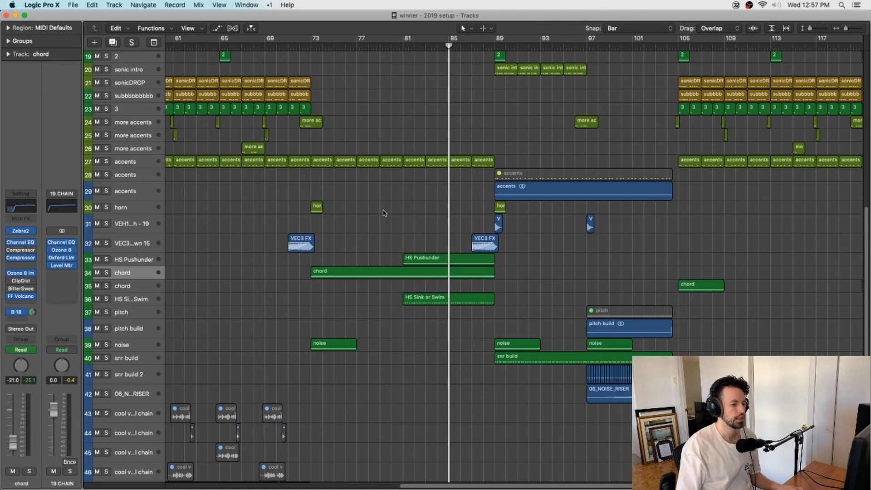
pyautogui.hscroll(3, 385, 214)
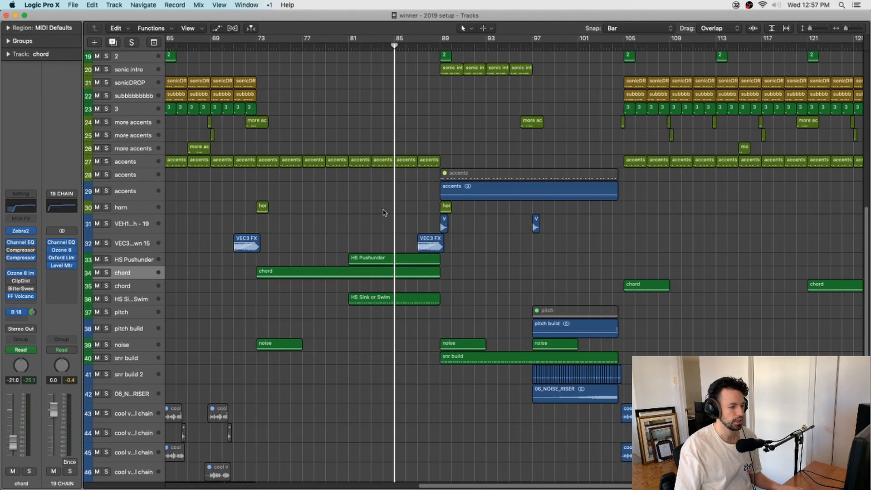
pyautogui.scroll(1, 379, 222)
pyautogui.hscroll(2, 380, 222)
pyautogui.press('super+Left')
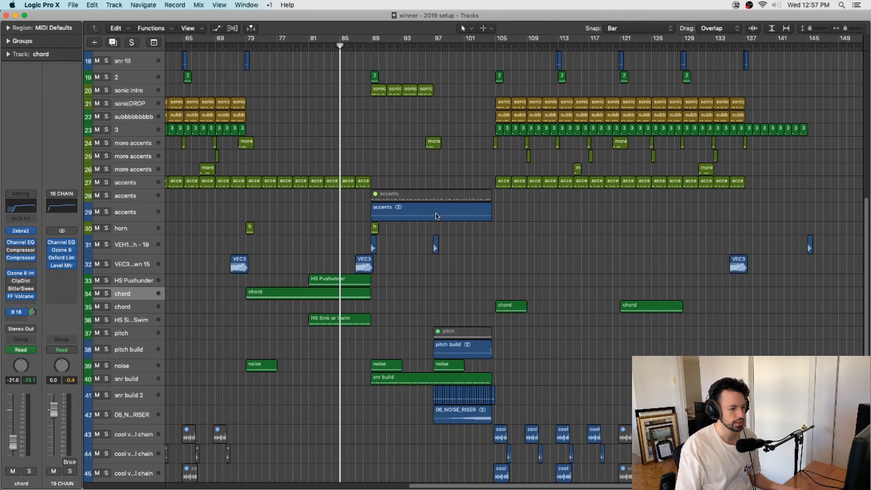
pyautogui.hscroll(-10, 433, 217)
pyautogui.hscroll(10, 423, 208)
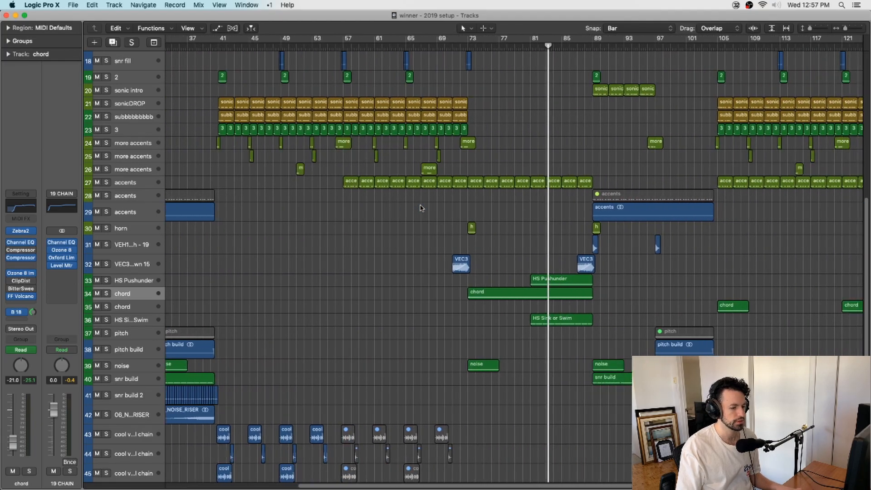
# Play the transition from the end of the break into the second build at bar 89.
pyautogui.press('super+Right')
pyautogui.click(388, 47)
pyautogui.press('space')
pyautogui.hscroll(1, 354, 151)
pyautogui.press('super+Right')
pyautogui.press('super+Right')
pyautogui.hscroll(6, 355, 151)
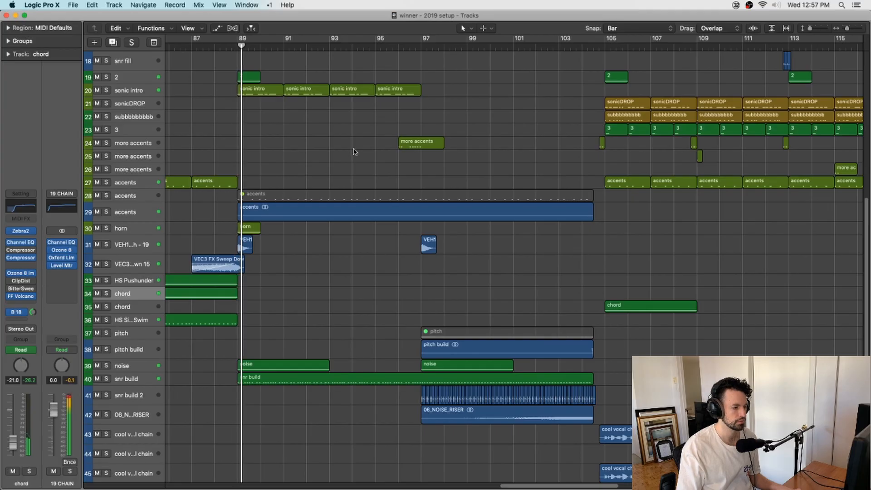
# Follow playback through the build's sonic intro, accents, snare, pitch and riser layers into the second drop at bar 105.
pyautogui.press('super+Left')
pyautogui.hscroll(5, 355, 152)
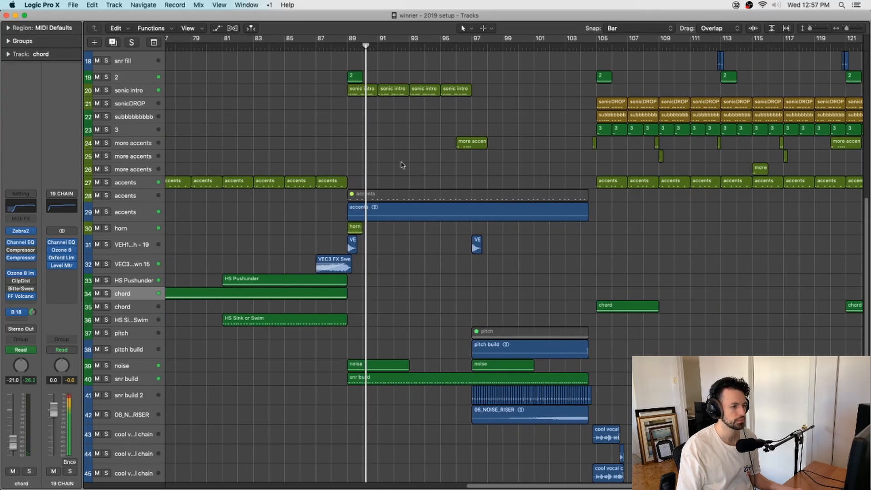
pyautogui.hscroll(3, 321, 155)
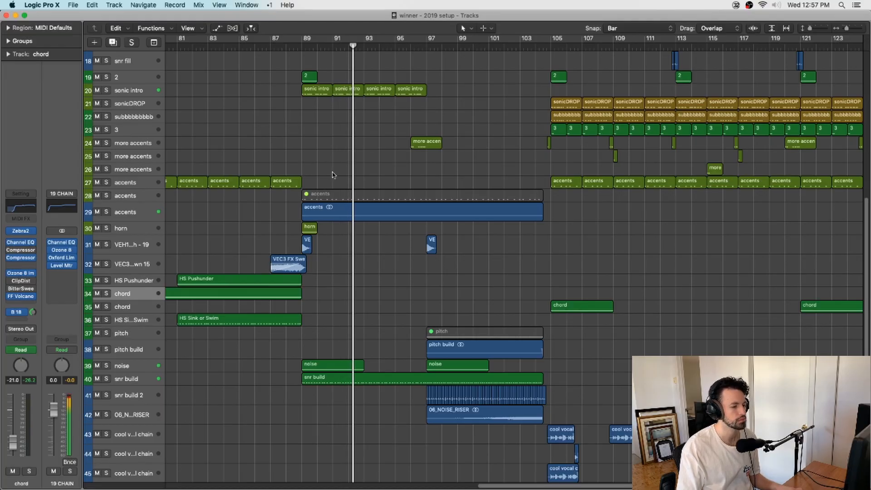
pyautogui.hscroll(2, 333, 175)
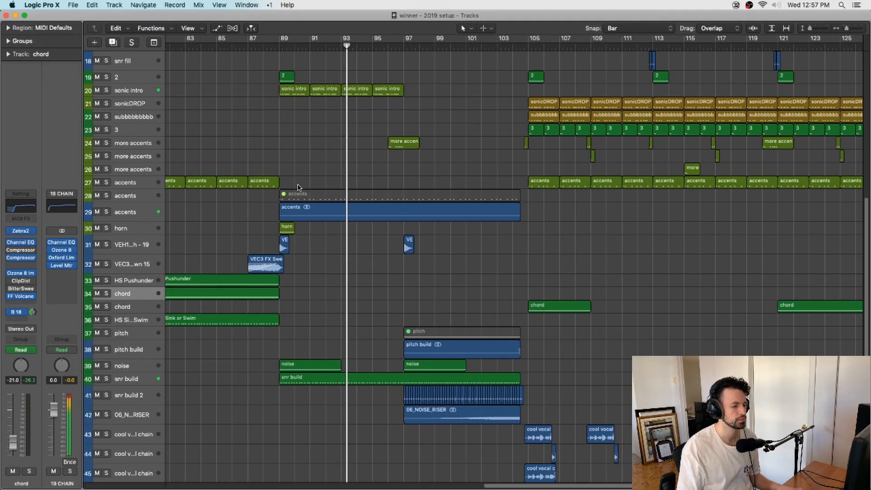
pyautogui.scroll(-1, 299, 190)
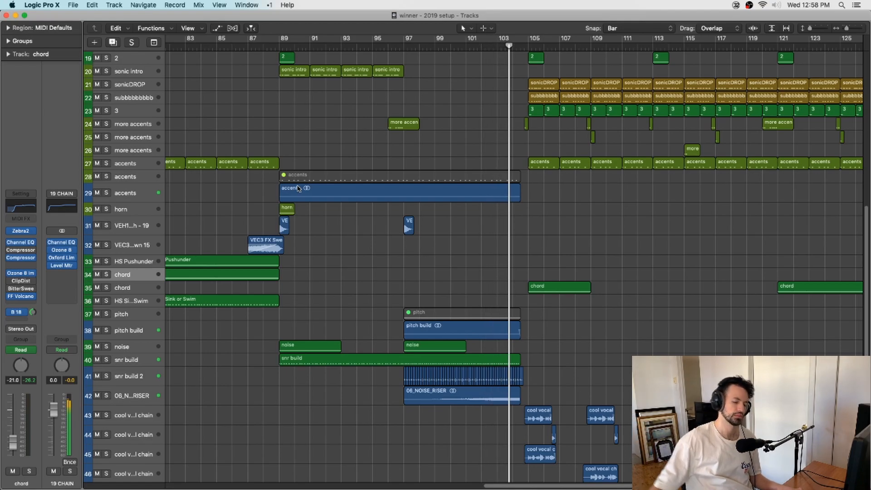
pyautogui.hscroll(3, 269, 181)
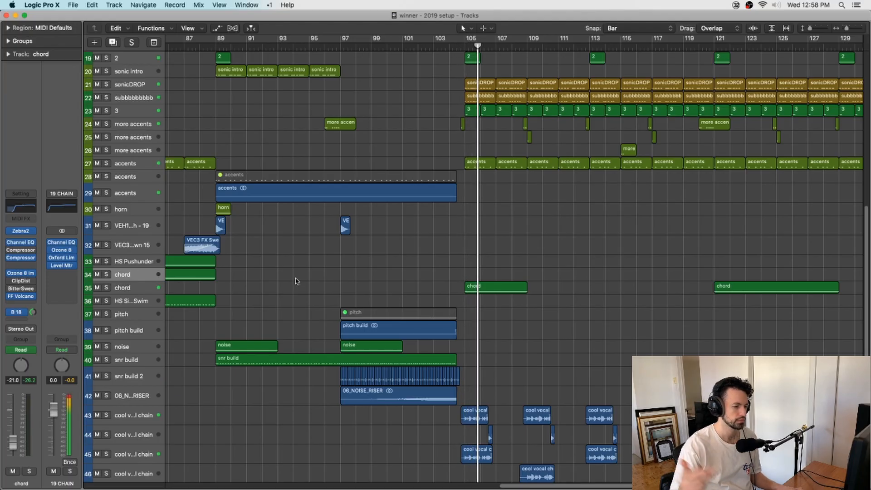
pyautogui.hscroll(-1, 318, 282)
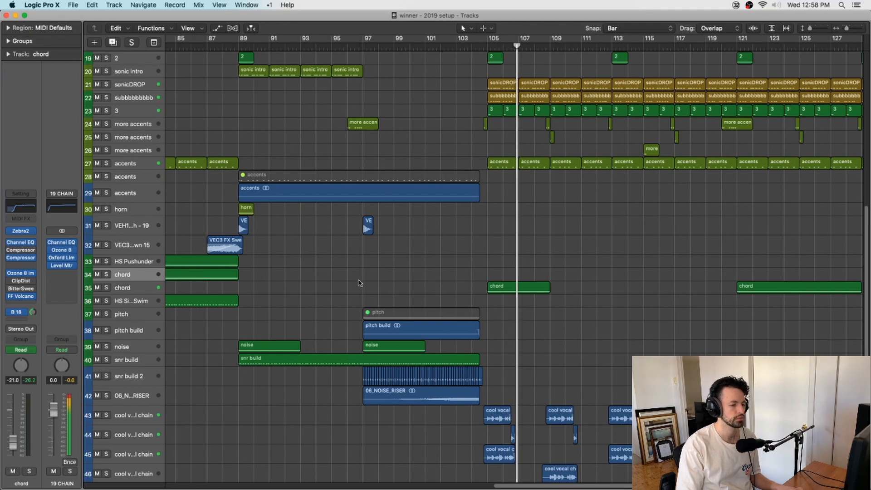
# Open the chord region at bar 105 in the Piano Roll and play it in solo to examine its notes and pitch bend.
pyautogui.hscroll(4, 386, 289)
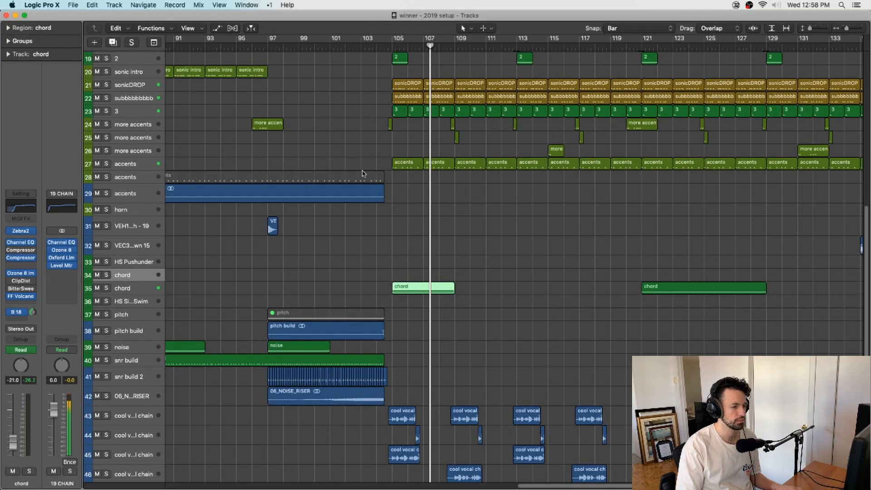
pyautogui.press('space')
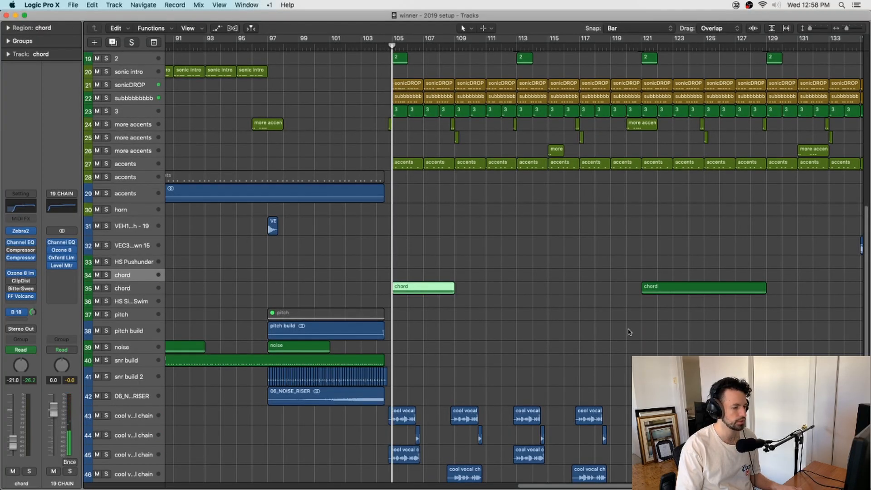
pyautogui.doubleClick(432, 293)
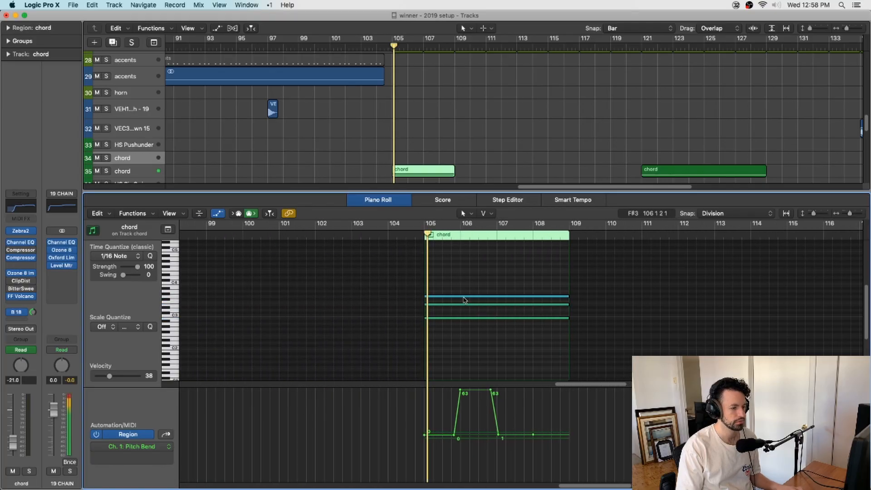
pyautogui.hotkey('ctrl', 's')
pyautogui.press('space')
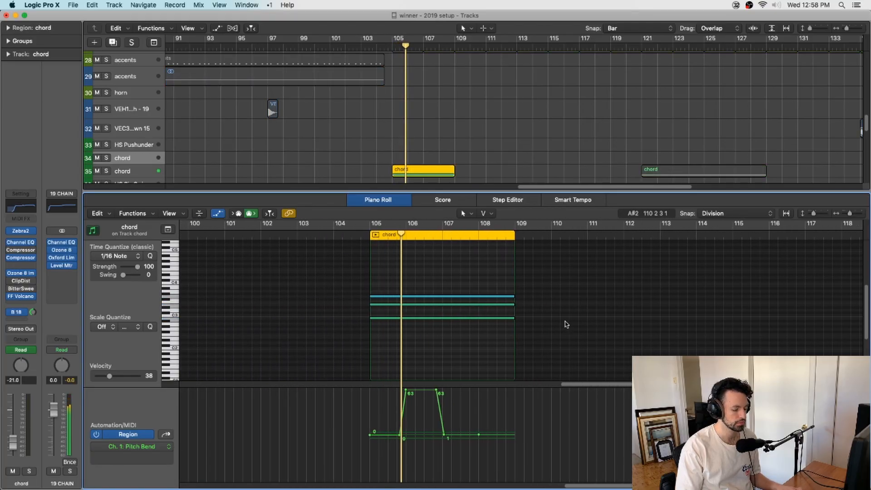
# Close the Piano Roll and view the Zebra2 Cutoff and Tremolo Rate automation of the chord track that plays in the second drop.
pyautogui.press('p')
pyautogui.press('a')
pyautogui.press('super+Right')
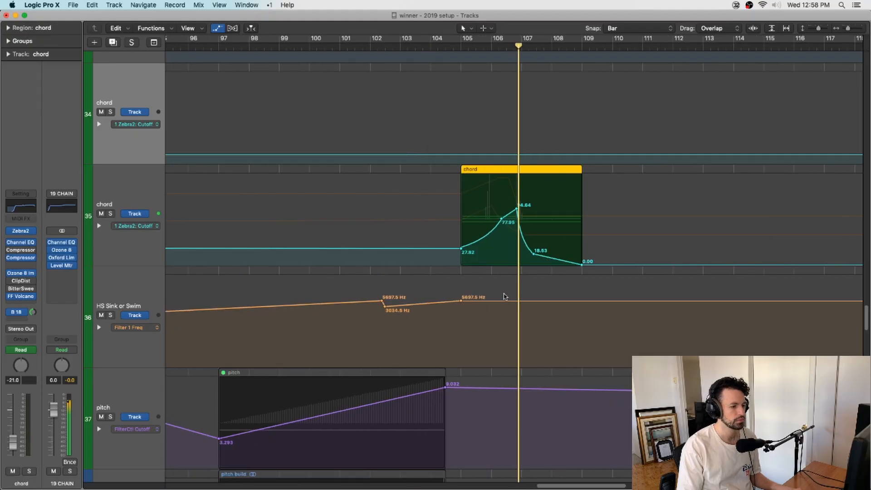
pyautogui.hscroll(6, 506, 299)
pyautogui.click(145, 197)
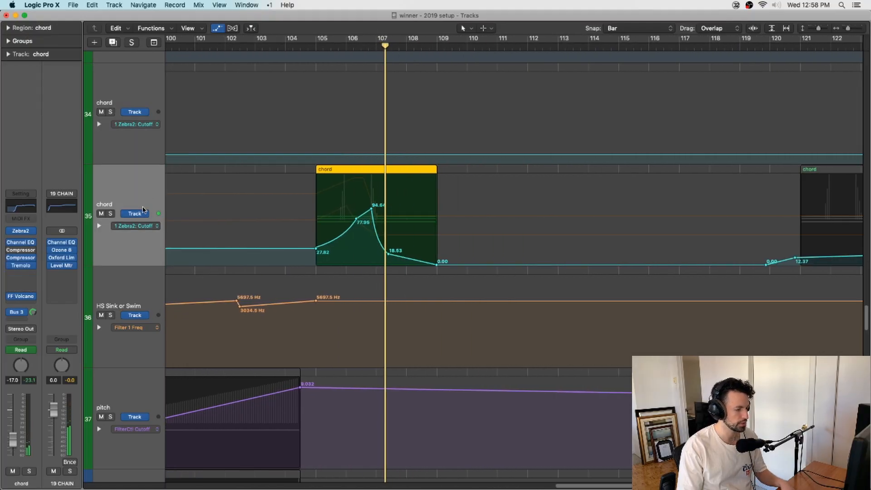
pyautogui.keyDown('super'); pyautogui.click(140, 225); pyautogui.keyUp('super')
pyautogui.keyDown('super'); pyautogui.click(139, 226); pyautogui.keyUp('super')
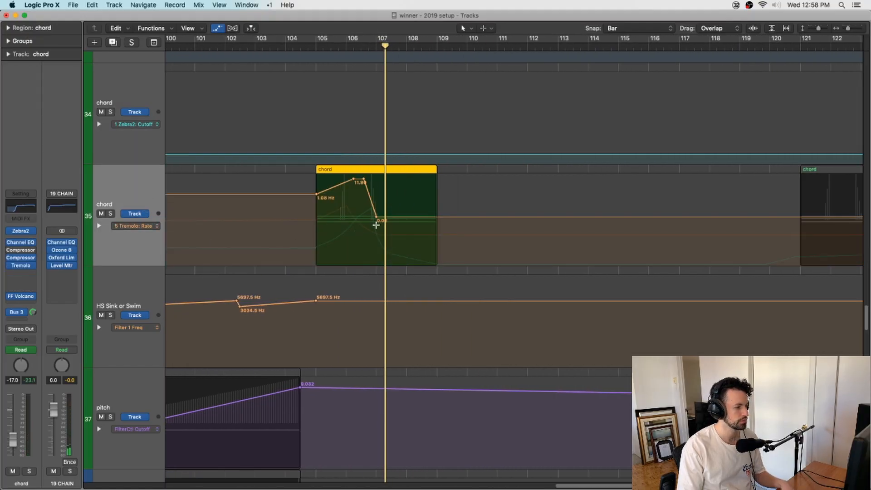
# Play the soloed chord from bar 105 while viewing its FreqOffMod and Tremolo Rate automation.
pyautogui.click(320, 47)
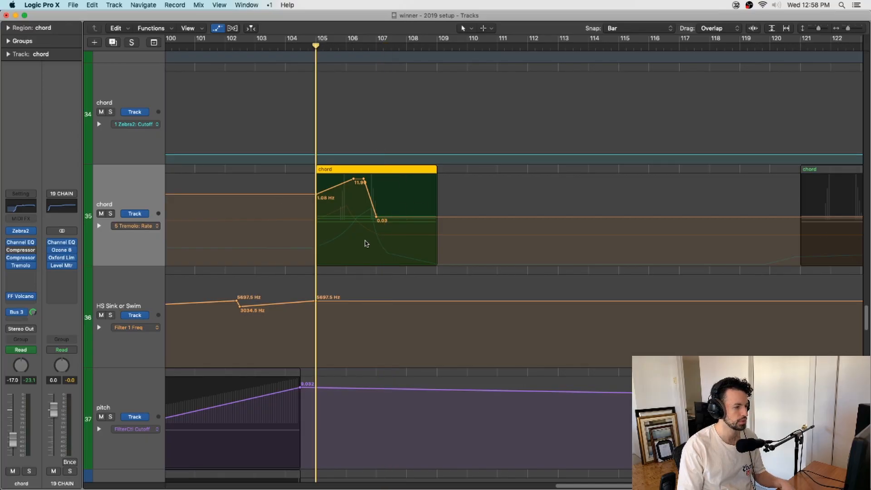
pyautogui.press('space')
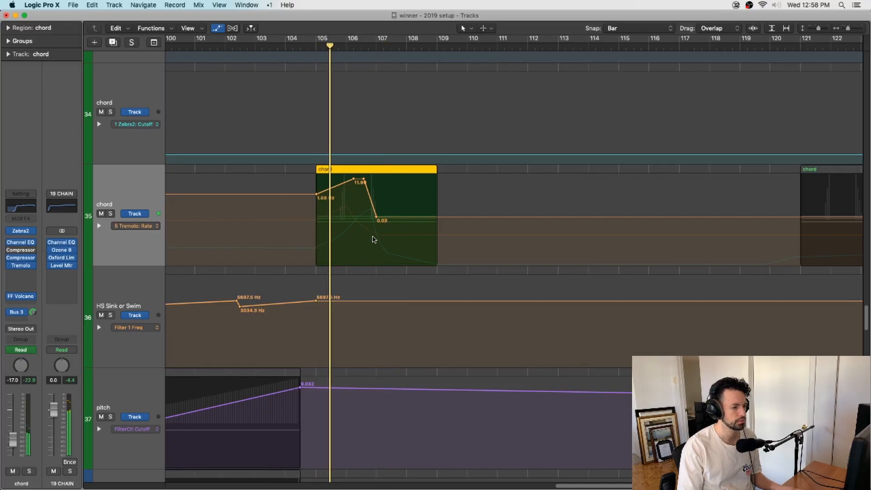
pyautogui.keyDown('alt'); pyautogui.keyDown('super'); pyautogui.click(373, 236); pyautogui.keyUp('super'); pyautogui.keyUp('alt')
pyautogui.keyDown('alt'); pyautogui.keyDown('super'); pyautogui.click(372, 237); pyautogui.keyUp('super'); pyautogui.keyUp('alt')
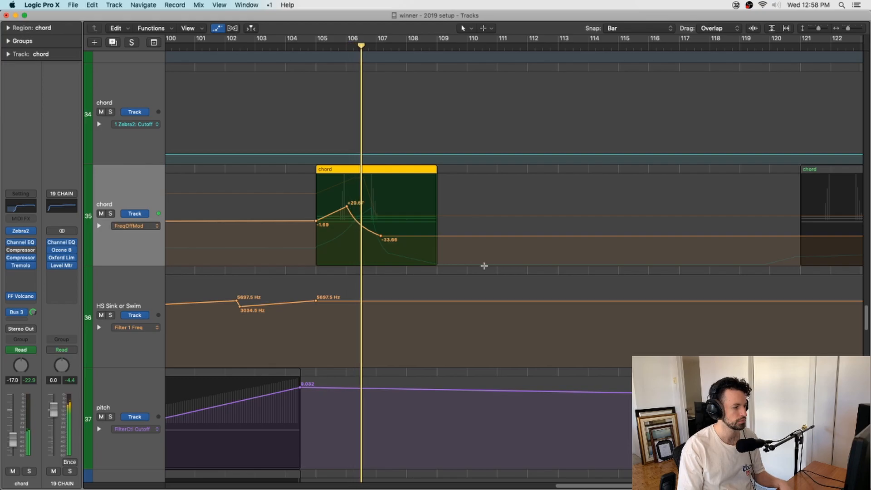
pyautogui.keyDown('alt'); pyautogui.keyDown('super'); pyautogui.click(447, 262); pyautogui.keyUp('super'); pyautogui.keyUp('alt')
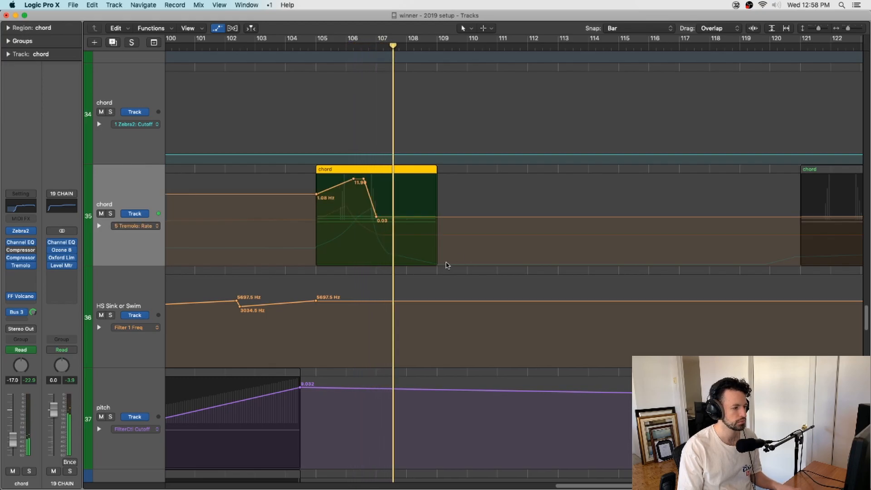
# Hide the track automation and end the chord region's solo.
pyautogui.press('a')
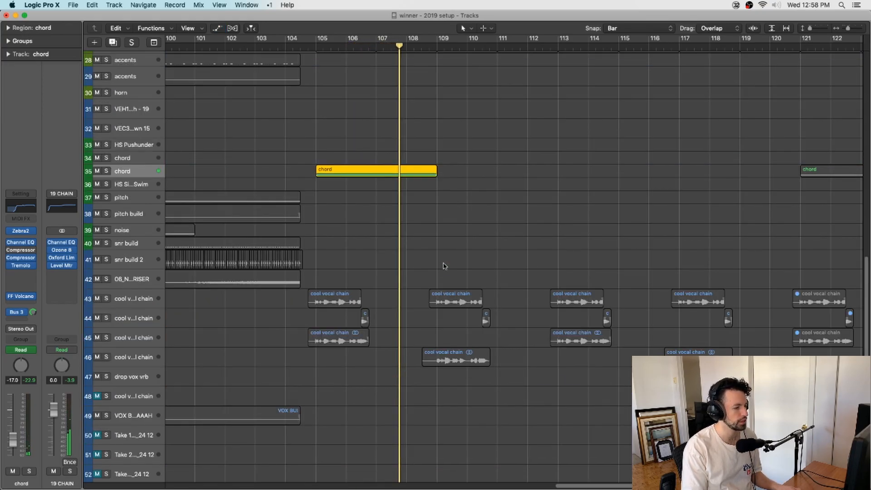
pyautogui.hotkey('ctrl', 's')
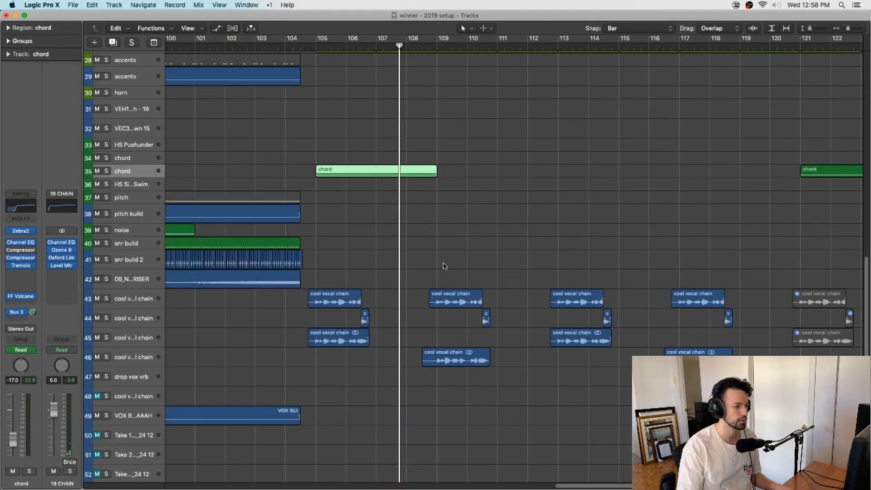
pyautogui.press('super+Left')
pyautogui.press('super+Left')
pyautogui.press('super+Left')
pyautogui.press('super+Left')
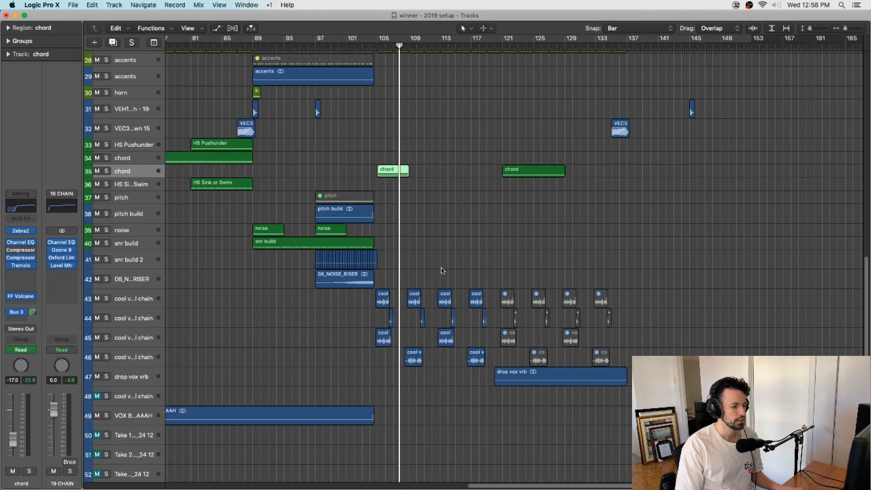
# Return the playhead to the start of the second build at bar 89.
pyautogui.hscroll(-5, 443, 270)
pyautogui.scroll(5, 444, 270)
pyautogui.press('super+Right')
pyautogui.press('super+Right')
pyautogui.press('super+Right')
pyautogui.press('super+Right')
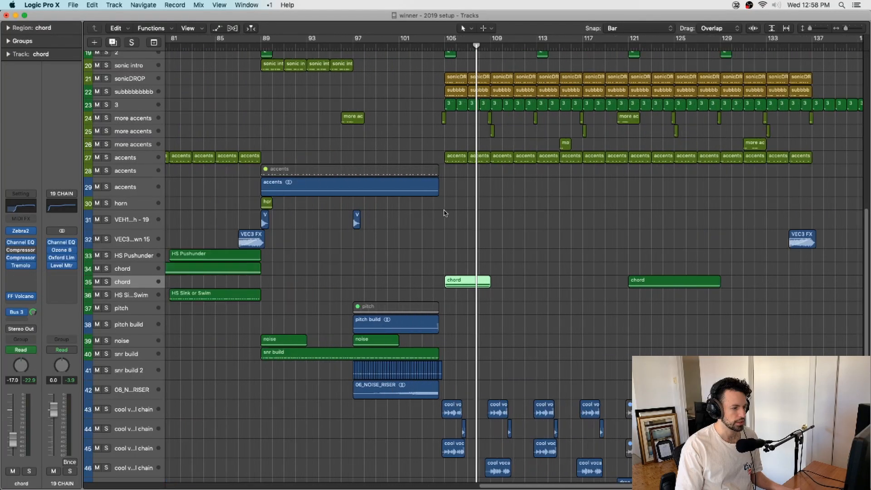
pyautogui.hscroll(-4, 453, 222)
pyautogui.click(363, 44)
pyautogui.hscroll(-6, 557, 209)
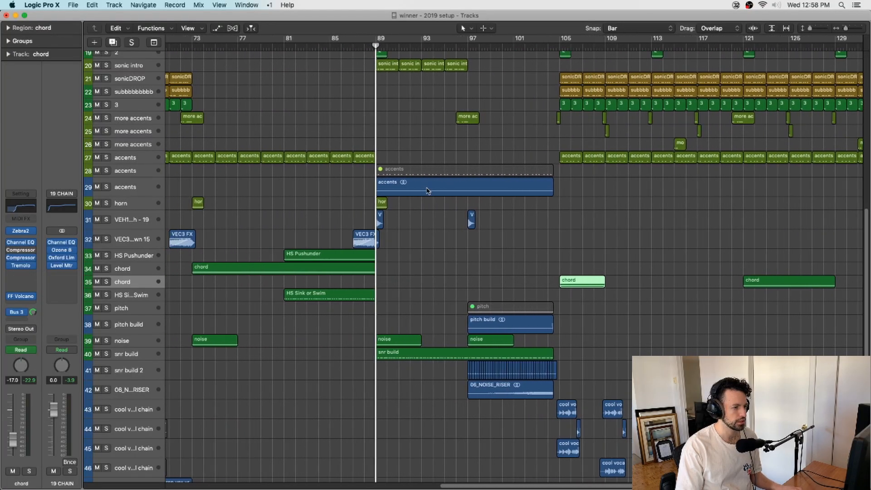
# Move the playhead to the first build at bar 25 and select the four sonic intro regions there.
pyautogui.hscroll(-12, 603, 232)
pyautogui.hscroll(9, 604, 232)
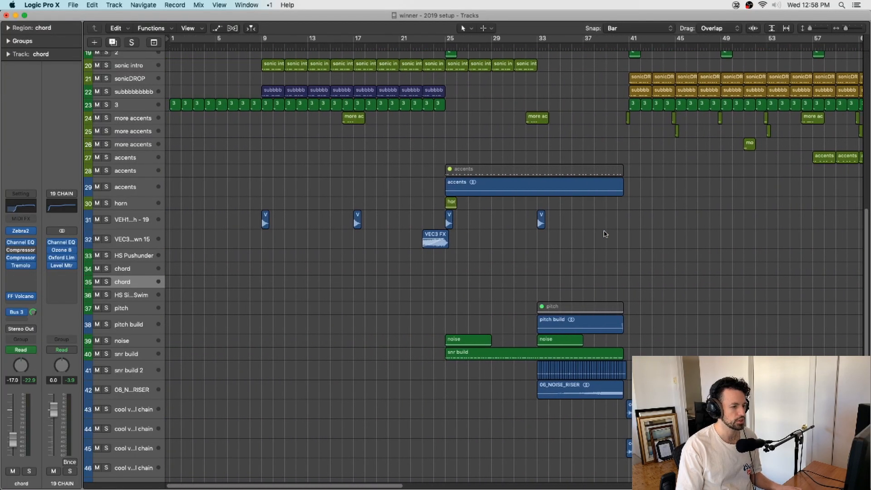
pyautogui.scroll(3, 604, 231)
pyautogui.hscroll(-6, 604, 231)
pyautogui.click(305, 50)
pyautogui.scroll(10, 331, 129)
pyautogui.scroll(-5, 332, 141)
pyautogui.press('super+s')
pyautogui.scroll(-2, 336, 176)
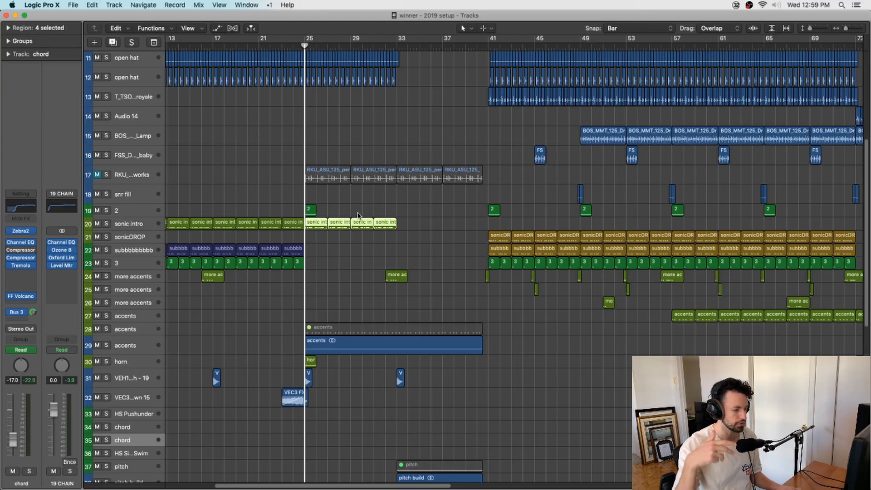
# Play the four selected sonic intro regions in solo from bar 25, and end the solo.
pyautogui.hotkey('ctrl', 's')
pyautogui.press('space')
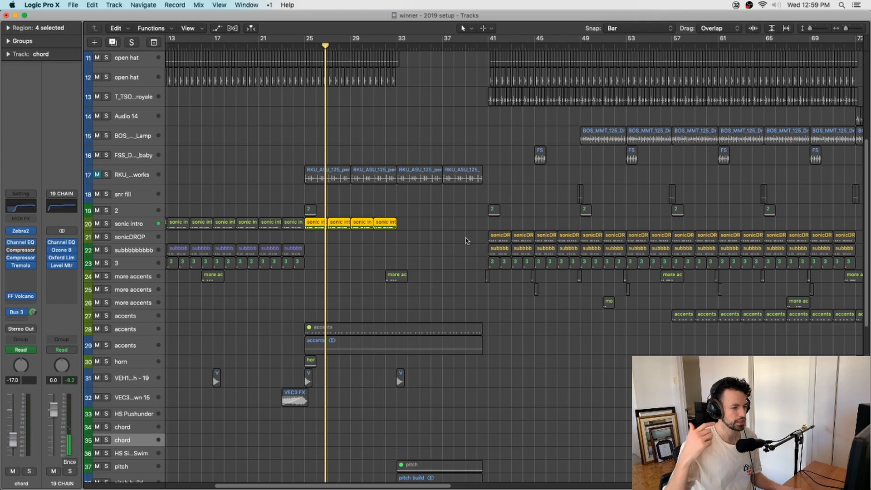
pyautogui.hotkey('ctrl', 's')
pyautogui.scroll(-4, 467, 240)
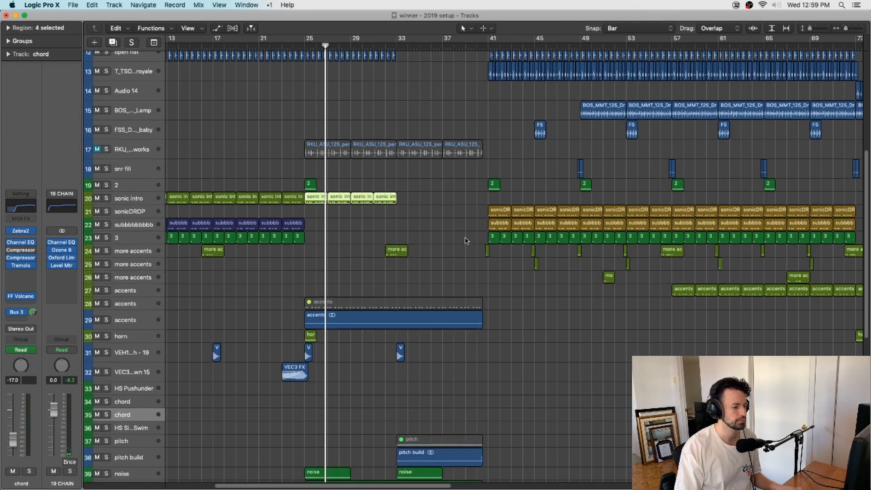
# Play the first build's bounced accents audio region in solo from bar 25.
pyautogui.click(381, 290)
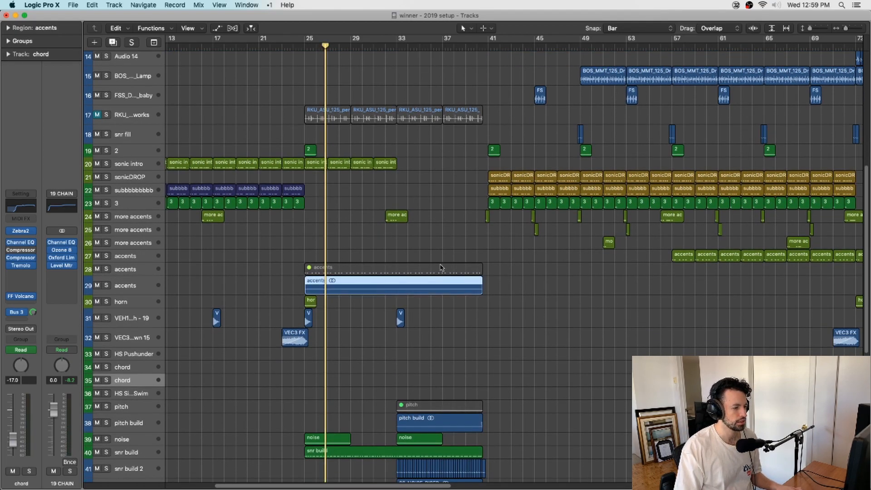
pyautogui.hotkey('ctrl', 's')
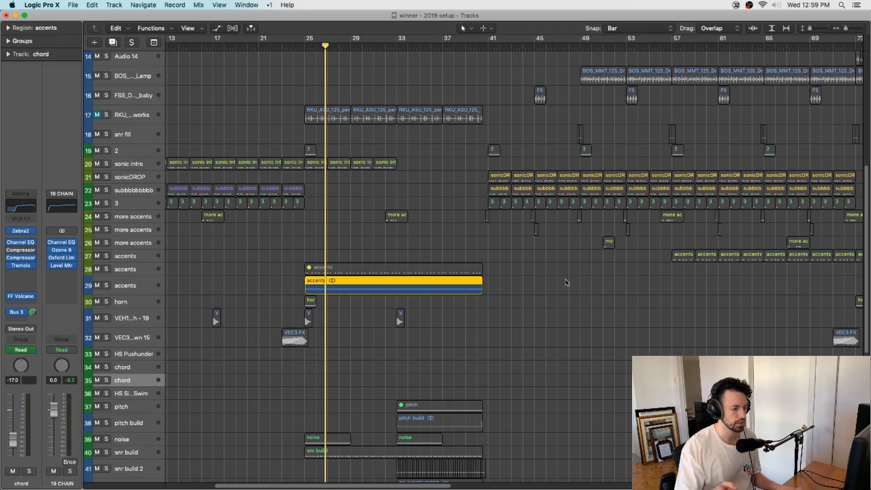
pyautogui.hotkey('shift', 'space')
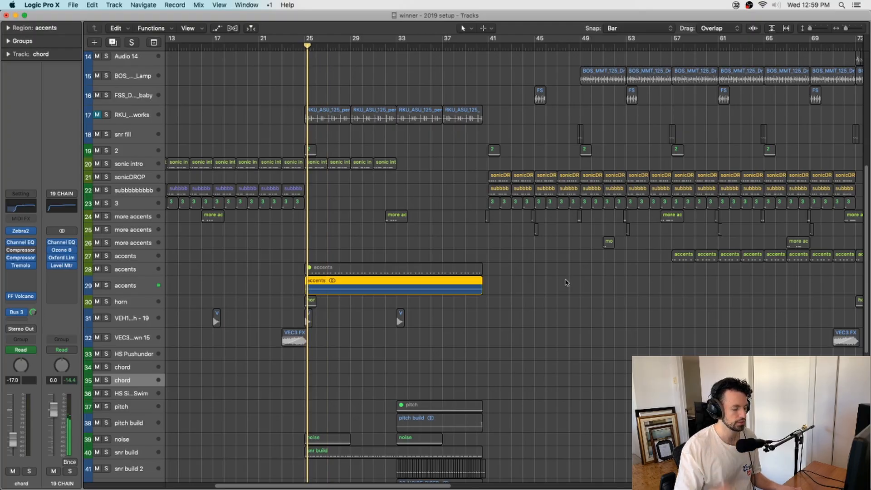
# Increase the bounced accents track's height and turn on waveform zoom to enlarge the audio waveforms.
pyautogui.click(146, 289)
pyautogui.moveTo(93, 294); pyautogui.dragTo(93, 306)
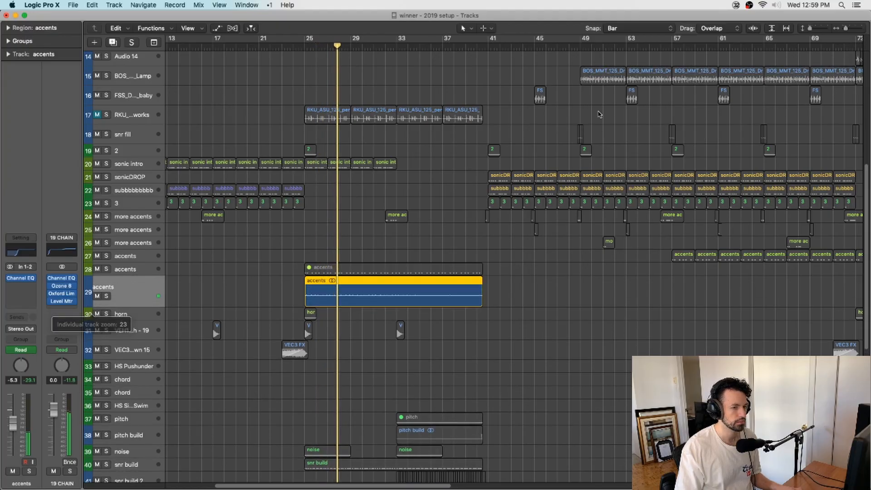
pyautogui.click(755, 28)
pyautogui.scroll(-3, 567, 244)
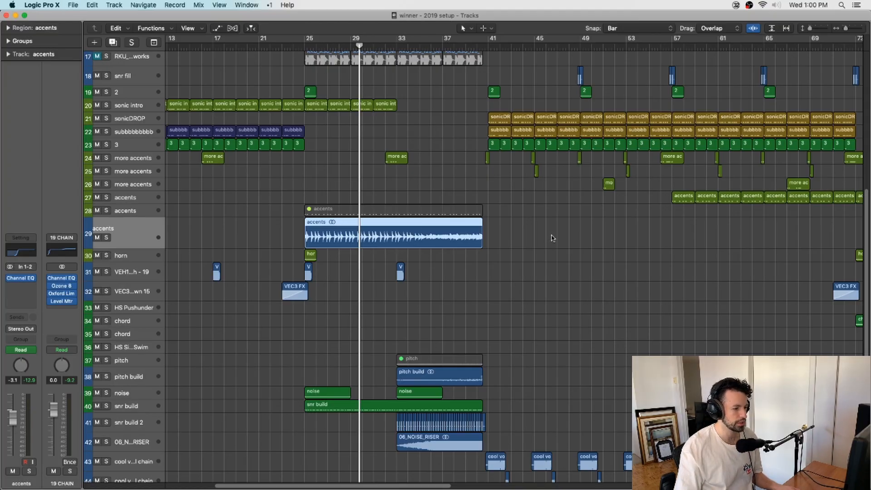
# Play the first build's snr build region in solo and examine its note pattern in the Piano Roll.
pyautogui.scroll(-5, 553, 238)
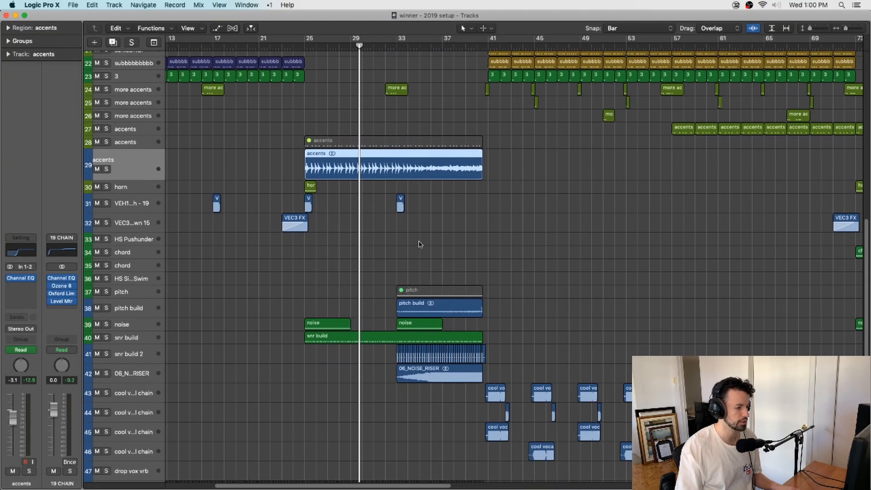
pyautogui.scroll(-1, 420, 244)
pyautogui.click(363, 322)
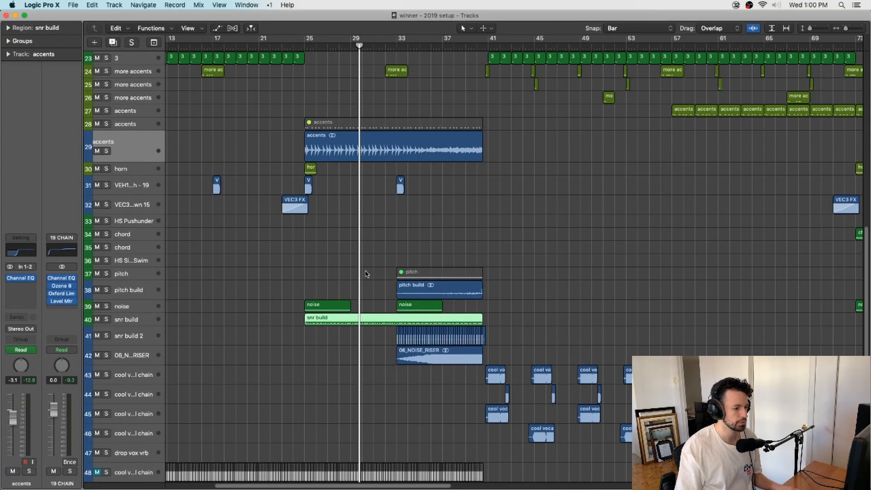
pyautogui.hotkey('ctrl', 's')
pyautogui.hotkey('shift', 'space')
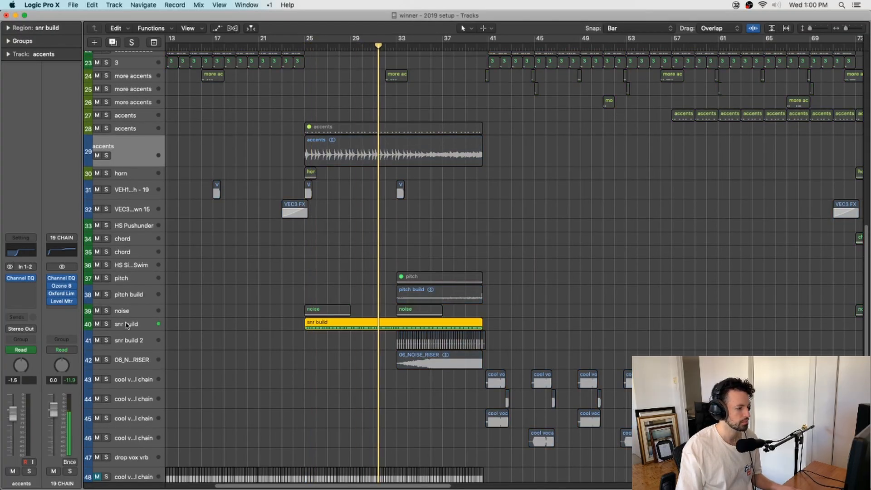
pyautogui.doubleClick(374, 325)
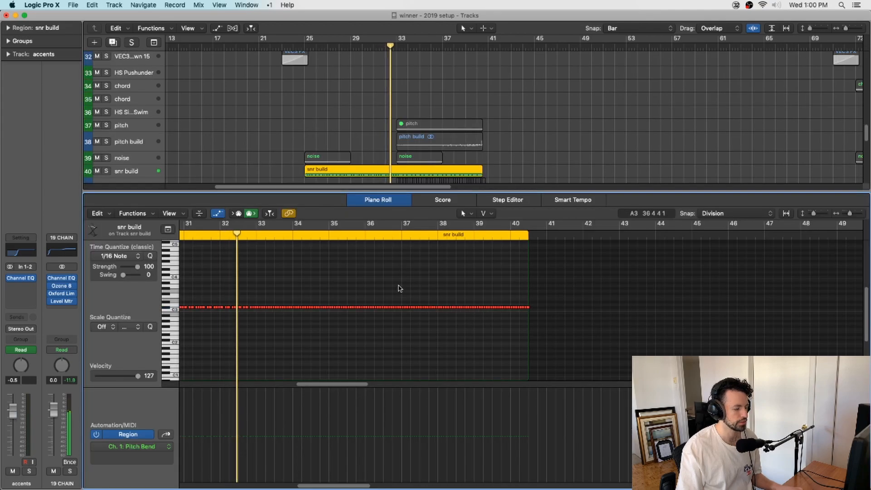
pyautogui.press('e')
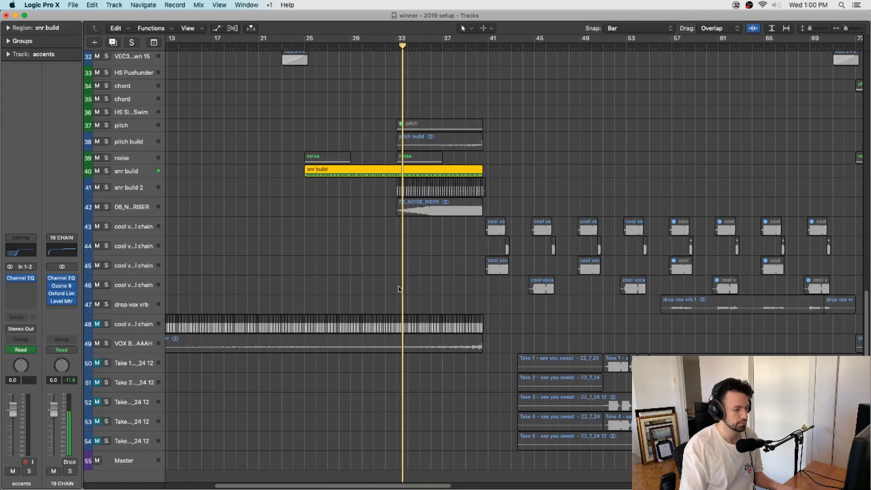
# Play the first build's pitch build audio region in solo and increase its track height.
pyautogui.scroll(3, 399, 290)
pyautogui.press('space')
pyautogui.scroll(2, 399, 290)
pyautogui.hscroll(2, 399, 290)
pyautogui.click(422, 228)
pyautogui.hotkey('ctrl', 's')
pyautogui.press('space')
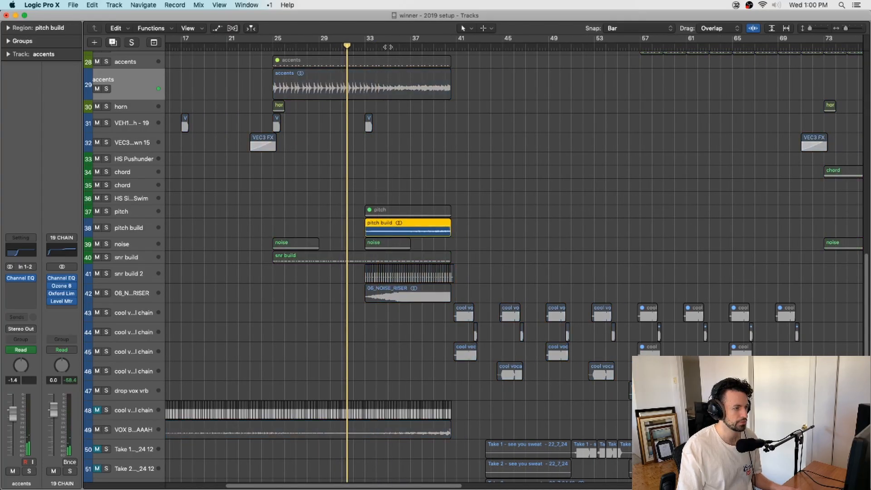
pyautogui.moveTo(86, 236); pyautogui.dragTo(86, 243)
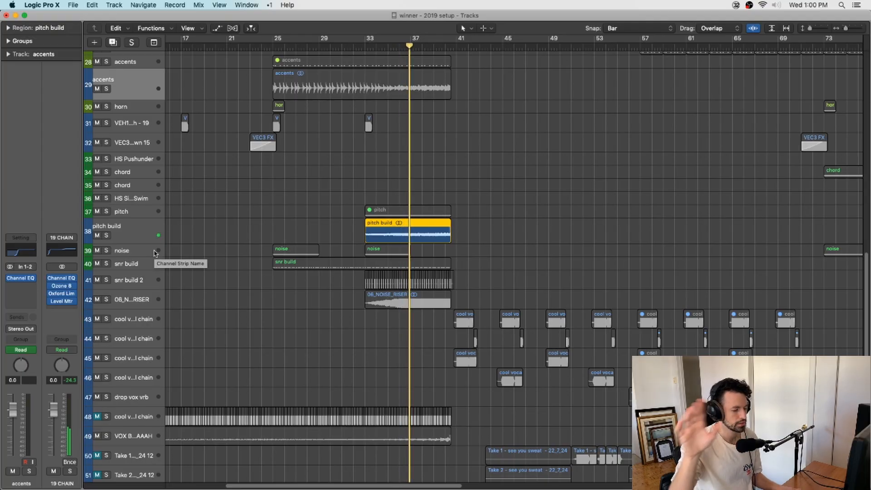
pyautogui.press('space')
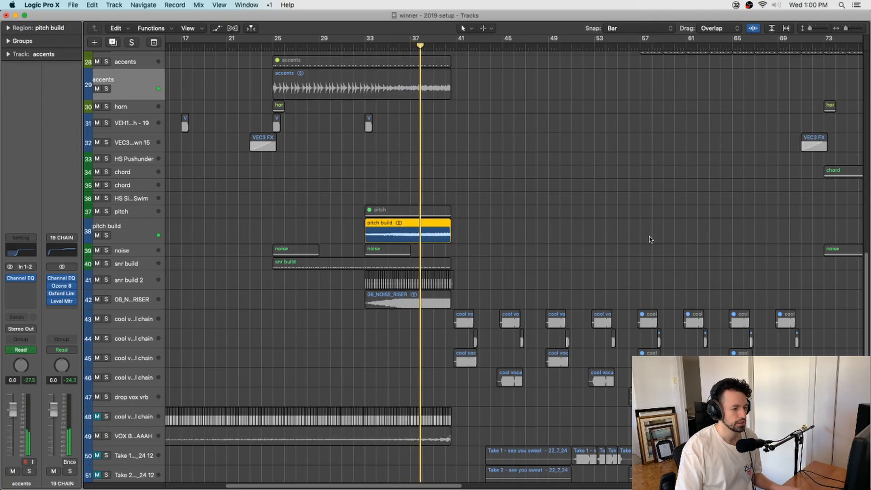
# End the pitch build region's solo and save the project.
pyautogui.hotkey('ctrl', 's')
pyautogui.press('super+s')
pyautogui.hscroll(3, 650, 236)
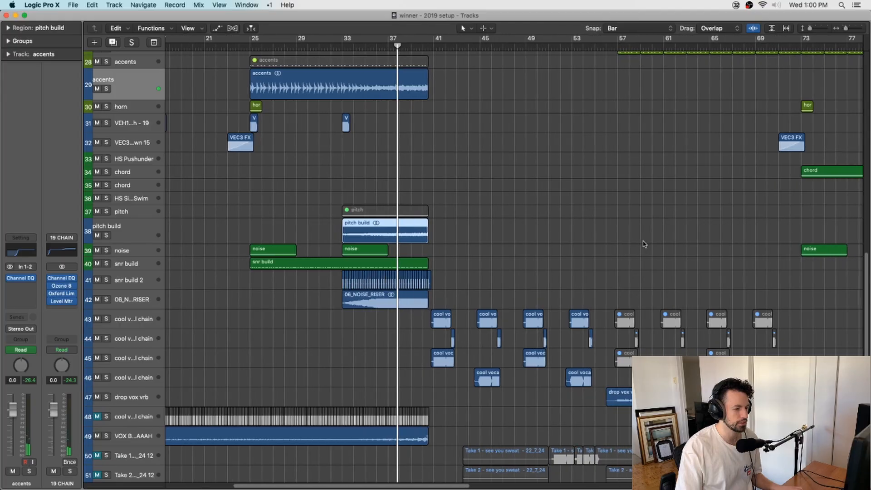
pyautogui.press('super+s')
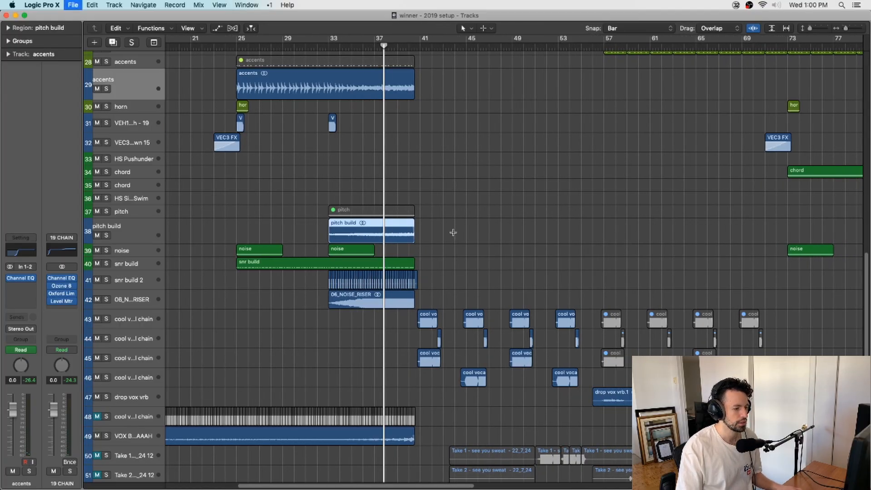
# Play the first build's snr build 2 regions in solo.
pyautogui.moveTo(280, 280); pyautogui.dragTo(515, 279)
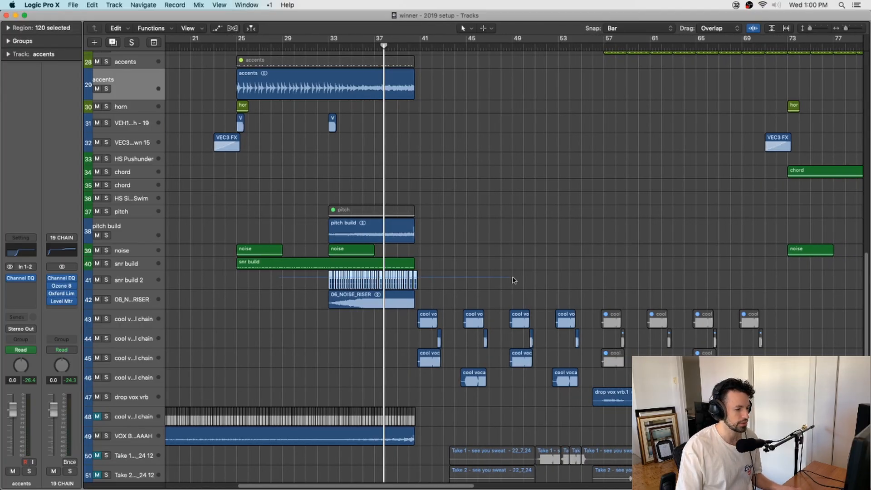
pyautogui.hotkey('ctrl', 's')
pyautogui.press('space')
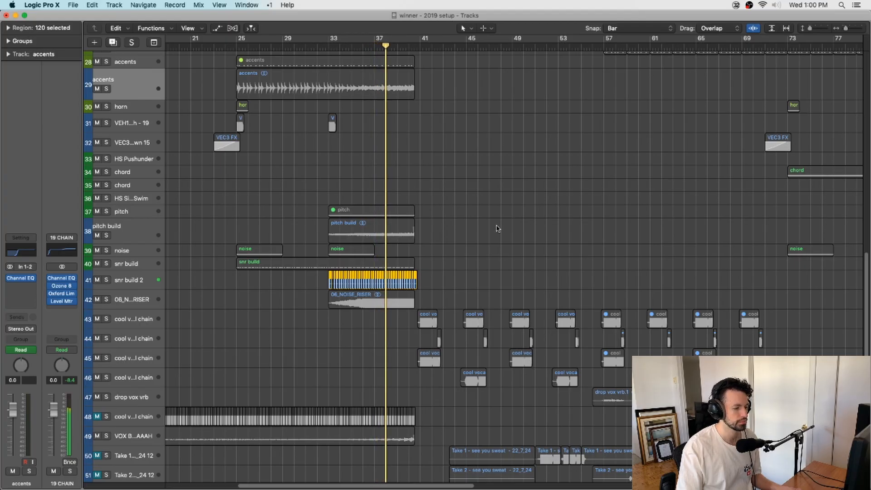
pyautogui.press('space')
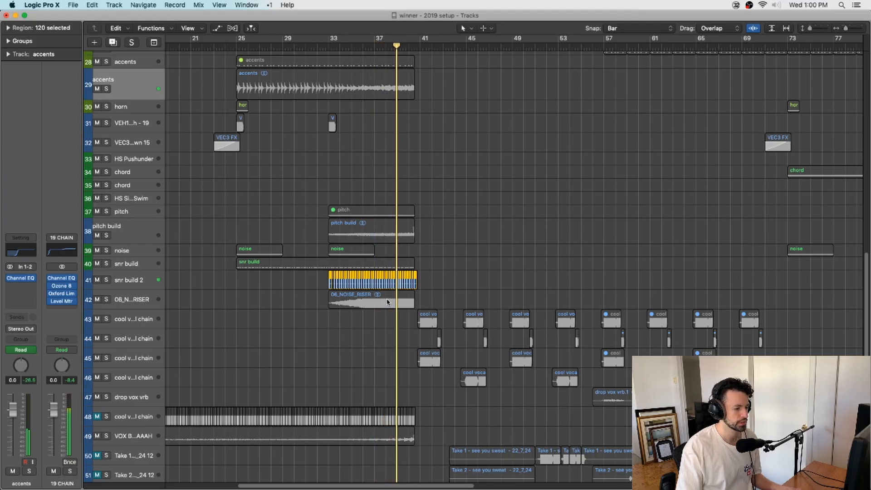
# Play the first build's 06_NOISE_RISER region in solo and stop playback.
pyautogui.click(388, 302)
pyautogui.click(142, 302)
pyautogui.press('space')
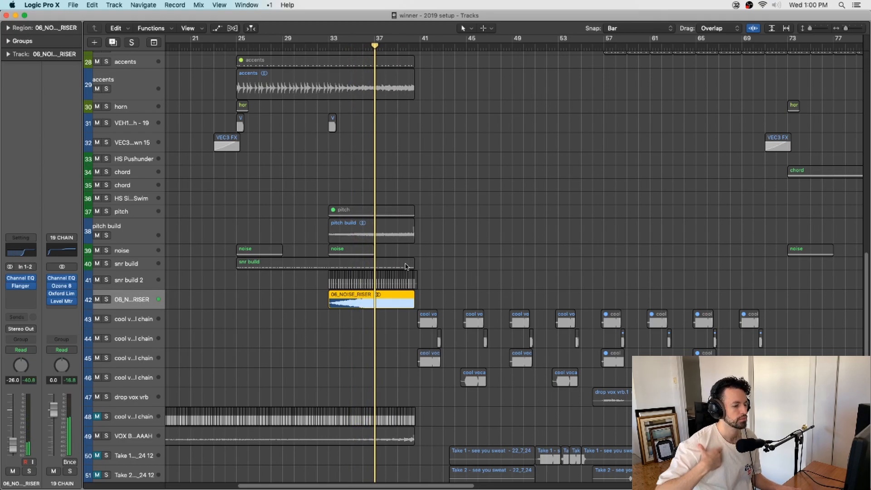
pyautogui.press('super+Left')
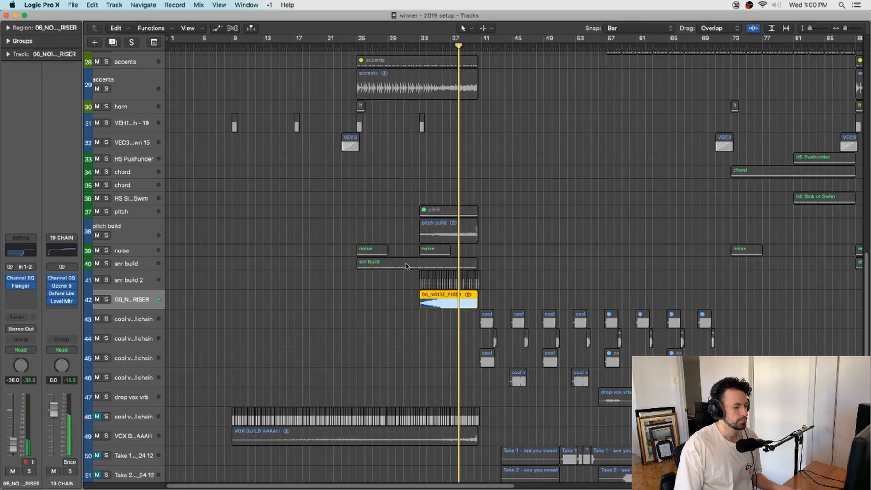
pyautogui.scroll(10, 406, 267)
pyautogui.press('space')
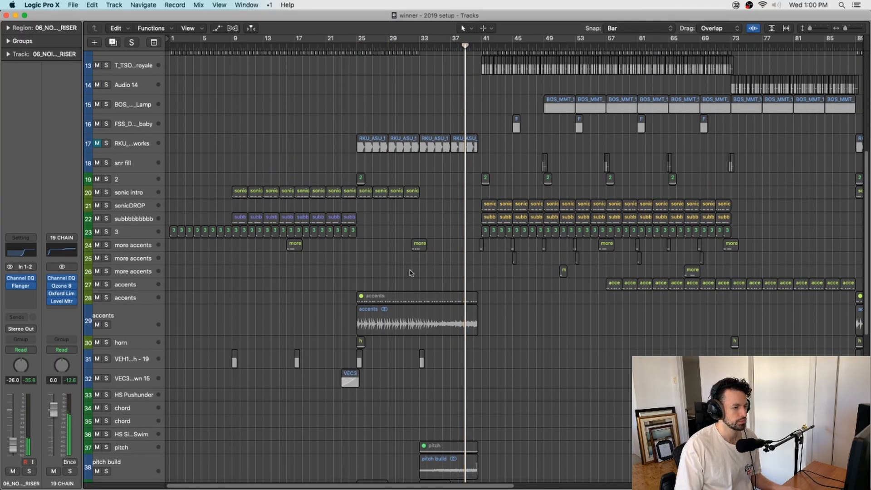
# Play the first VOX BUILD AAAAH region in solo from about bar 31, and end its solo near the build's end.
pyautogui.scroll(8, 409, 270)
pyautogui.scroll(-15, 411, 274)
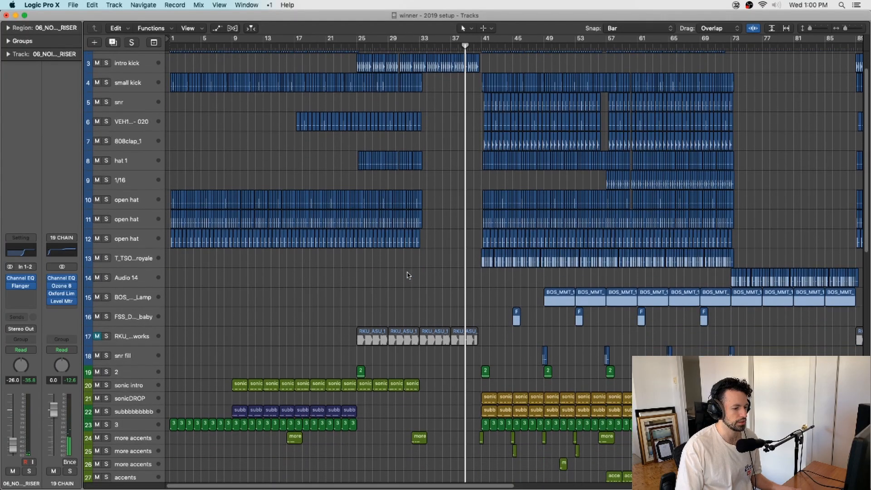
pyautogui.scroll(-3, 408, 272)
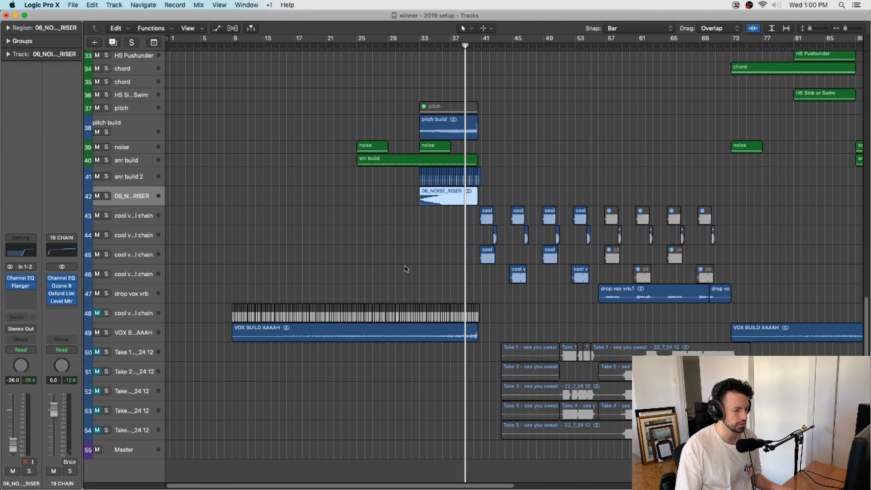
pyautogui.click(145, 342)
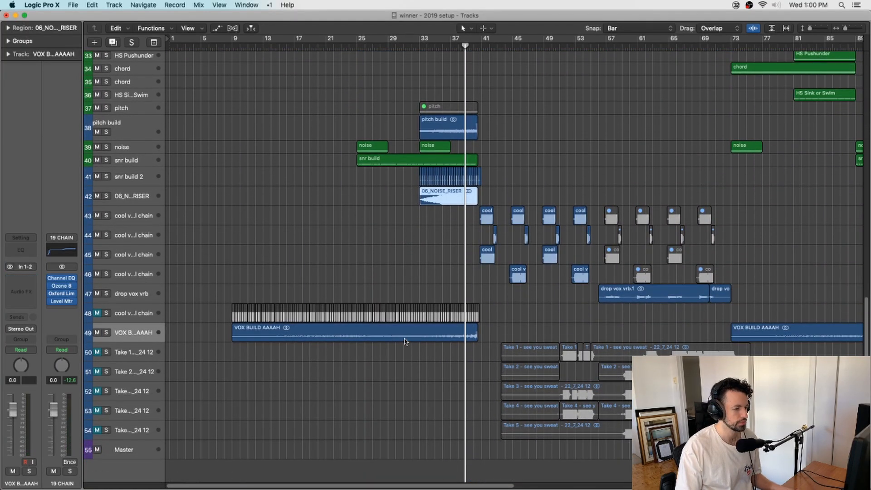
pyautogui.click(406, 337)
pyautogui.click(404, 45)
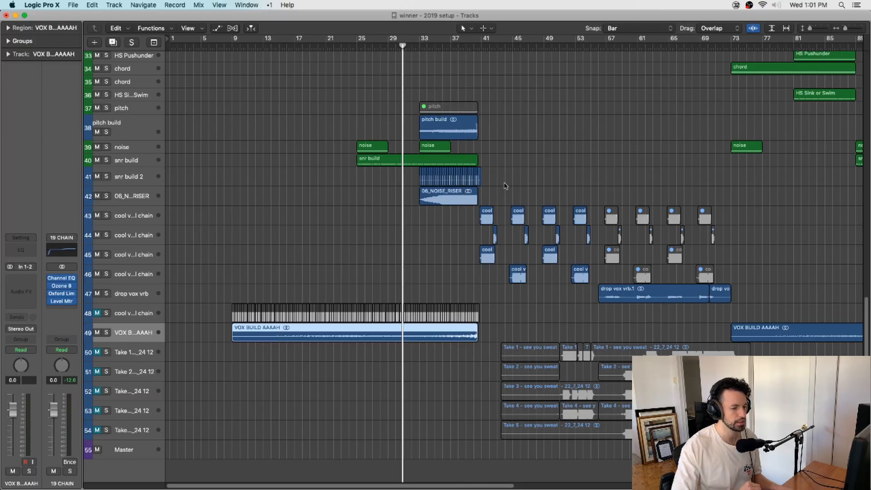
pyautogui.press('space')
pyautogui.hscroll(1, 480, 195)
pyautogui.hotkey('ctrl', 's')
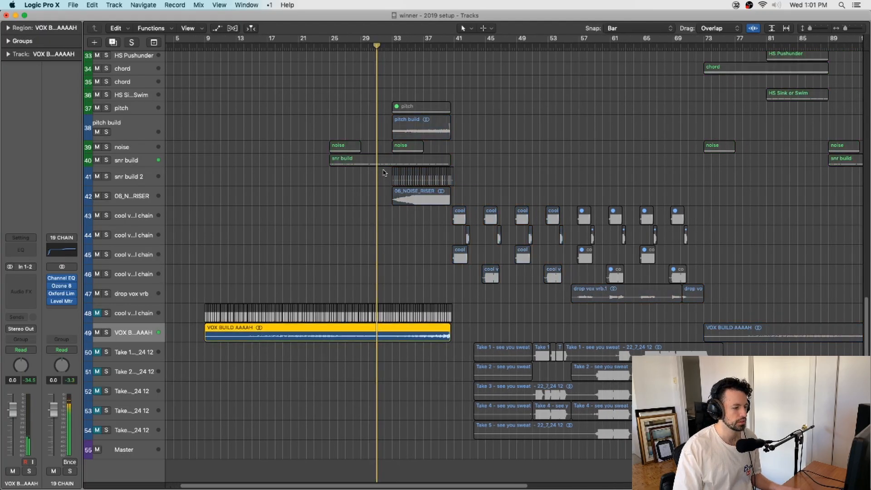
pyautogui.hscroll(2, 384, 175)
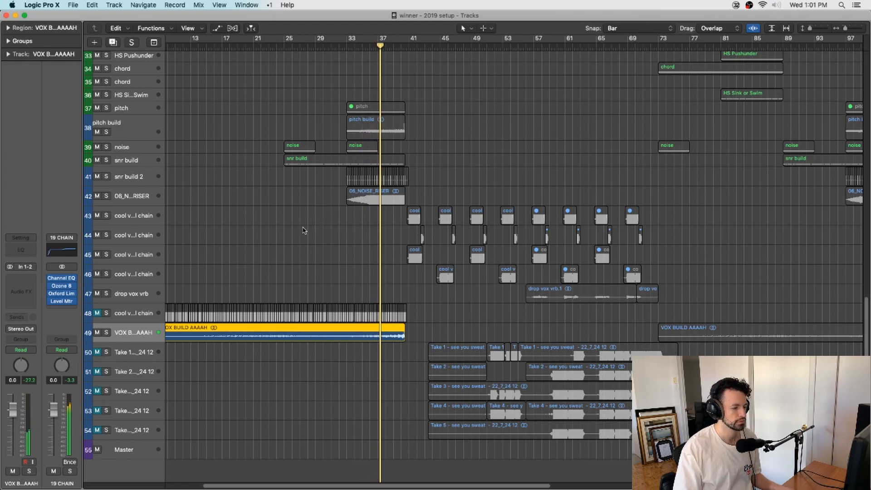
pyautogui.hotkey('ctrl', 's')
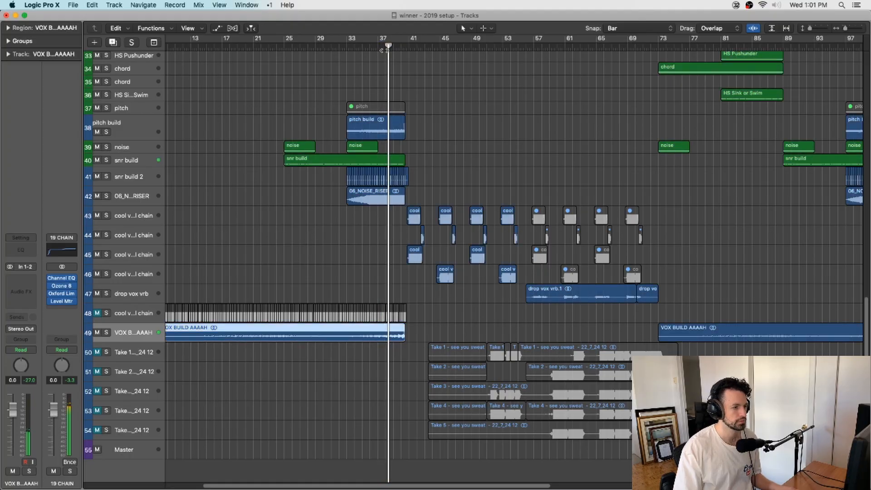
# Play the full mix from about bar 37 through the end of the build into the first drop, checking which tracks sound.
pyautogui.click(385, 45)
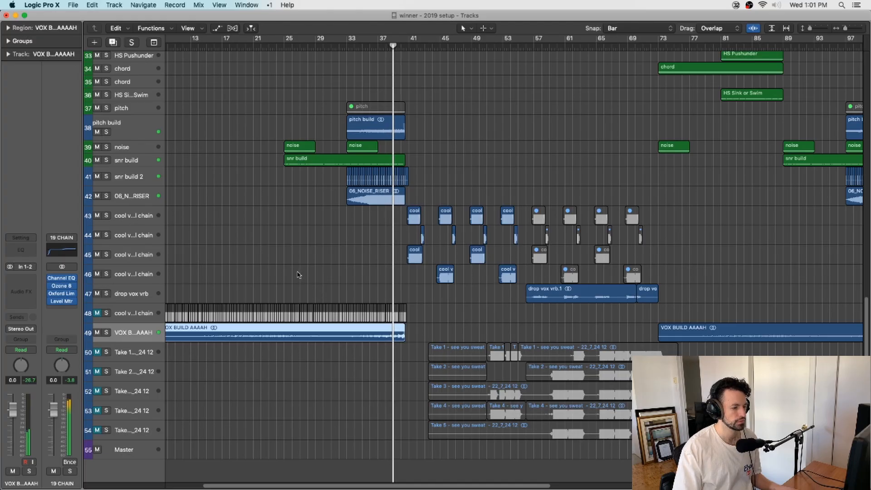
pyautogui.scroll(1, 333, 182)
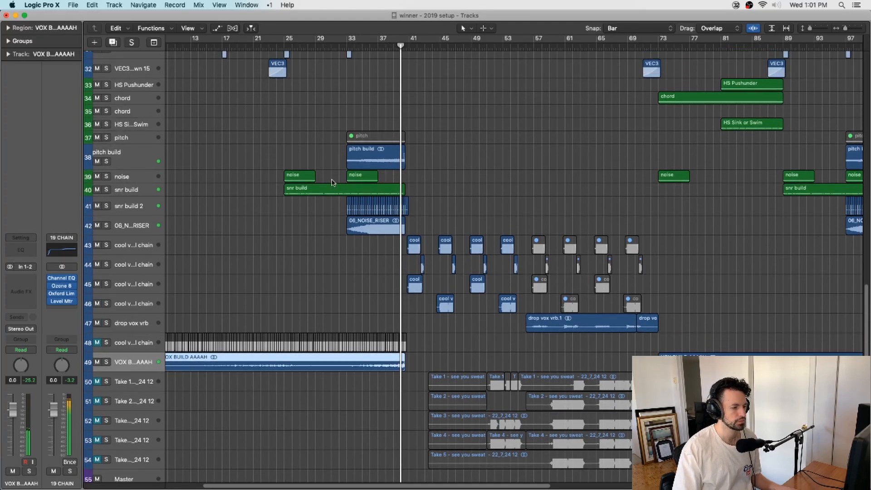
pyautogui.scroll(6, 332, 182)
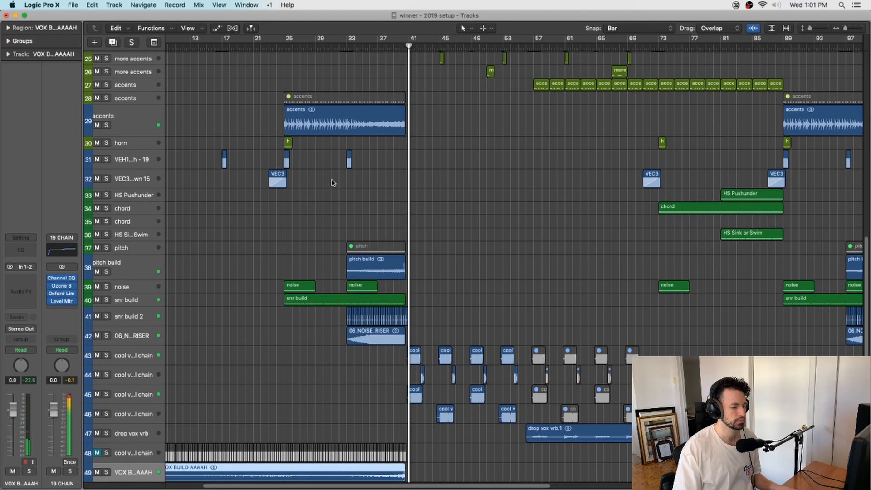
pyautogui.scroll(12, 321, 194)
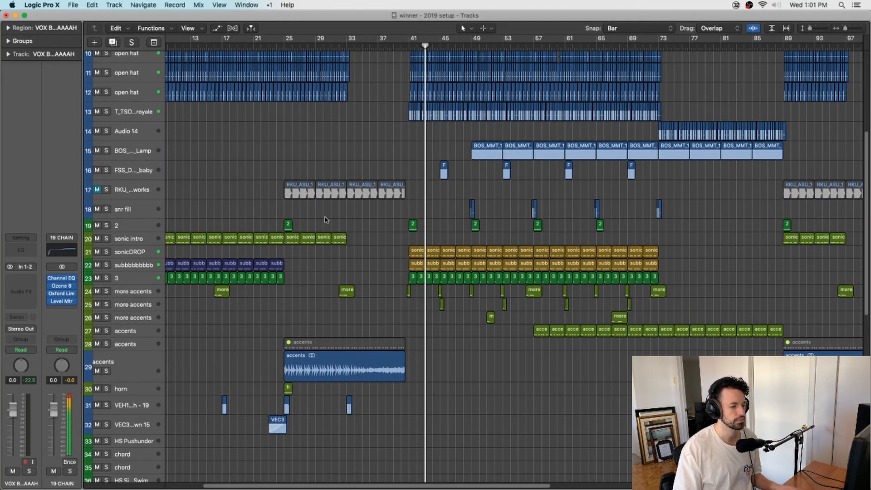
pyautogui.scroll(-14, 326, 218)
pyautogui.scroll(10, 324, 220)
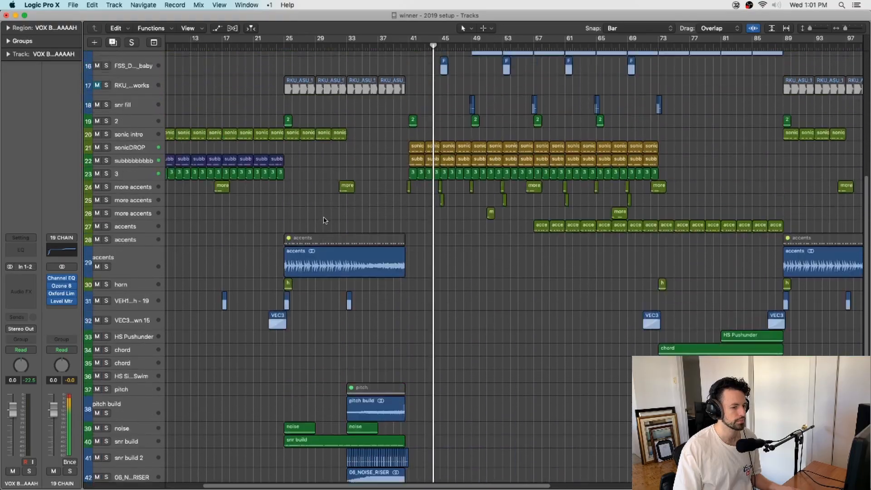
pyautogui.scroll(12, 323, 220)
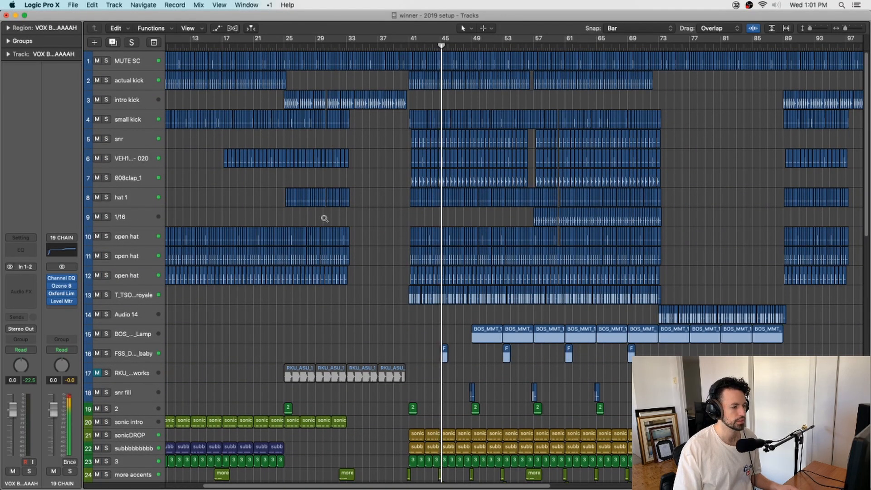
pyautogui.scroll(-12, 324, 220)
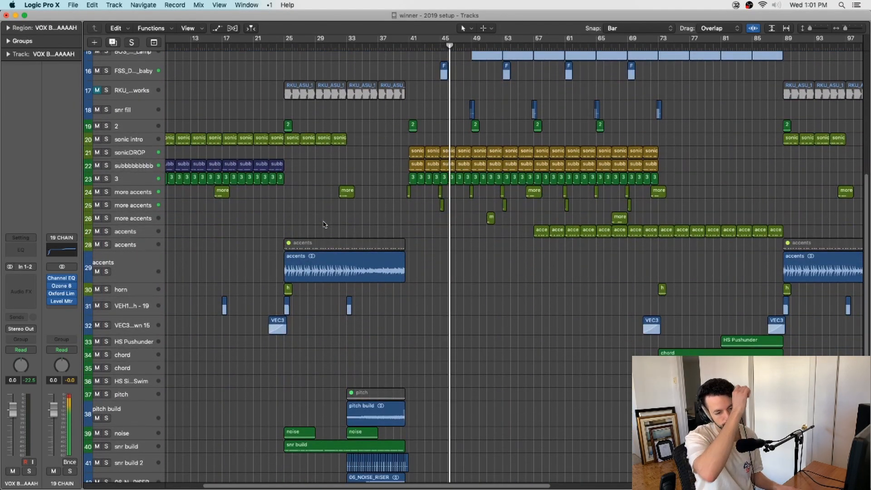
pyautogui.scroll(-14, 325, 227)
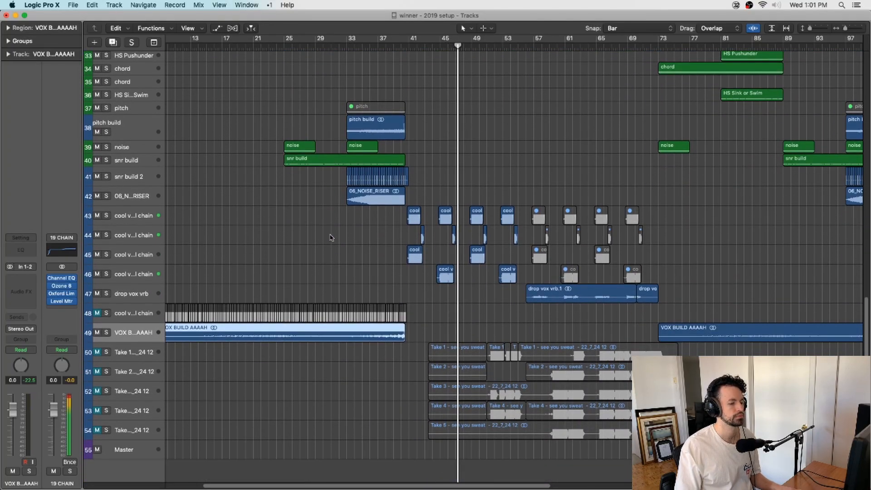
pyautogui.scroll(3, 363, 235)
pyautogui.scroll(9, 363, 235)
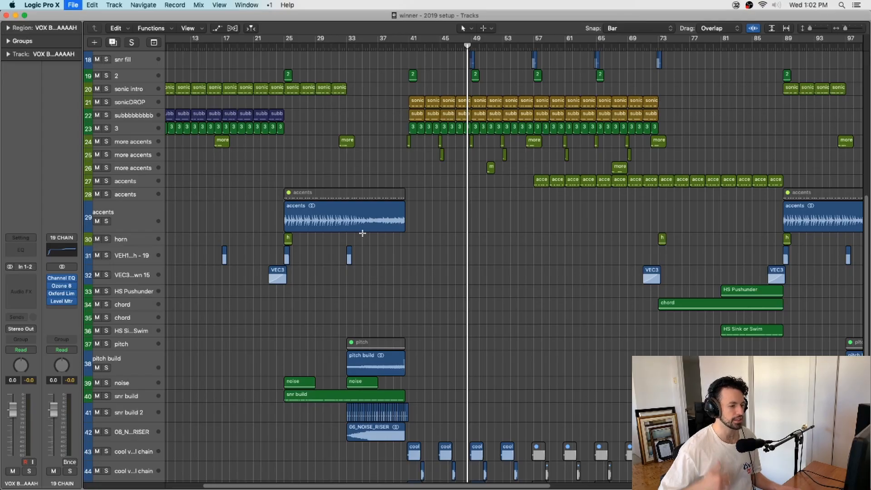
# Review the drum, synth, build and vocal layers around the first drop, and save the project.
pyautogui.scroll(10, 363, 236)
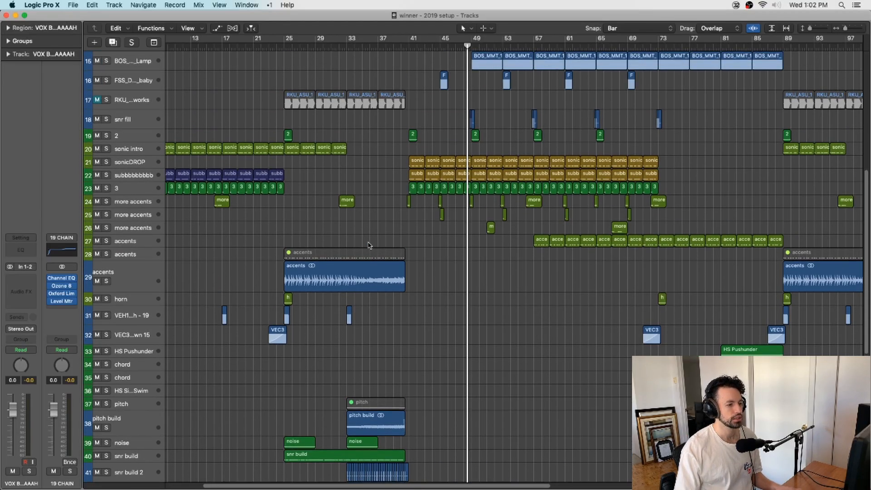
pyautogui.scroll(-6, 426, 152)
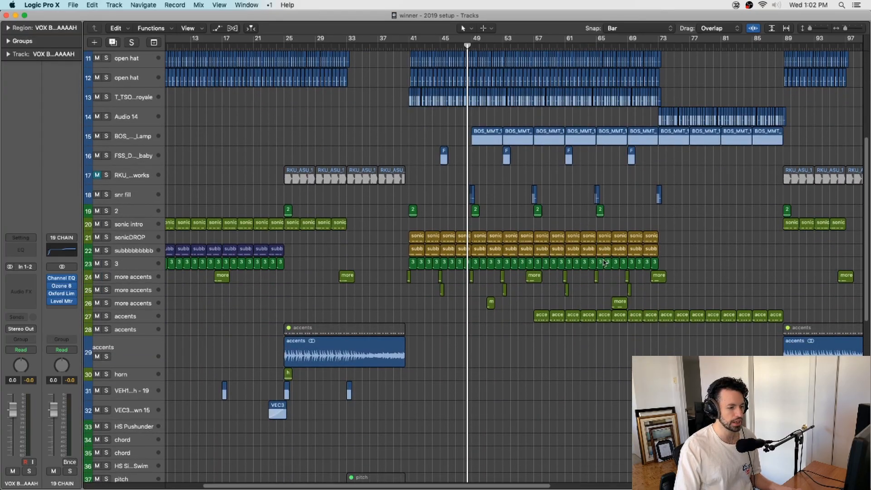
pyautogui.scroll(-10, 591, 258)
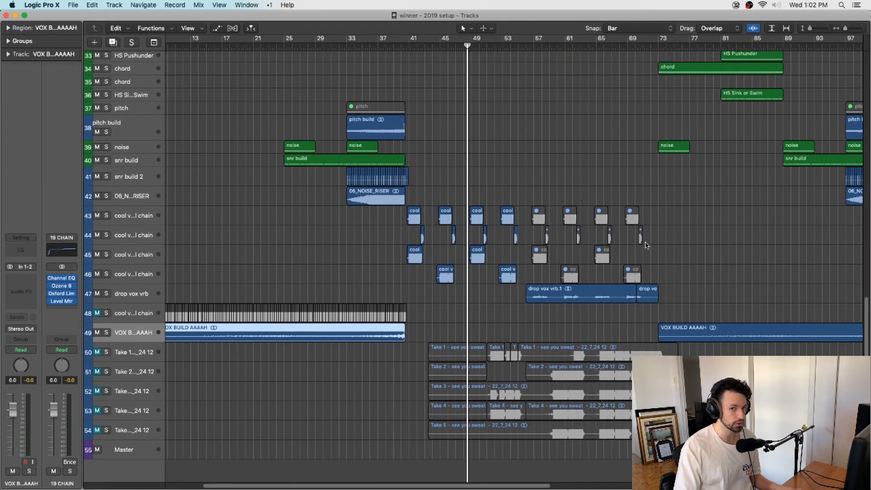
pyautogui.scroll(3, 585, 175)
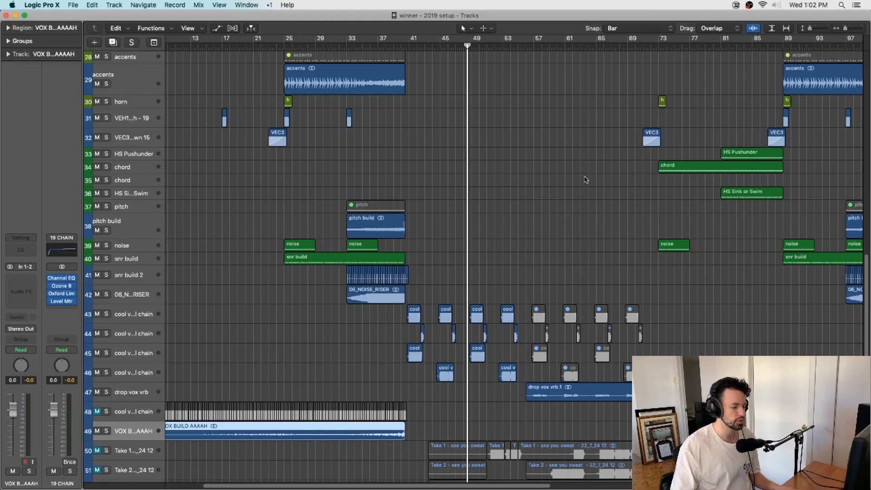
pyautogui.scroll(5, 585, 179)
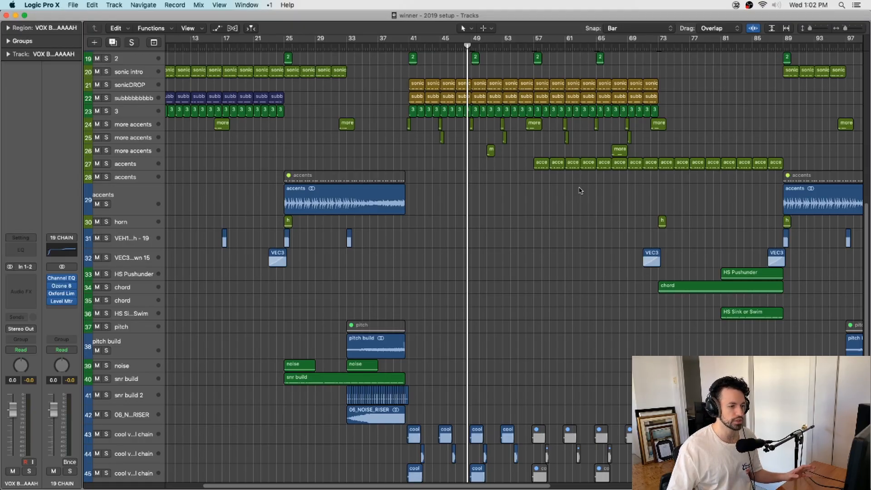
pyautogui.scroll(10, 581, 191)
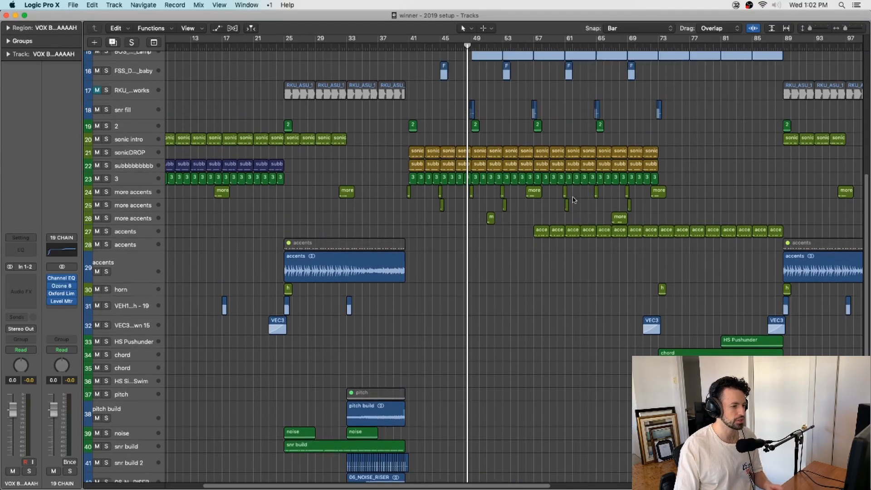
pyautogui.scroll(3, 613, 268)
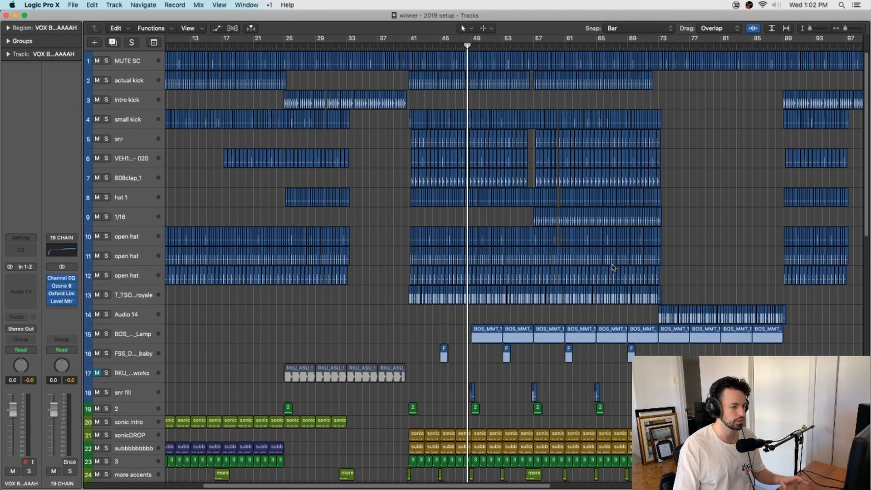
pyautogui.scroll(-15, 613, 268)
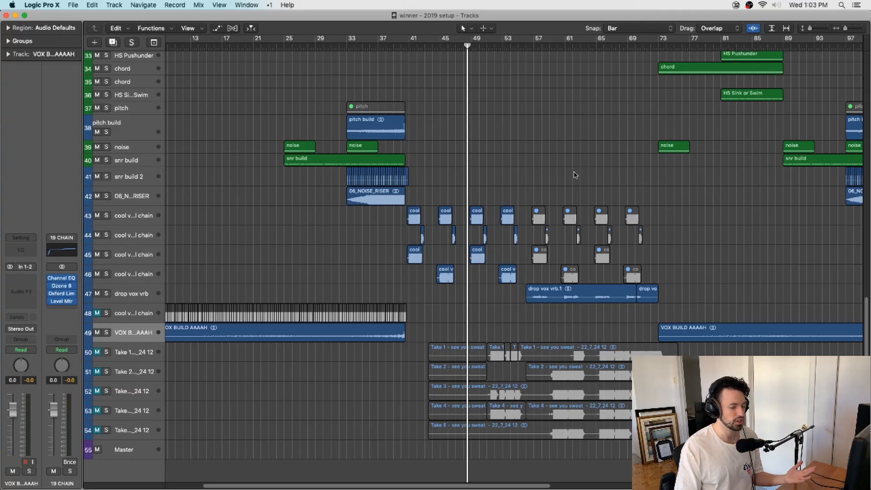
pyautogui.press('super+s')
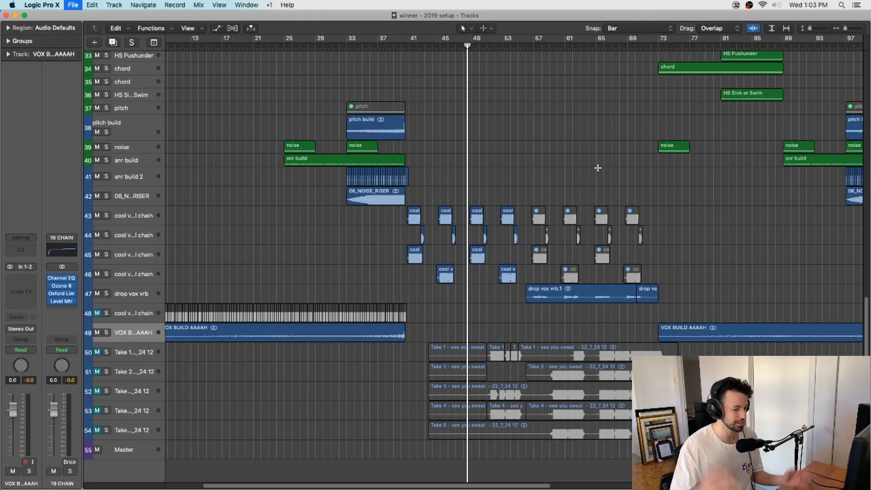
# Survey the arrangement again from the drum tracks down to the build layers and vocal takes.
pyautogui.scroll(1, 599, 171)
pyautogui.scroll(15, 599, 171)
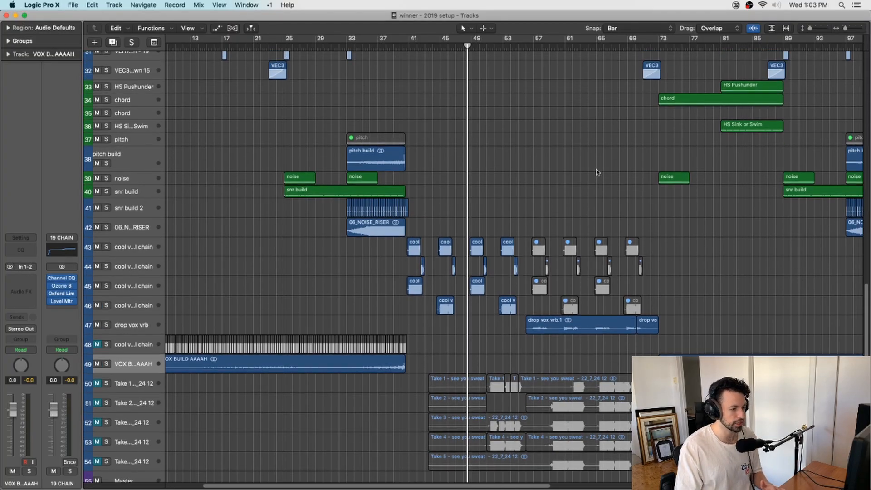
pyautogui.scroll(6, 594, 180)
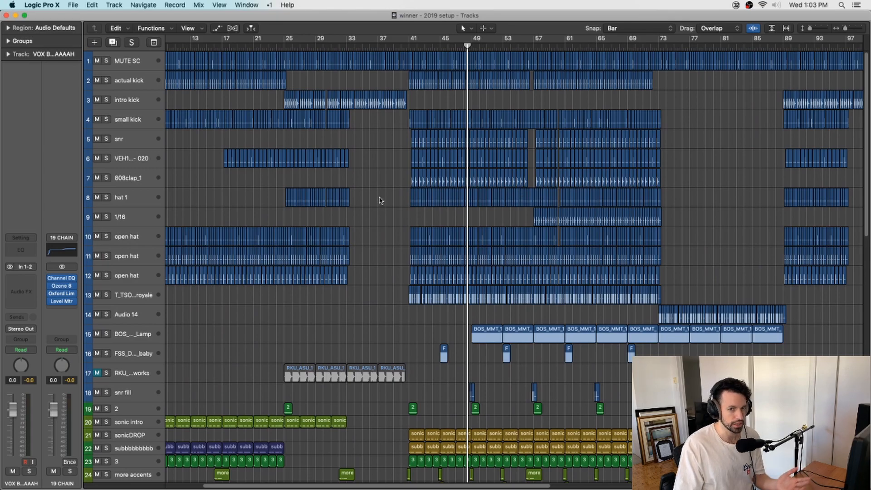
pyautogui.scroll(-6, 375, 198)
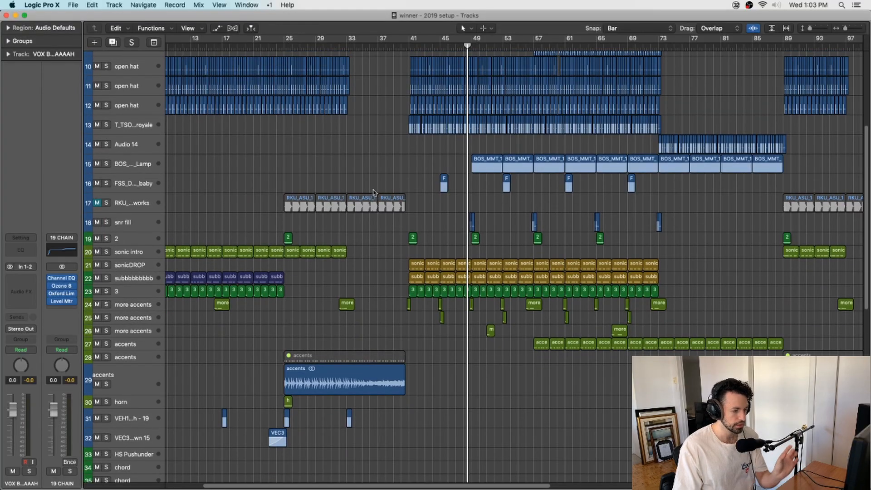
pyautogui.scroll(-7, 386, 186)
pyautogui.scroll(-7, 387, 187)
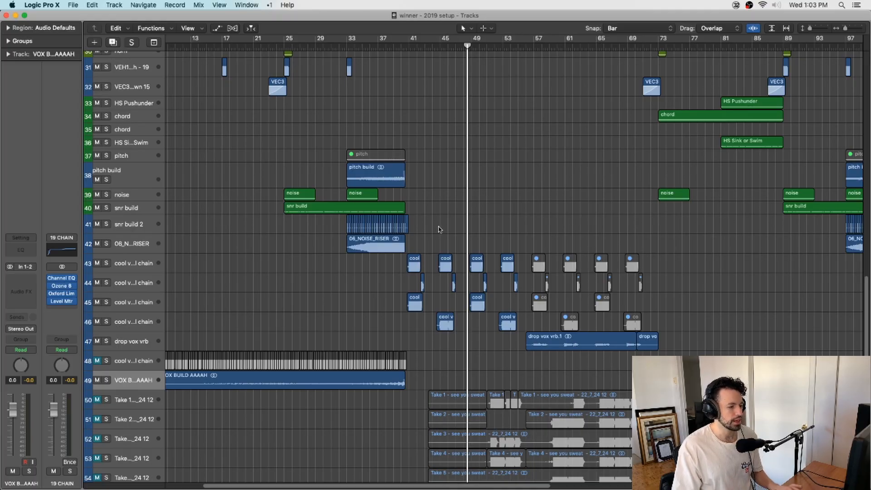
# Examine the arrangement from the vocal and build layers up to the drum tracks, including the second build and drop.
pyautogui.scroll(-2, 440, 230)
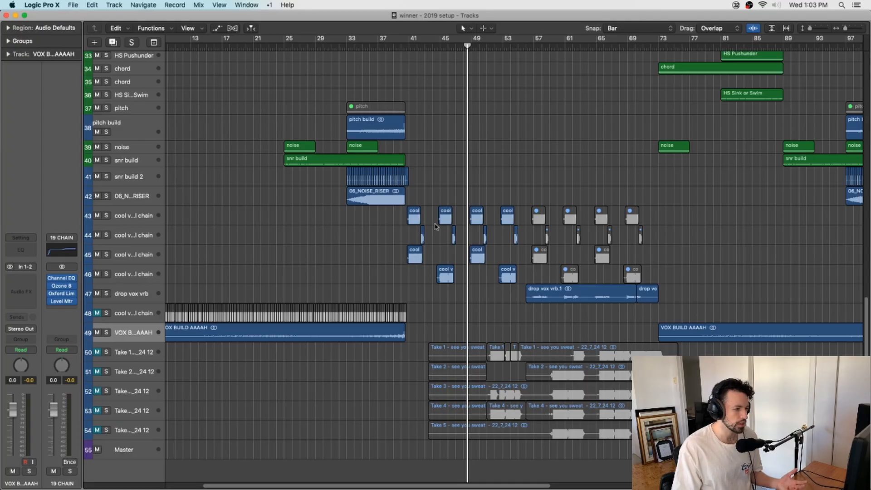
pyautogui.scroll(1, 437, 229)
pyautogui.hscroll(-3, 439, 232)
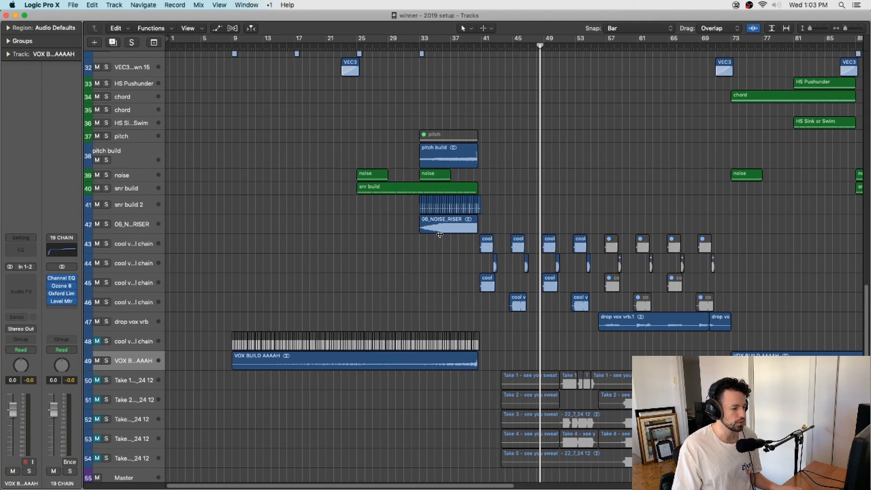
pyautogui.hscroll(8, 439, 237)
pyautogui.press('super+Left')
pyautogui.scroll(12, 596, 250)
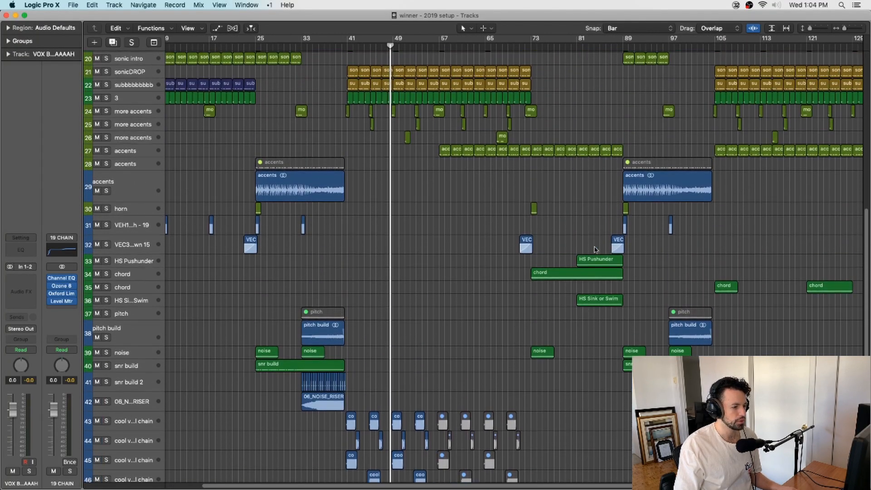
pyautogui.scroll(10, 596, 250)
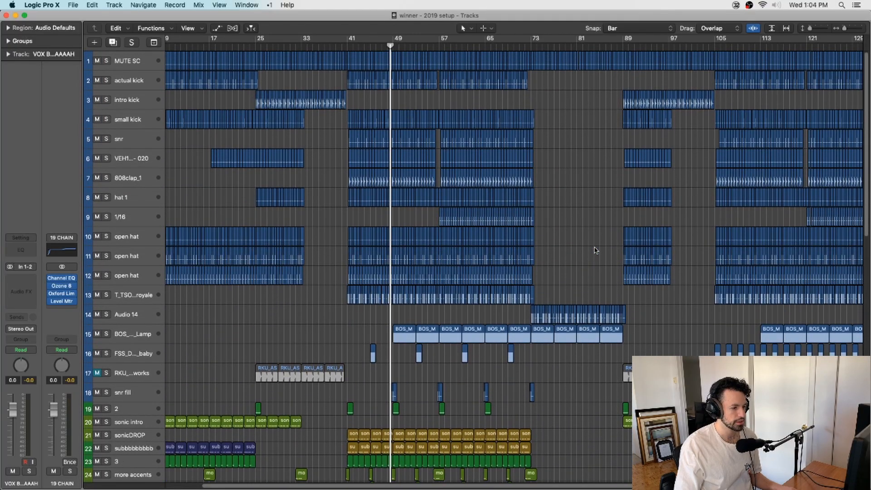
pyautogui.scroll(-15, 596, 249)
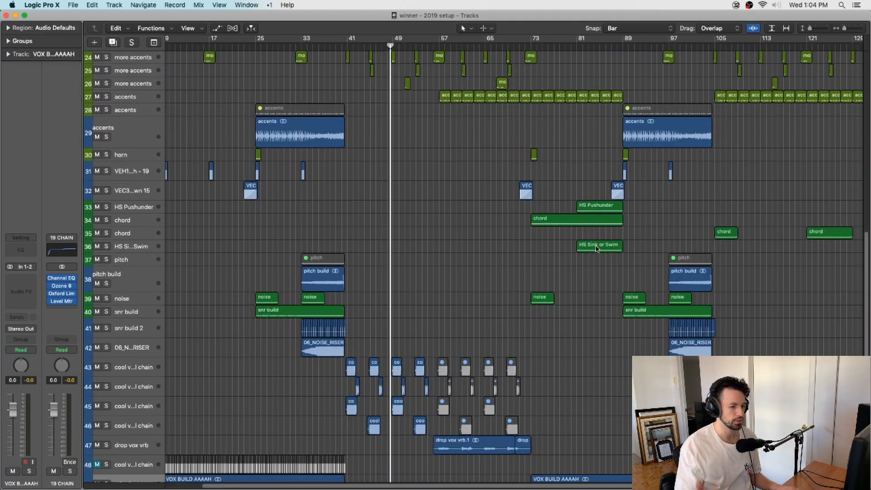
# Review the whole song's layout from start to end, comparing both builds and drops across the drum, synth and vocal tracks.
pyautogui.scroll(-3, 595, 254)
pyautogui.press('super+Left')
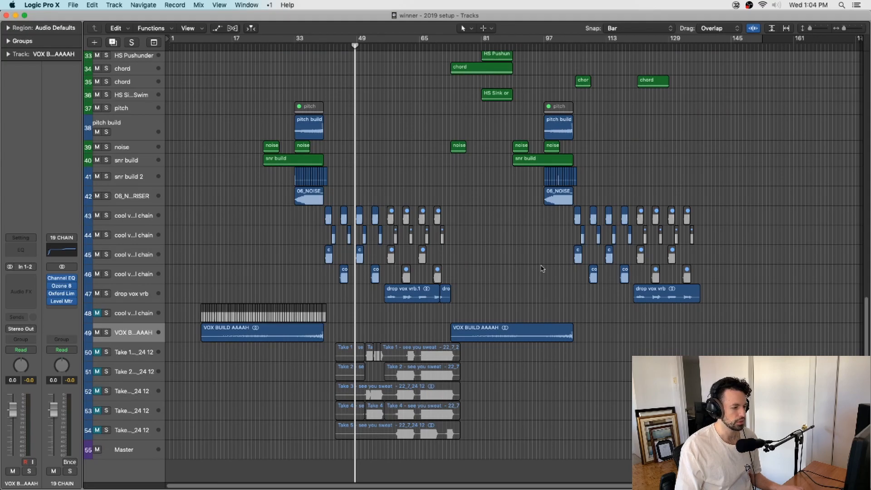
pyautogui.scroll(2, 544, 268)
pyautogui.scroll(15, 543, 269)
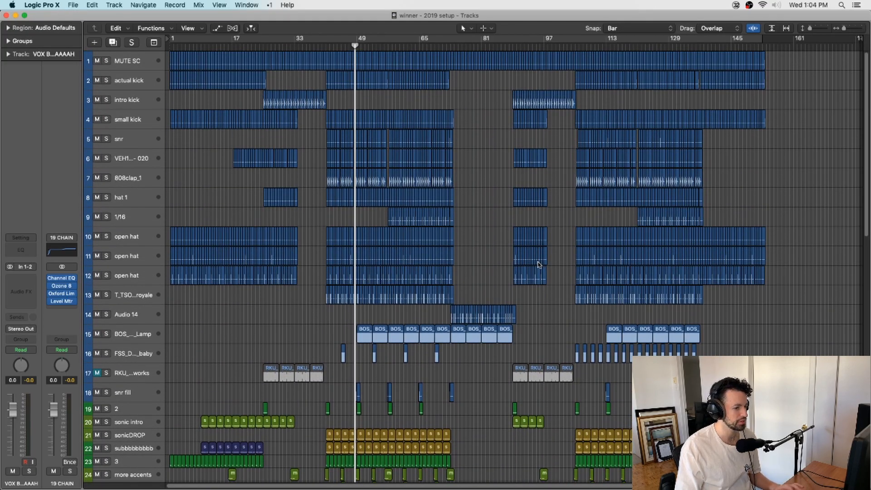
pyautogui.scroll(-8, 541, 265)
pyautogui.scroll(-8, 539, 265)
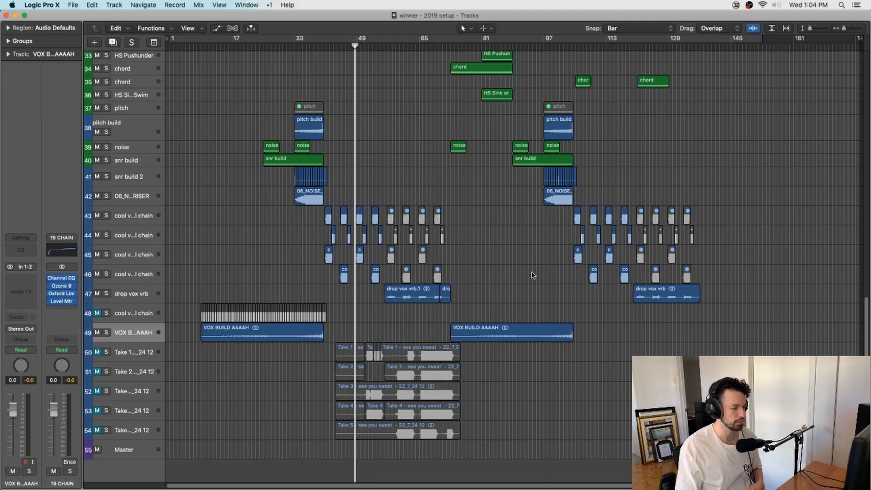
pyautogui.scroll(4, 529, 274)
pyautogui.scroll(10, 526, 277)
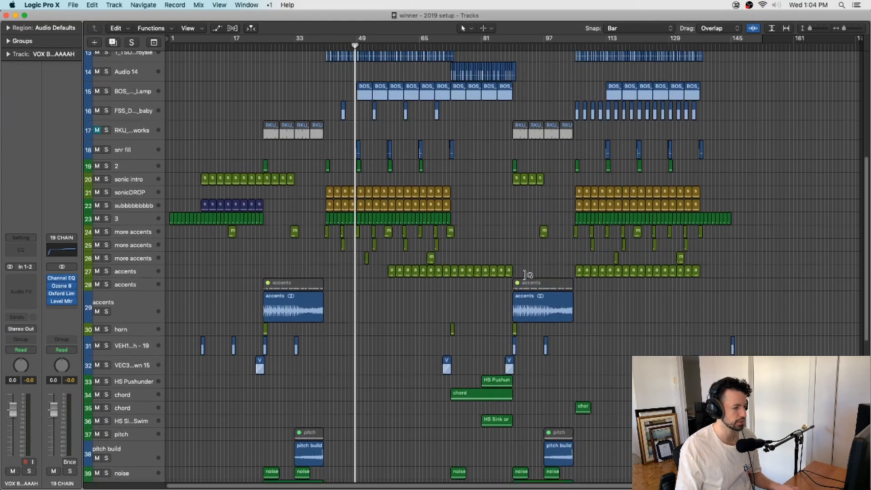
# Inspect the HS Hoom patch in the sonic intro track's Zebra2 synth, close it, and return to the vocal tracks.
pyautogui.click(136, 320)
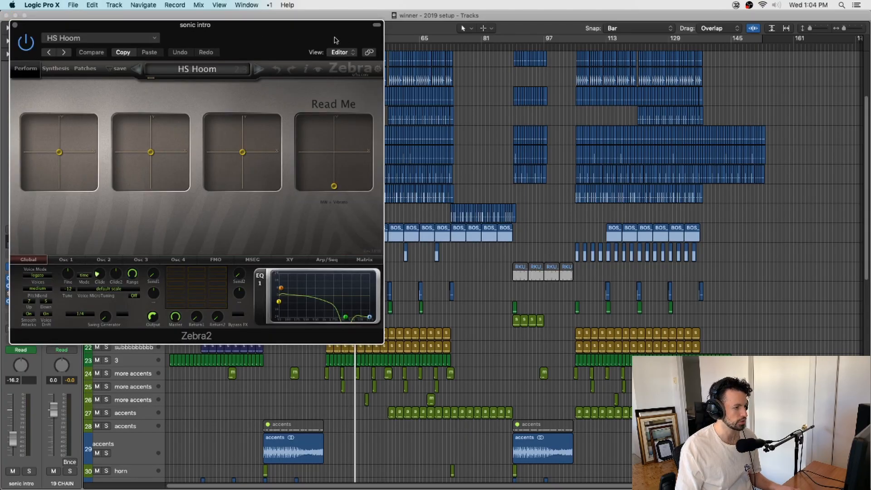
pyautogui.moveTo(336, 38); pyautogui.dragTo(514, 37)
pyautogui.press('super+w')
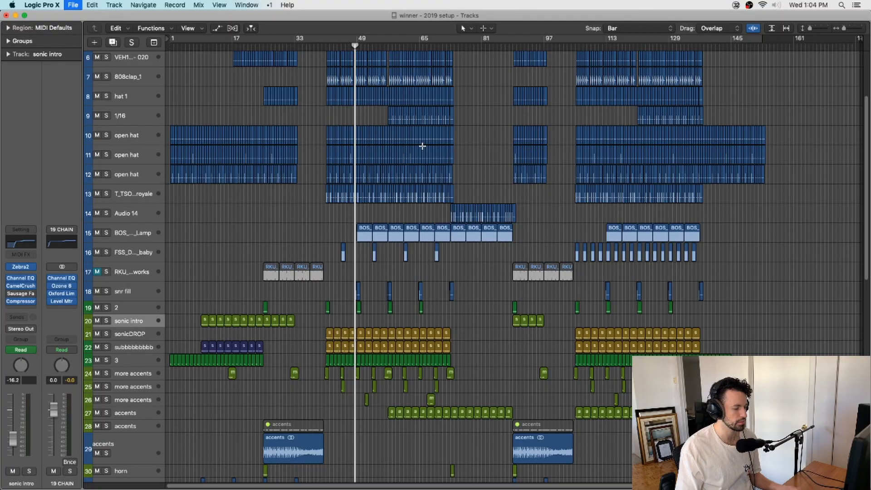
pyautogui.scroll(-20, 422, 142)
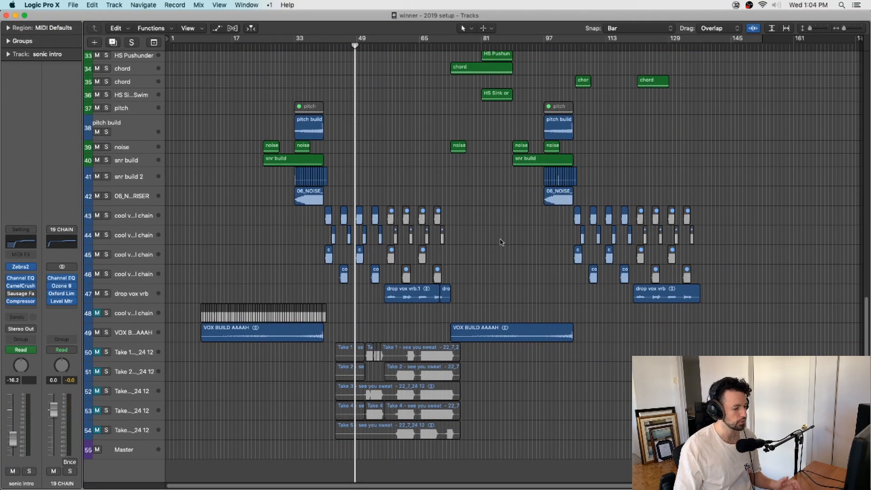